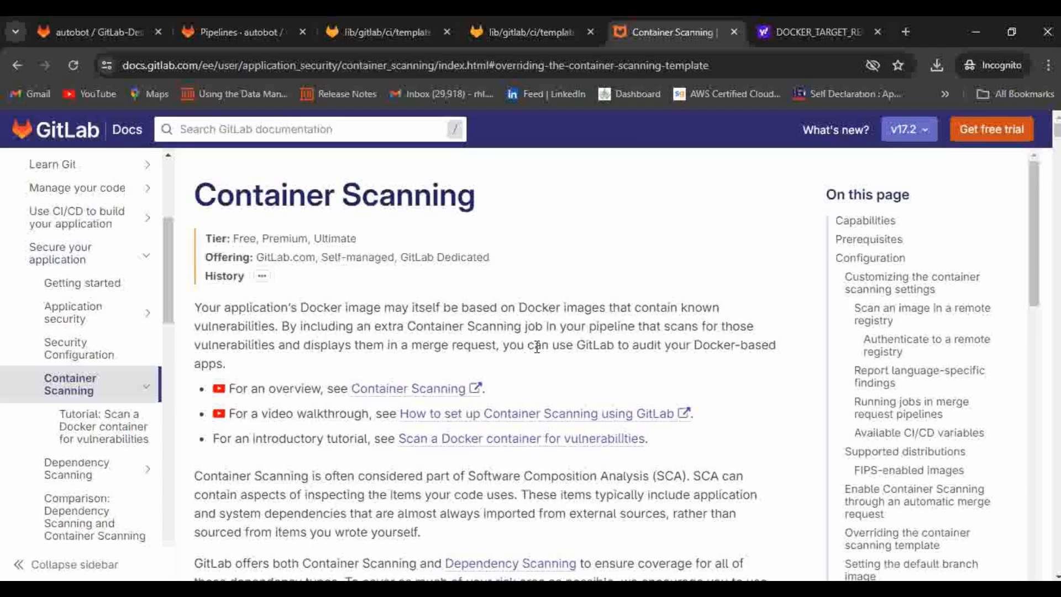
Read the introduction of the Container Scanning documentation, including the sentence about dependencies imported from external sources.
scroll(536, 346, "down", 3)
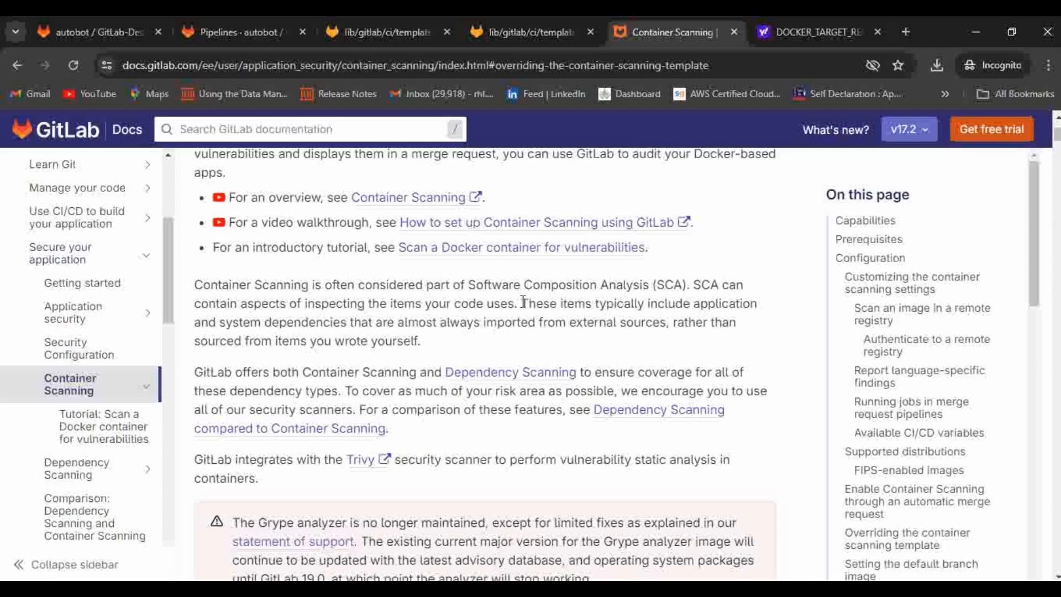
left_click_drag(523, 301, 667, 321)
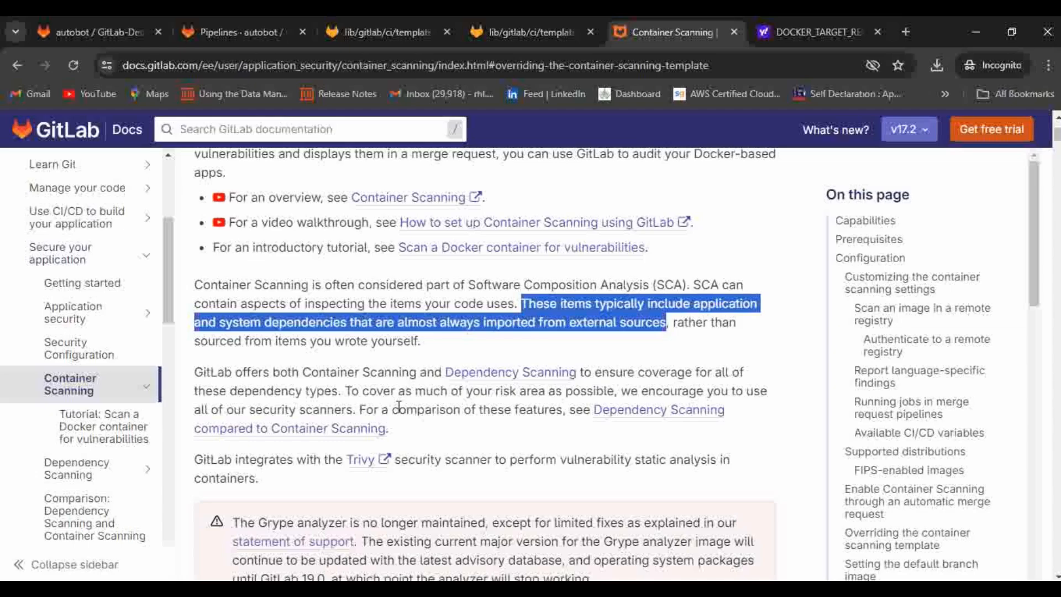
scroll(398, 406, "down", 2)
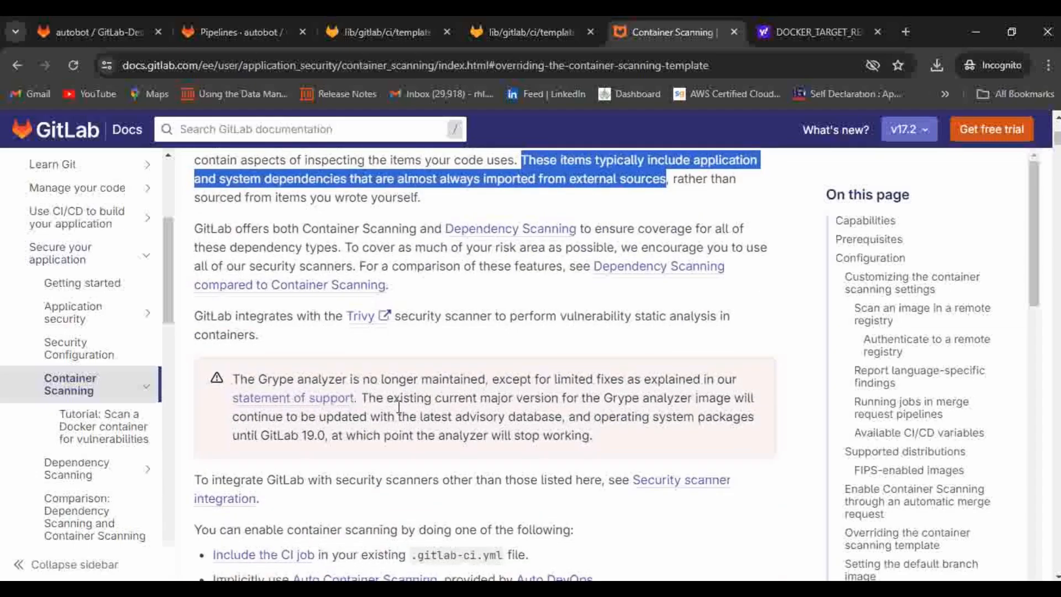
scroll(399, 406, "up", 4)
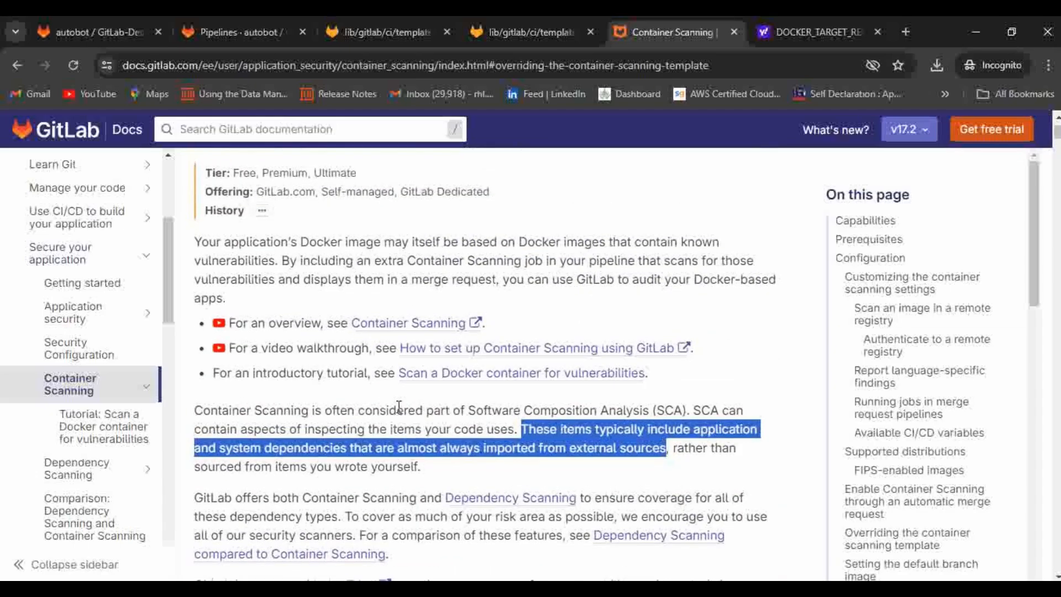
Copy the Jobs/Container-Scanning.gitlab-ci.yml template line into the include section of gitlab-demo-project's .gitlab-ci.yml in VS Code and save.
left_click(410, 31)
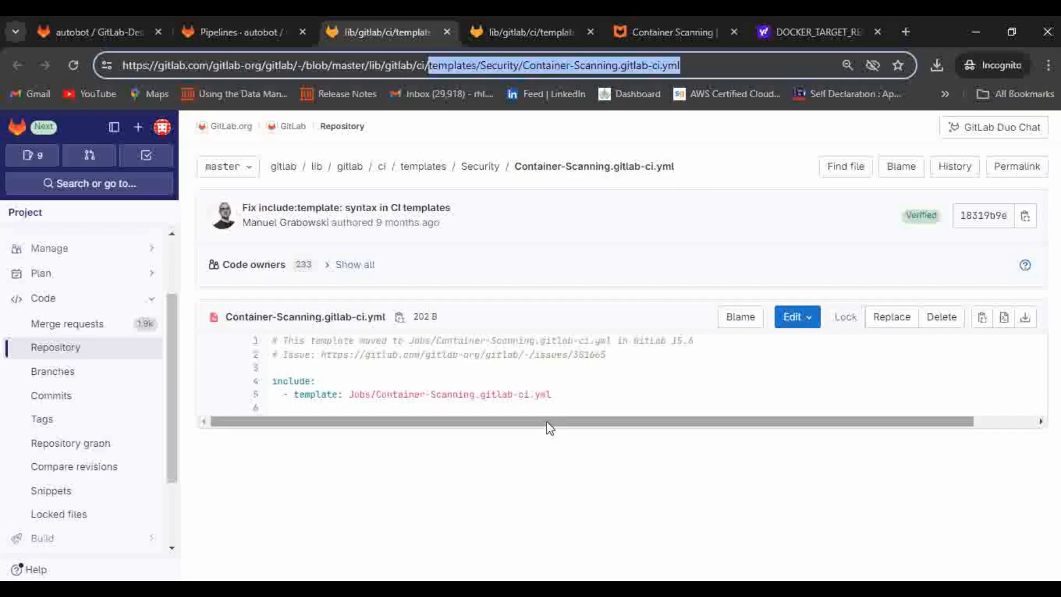
left_click_drag(557, 399, 285, 385)
key("ctrl+c")
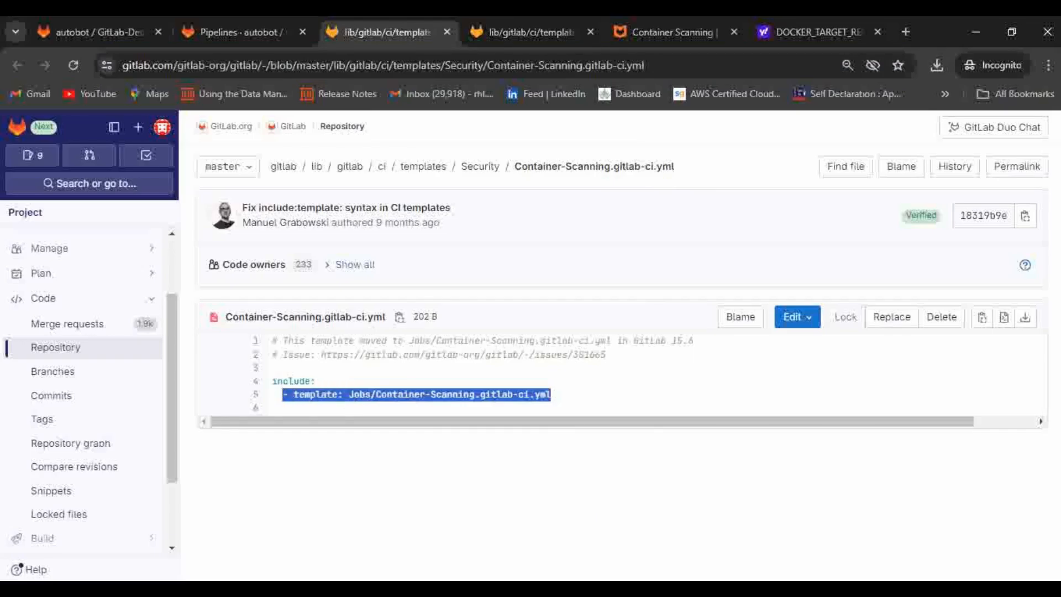
left_click(474, 589)
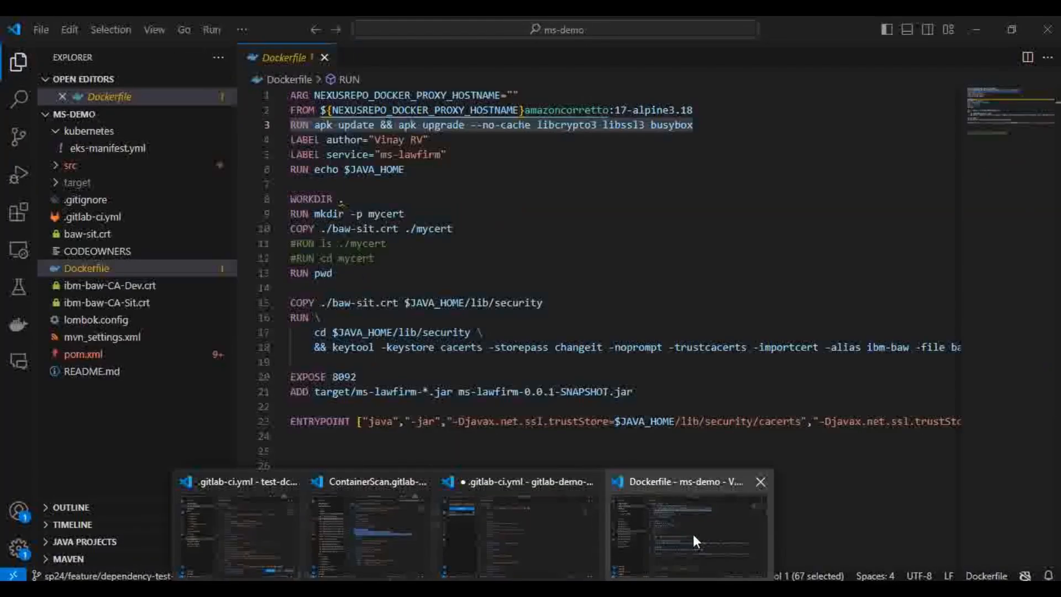
left_click(585, 533)
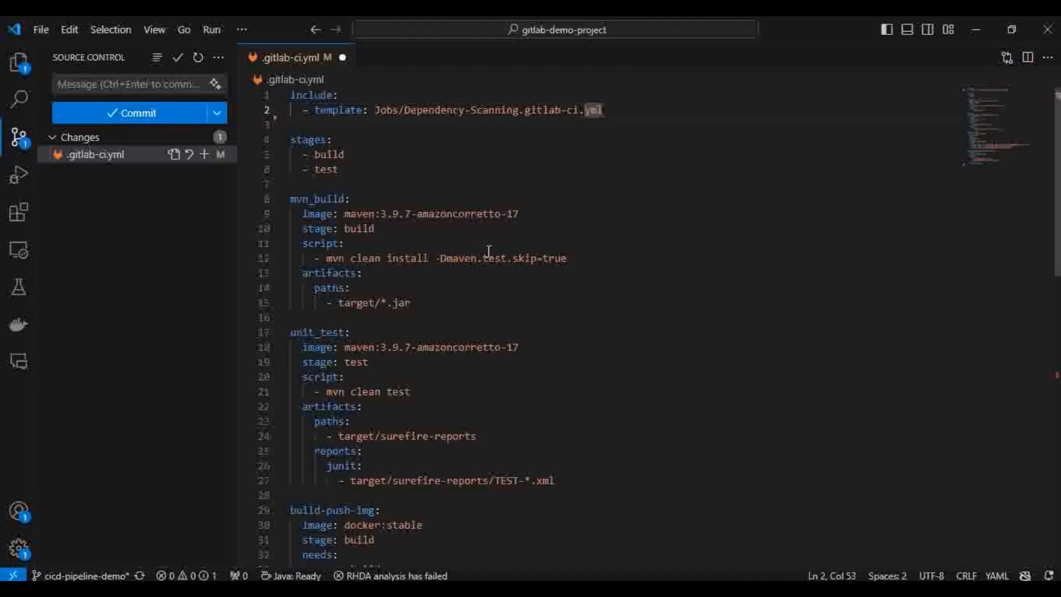
key("Return")
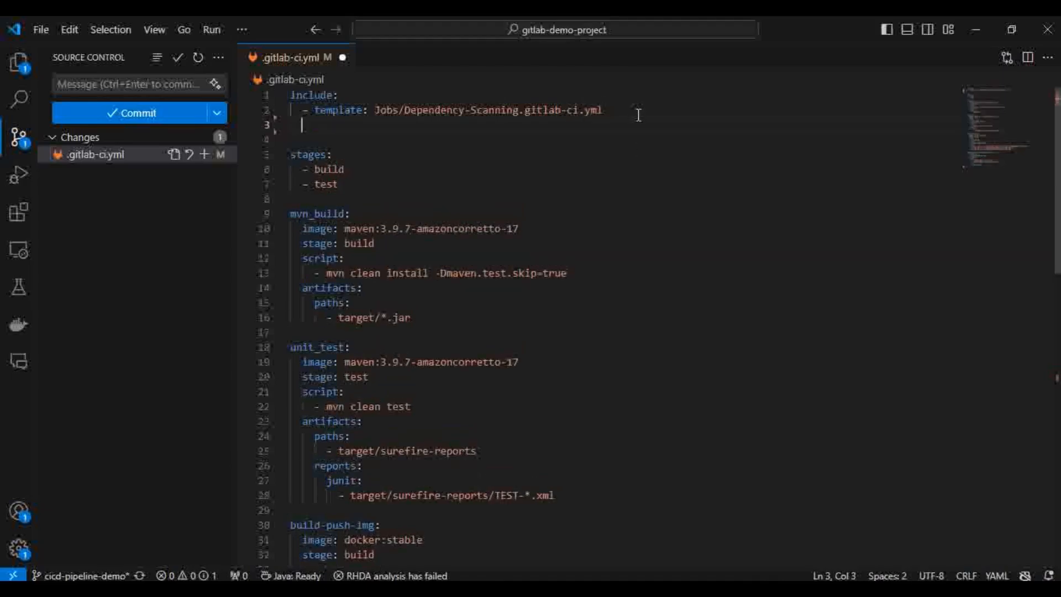
key("ctrl+v")
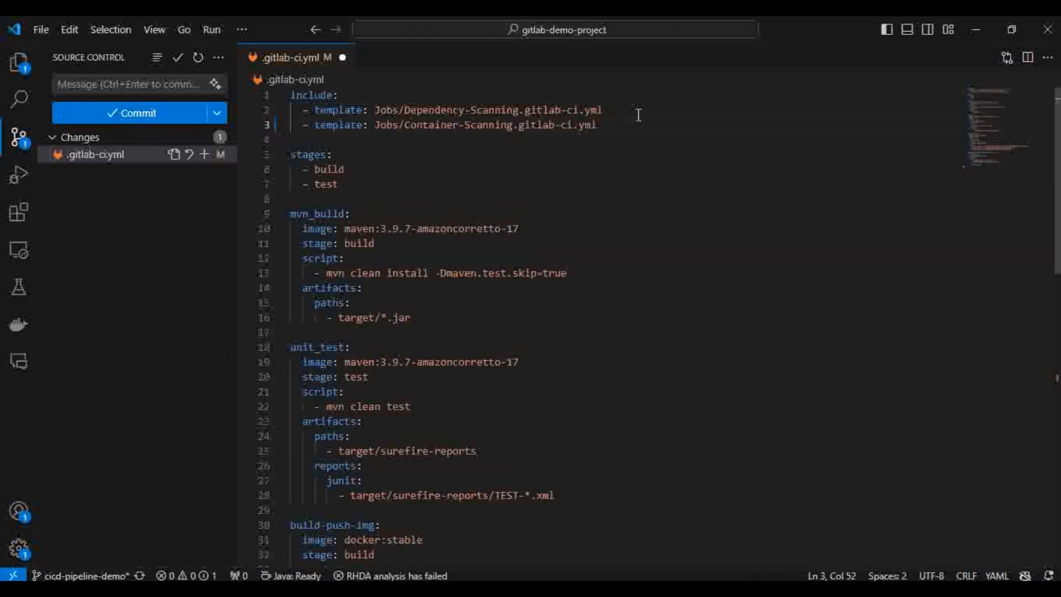
key("ctrl+s")
Return to the browser and review the usage comments and requirements in the Jobs/Container-Scanning.gitlab-ci.yml template.
key("alt+Tab")
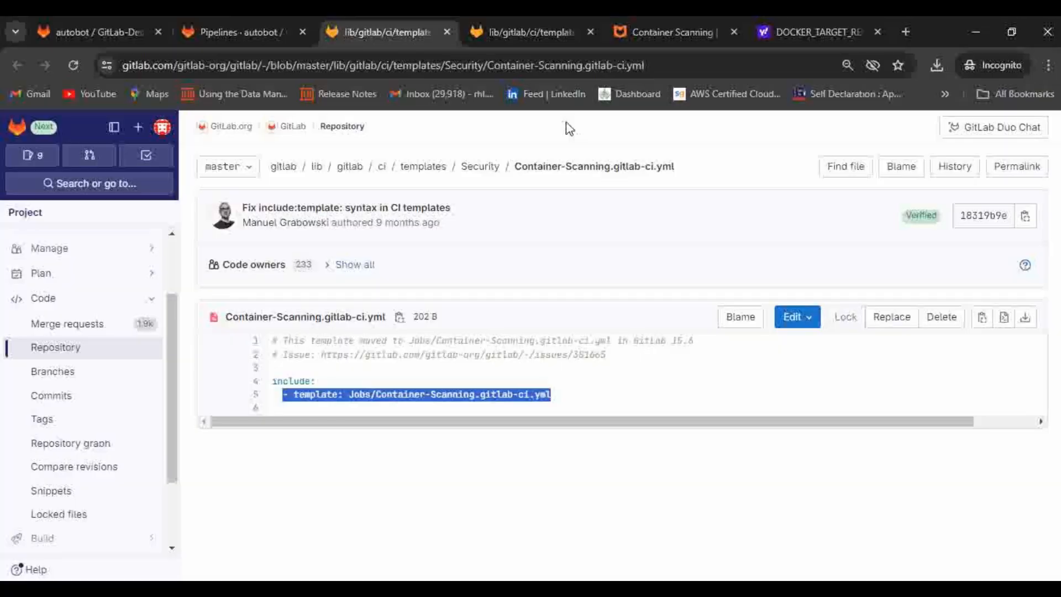
left_click(510, 33)
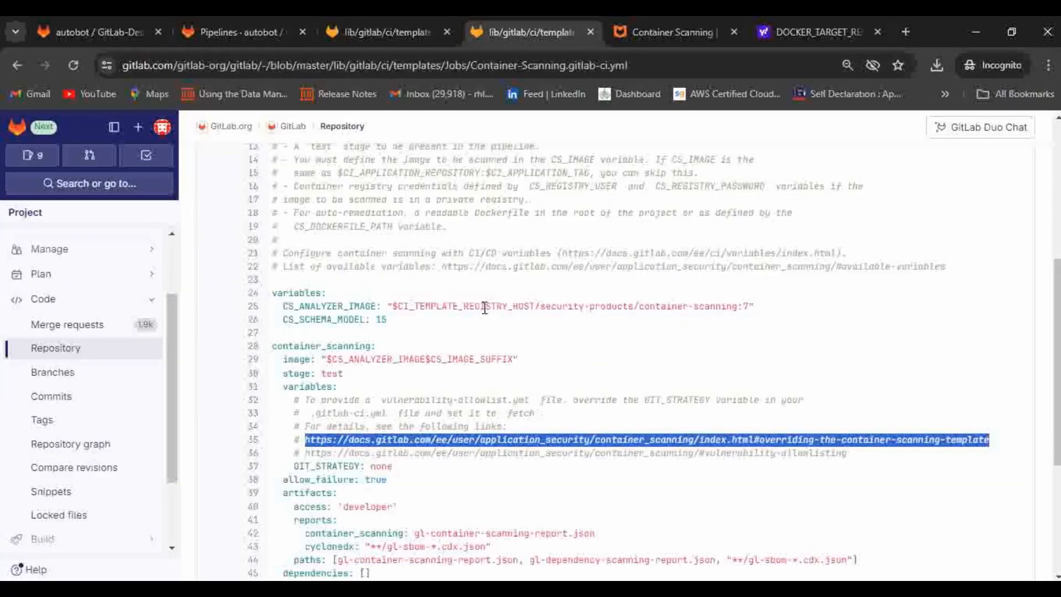
scroll(485, 307, "up", 5)
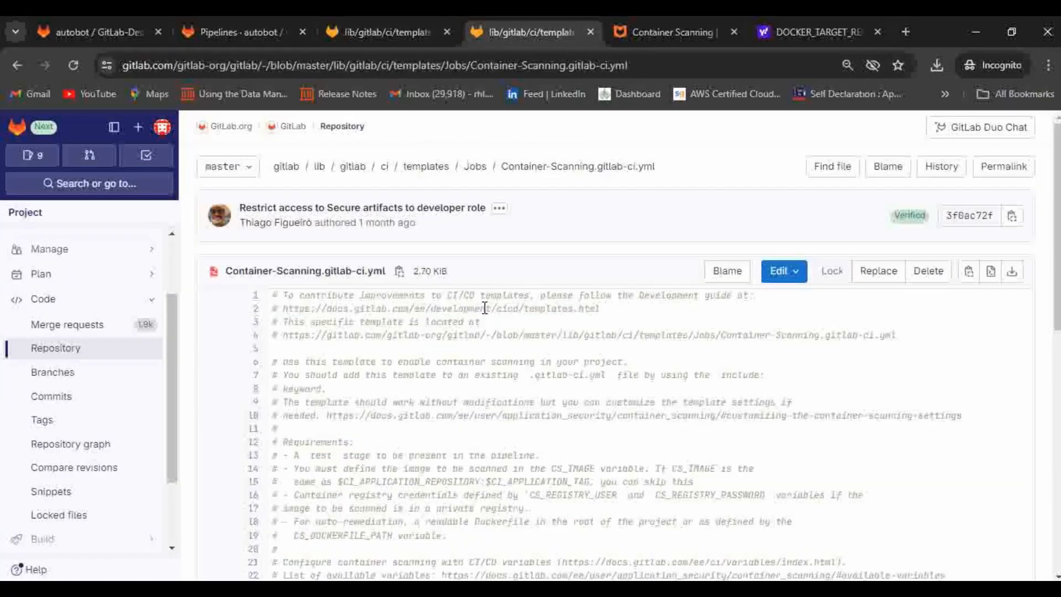
left_click(366, 33)
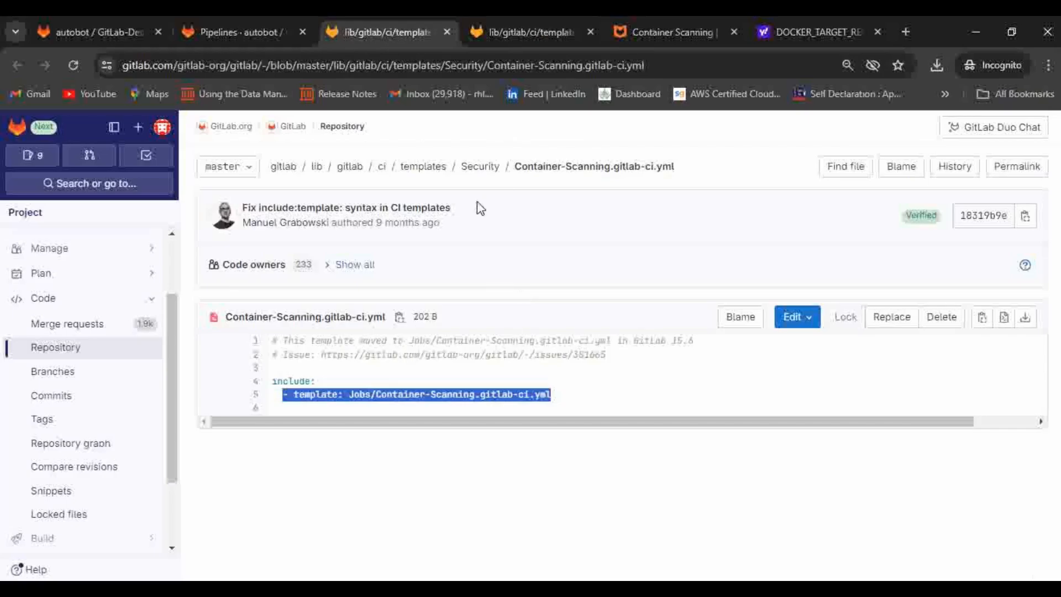
left_click(479, 167)
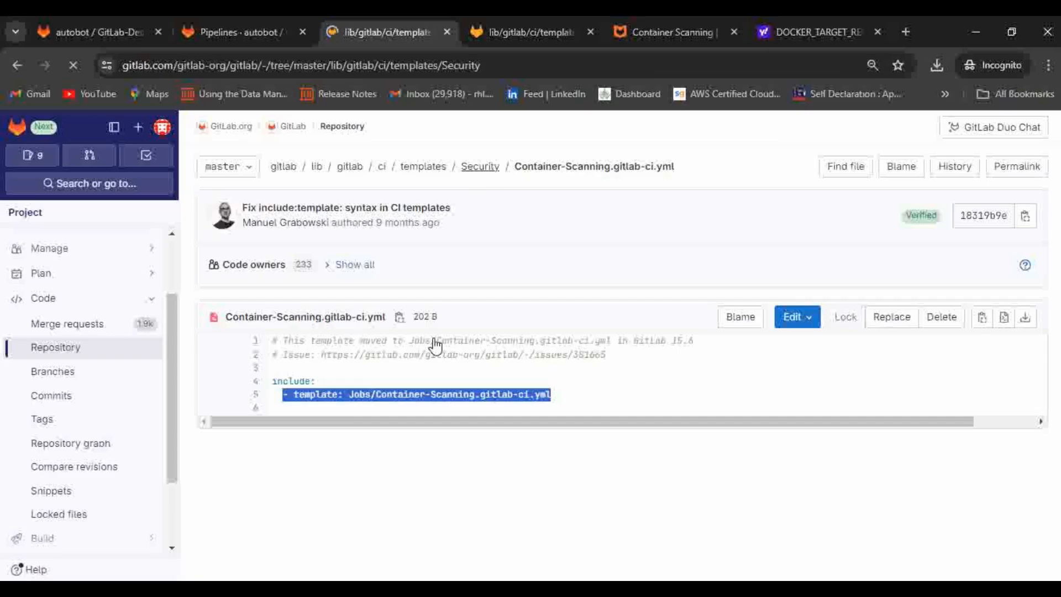
left_click(512, 31)
scroll(563, 254, "down", 5)
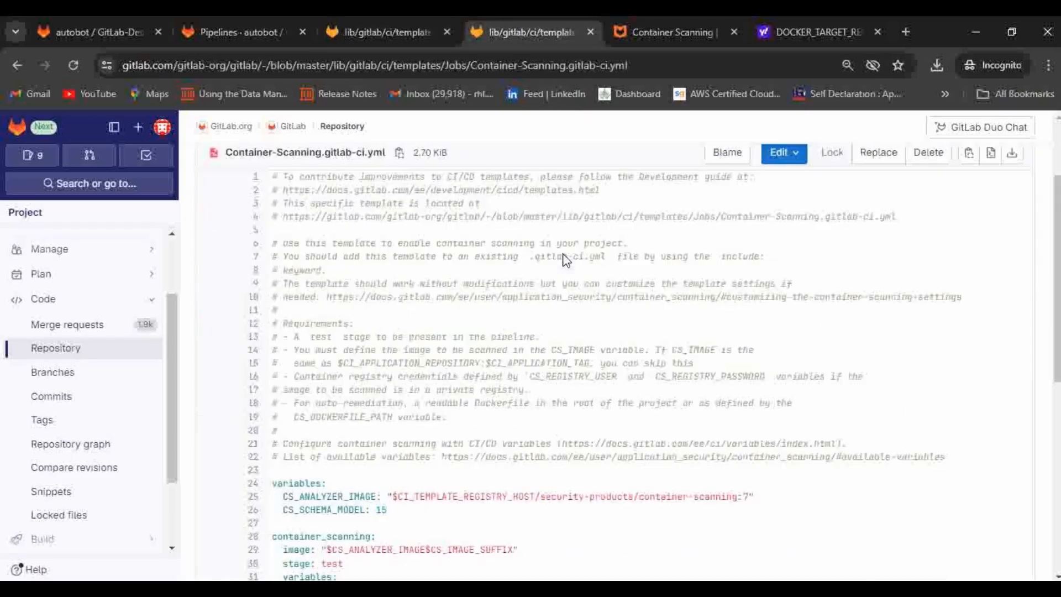
scroll(563, 256, "up", 6)
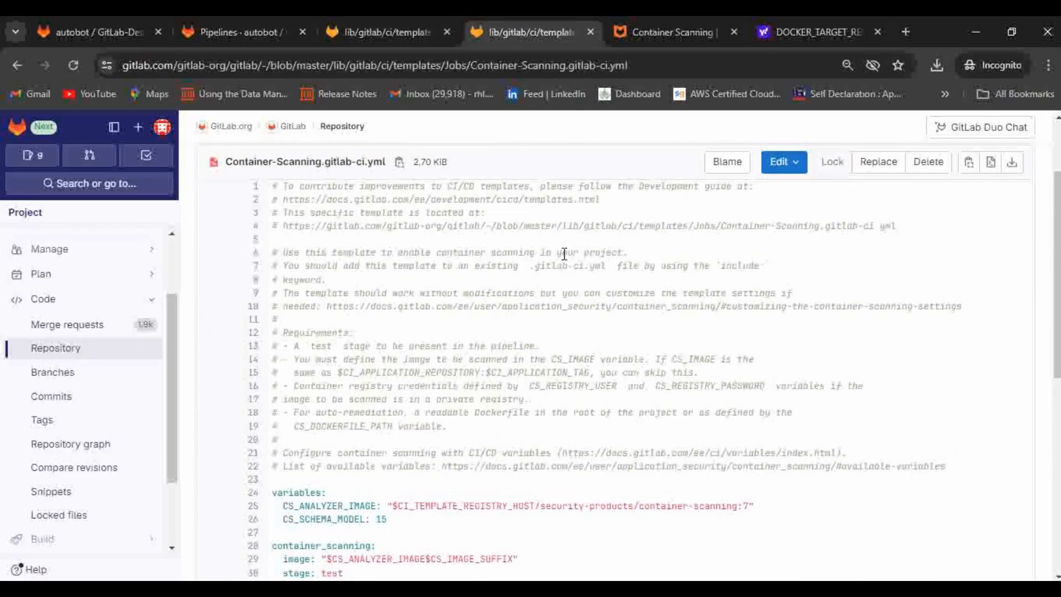
scroll(564, 257, "down", 4)
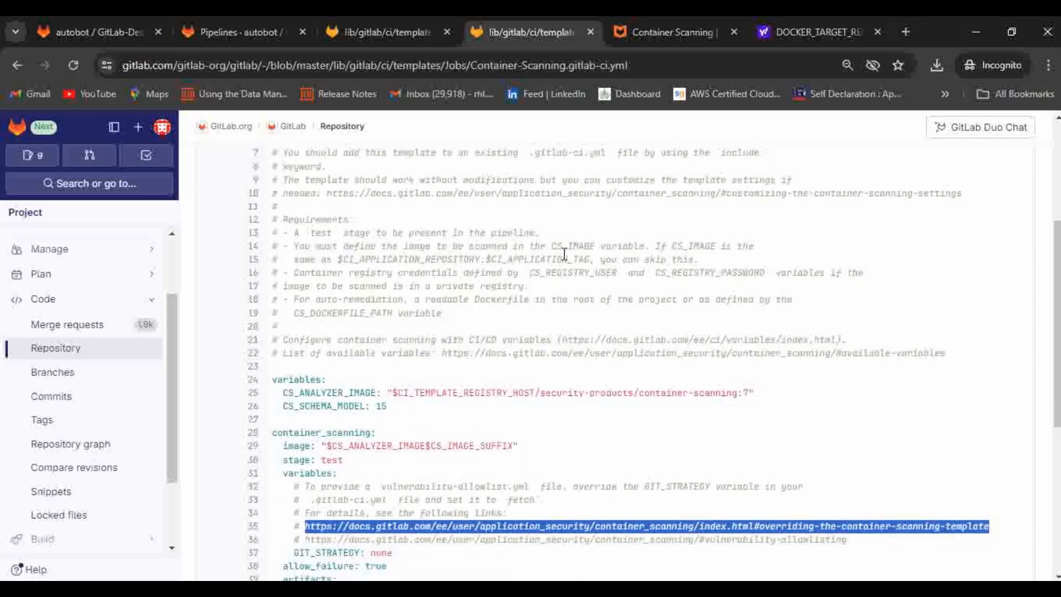
scroll(484, 353, "up", 4)
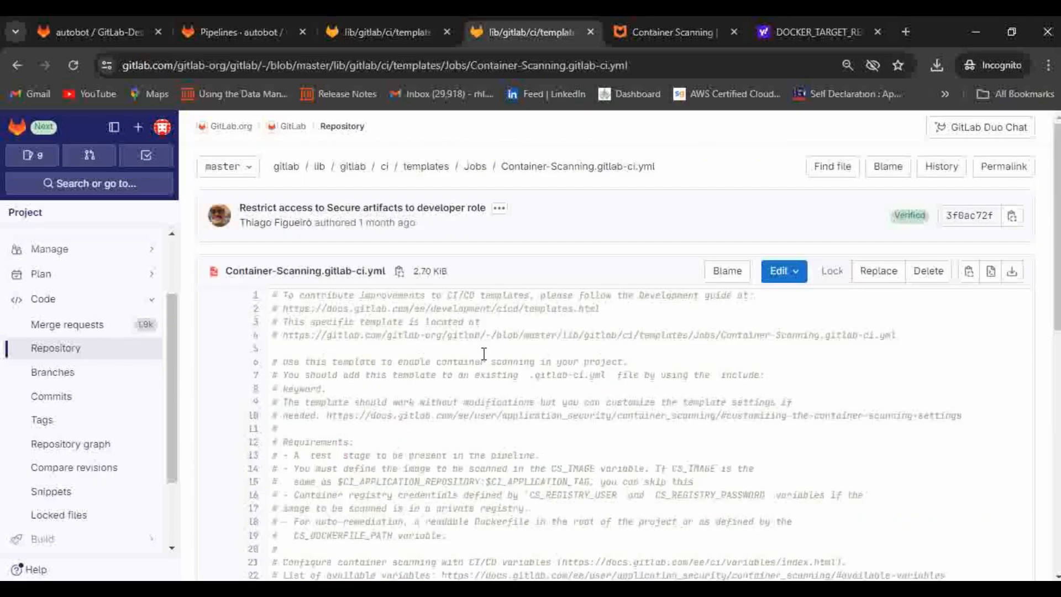
scroll(513, 381, "down", 4)
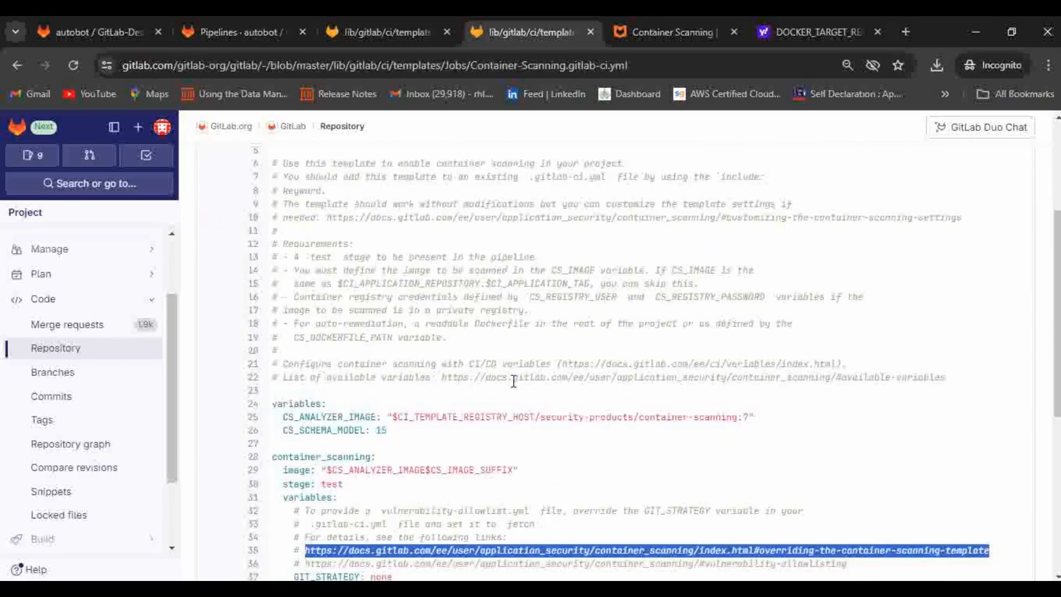
Examine the template's container_scanning job and the CS_ANALYZER_IMAGE variable definition.
scroll(513, 382, "down", 3)
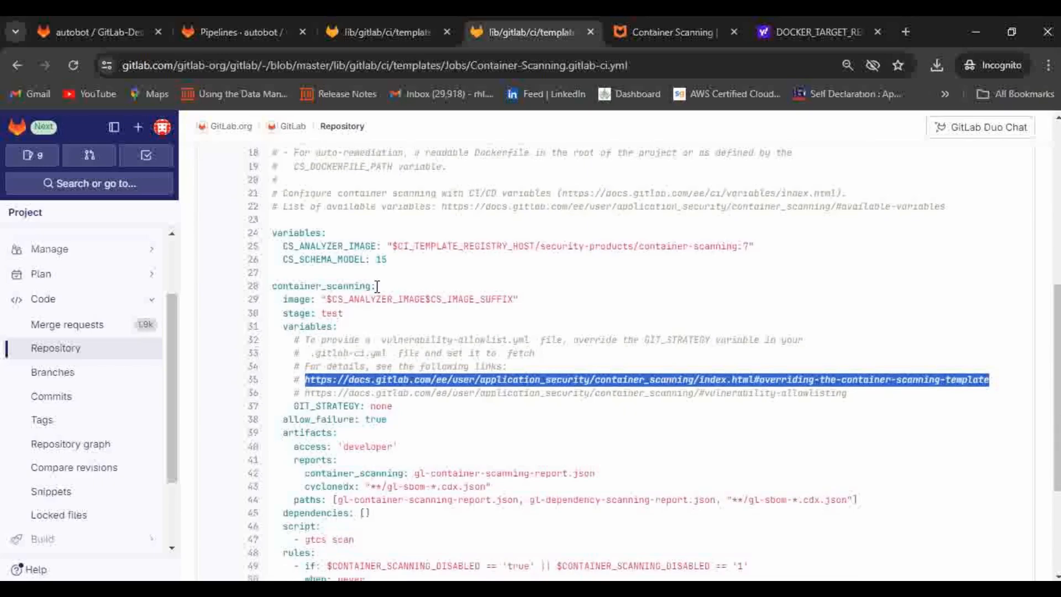
left_click_drag(377, 286, 256, 287)
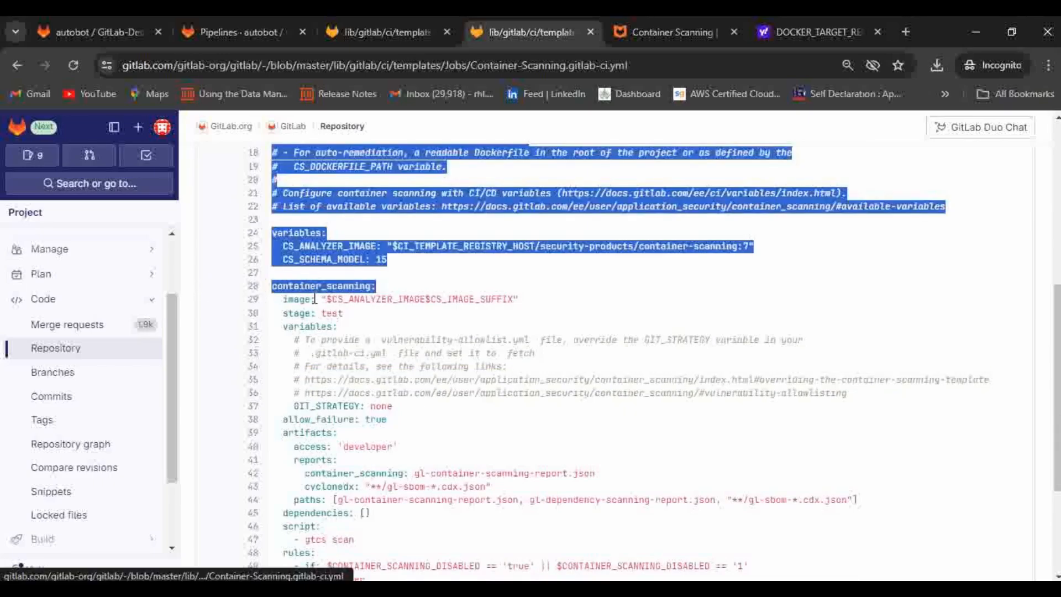
left_click(423, 286)
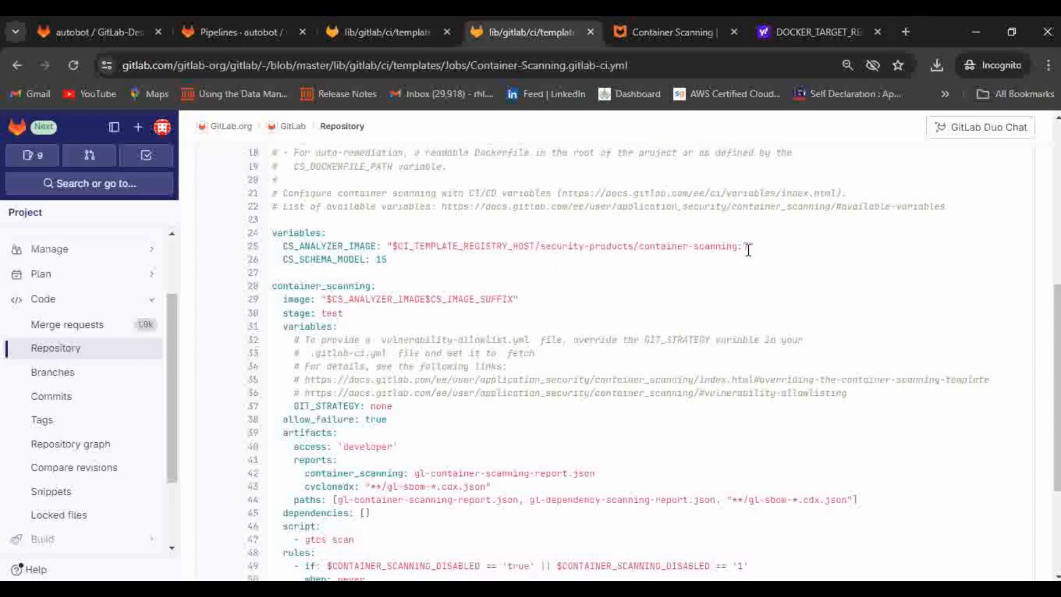
left_click_drag(759, 248, 382, 247)
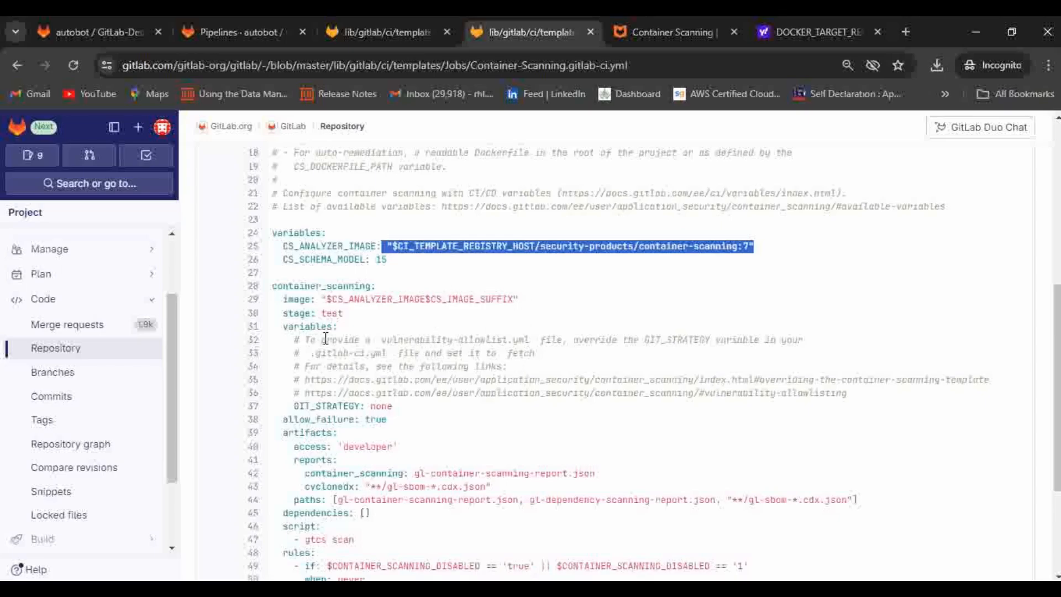
Copy the container_scanning: job name from the template to the end of gitlab-demo-project's .gitlab-ci.yml in VS Code and start a new line.
scroll(325, 338, "down", 1)
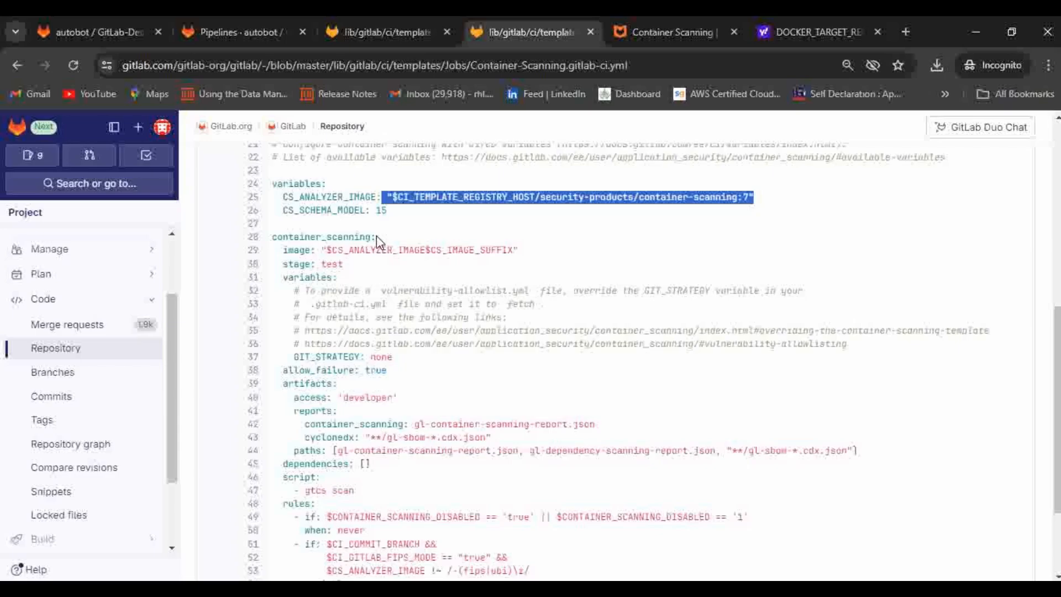
left_click_drag(376, 237, 266, 238)
key("ctrl+c")
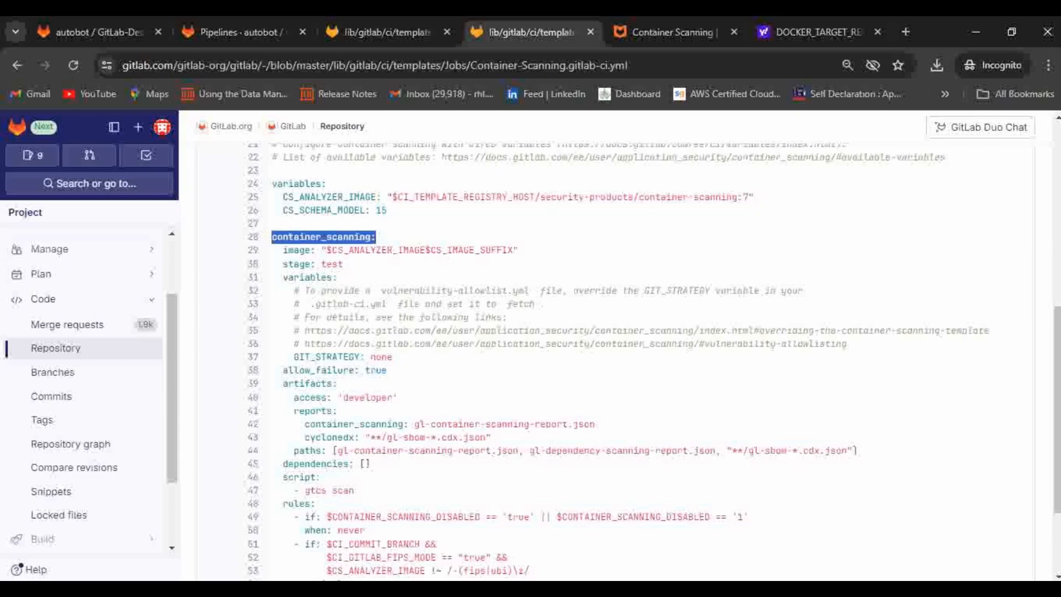
mouse_move(473, 588)
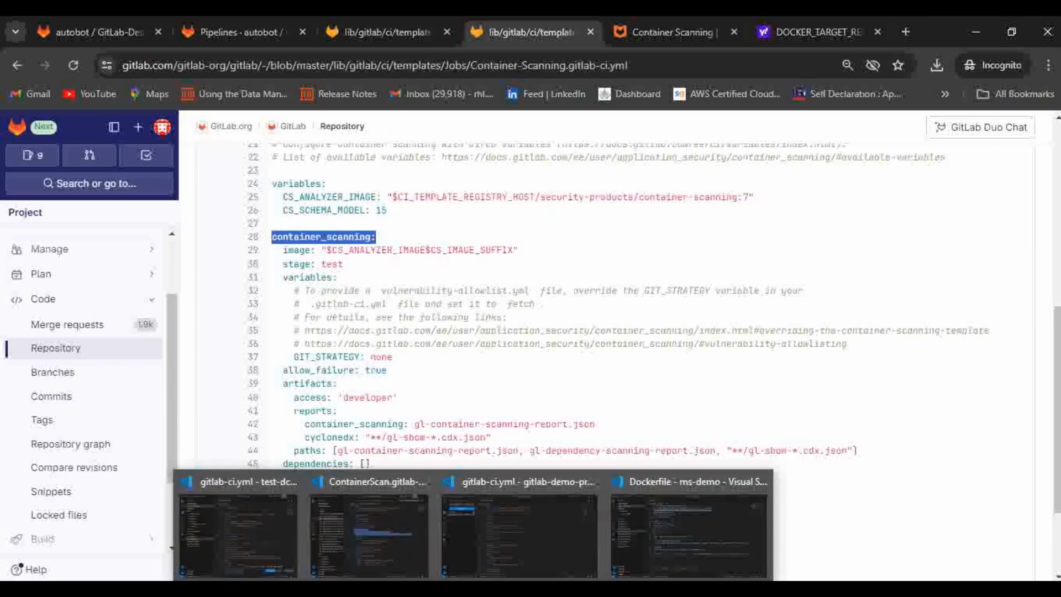
left_click(539, 521)
scroll(442, 444, "down", 7)
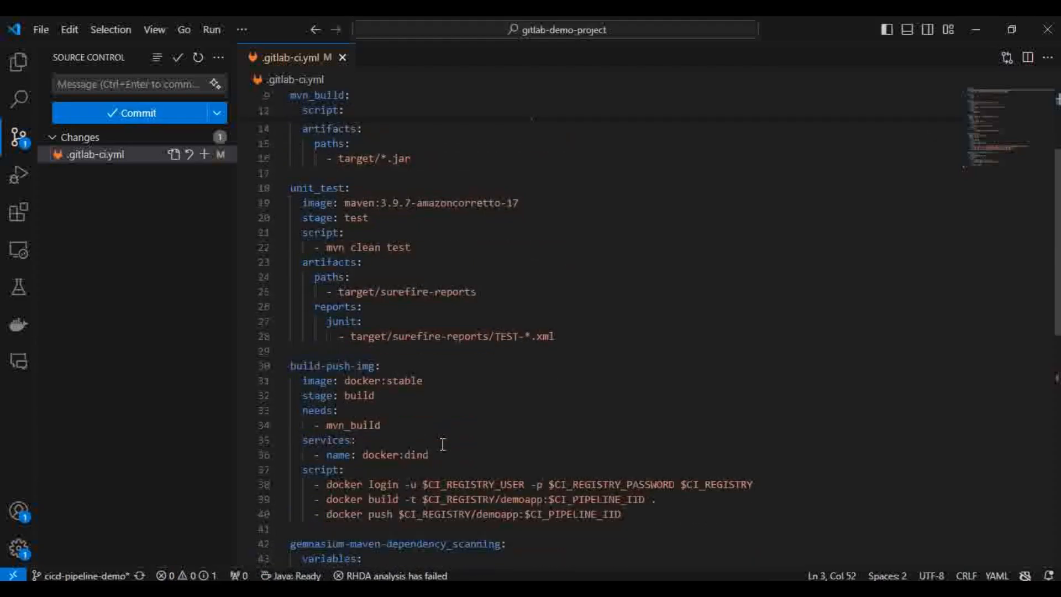
scroll(443, 444, "down", 2)
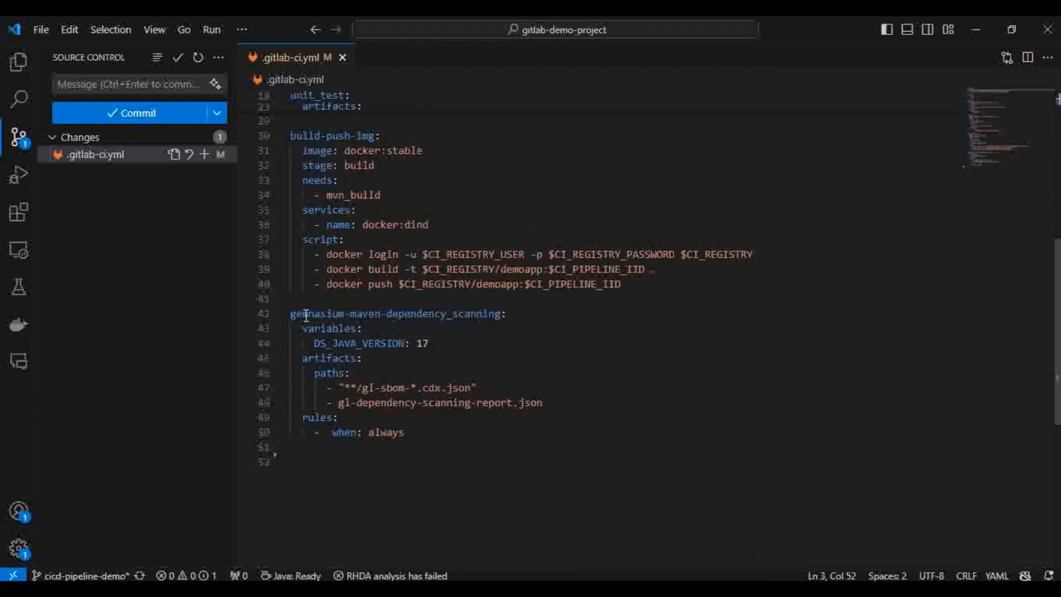
left_click(329, 454)
key("ctrl+v")
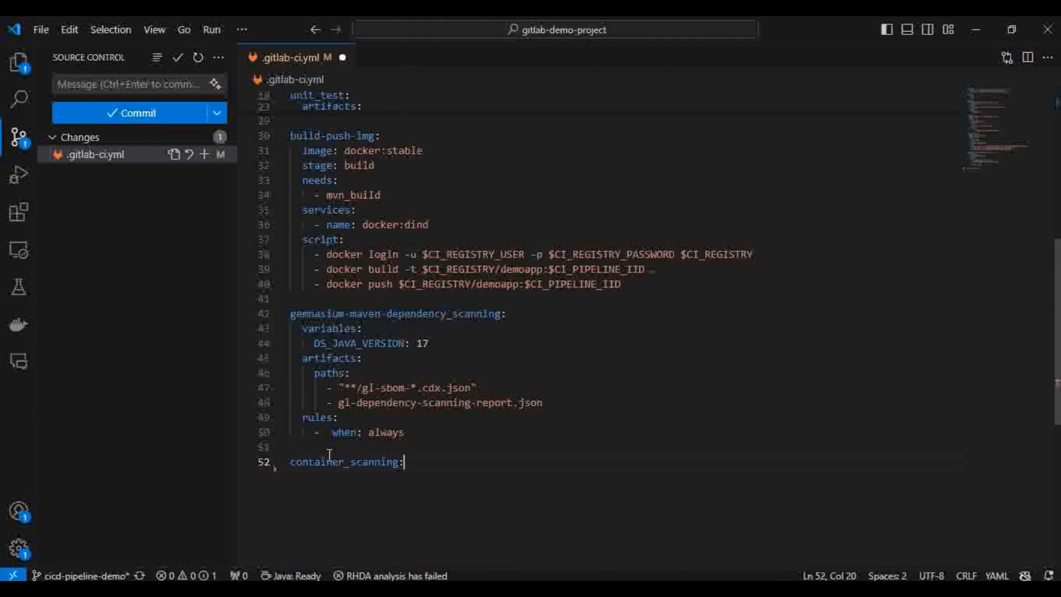
key("Return")
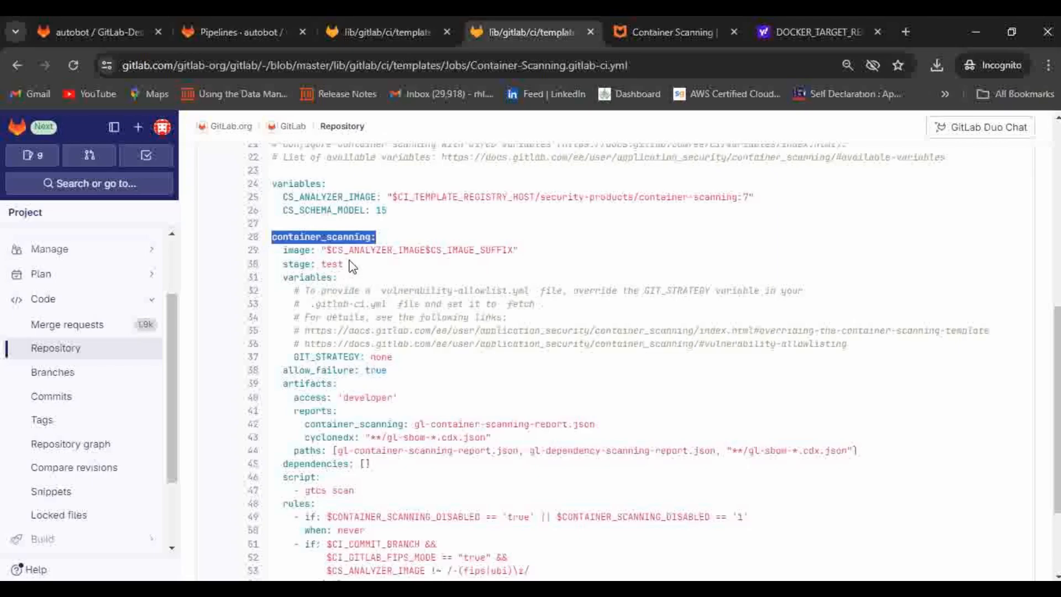
Examine the container_scanning job's stage, variables, artifacts, script and rules in the template.
double_click(331, 264)
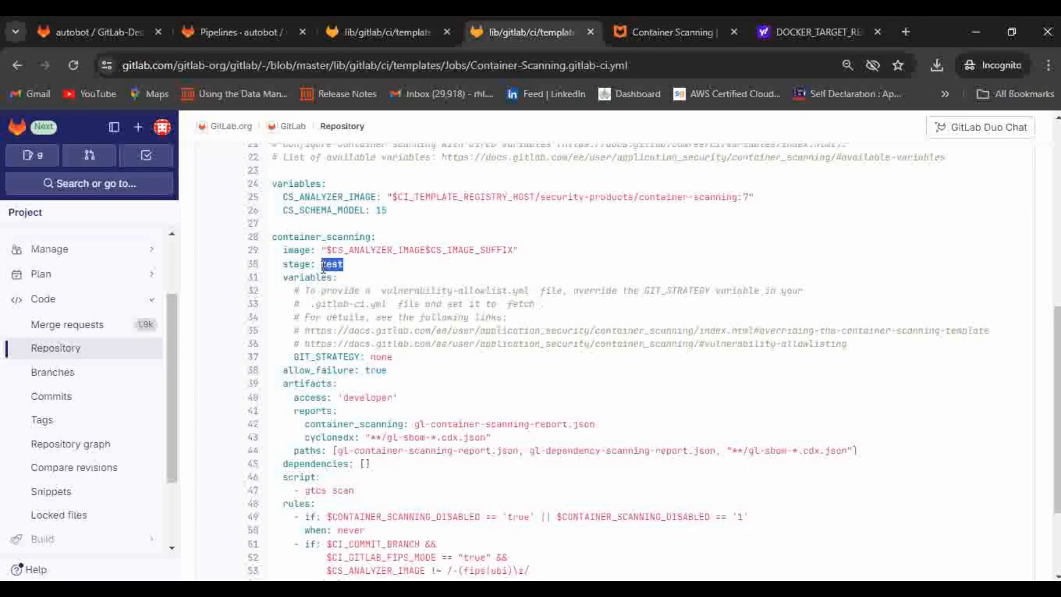
double_click(322, 274)
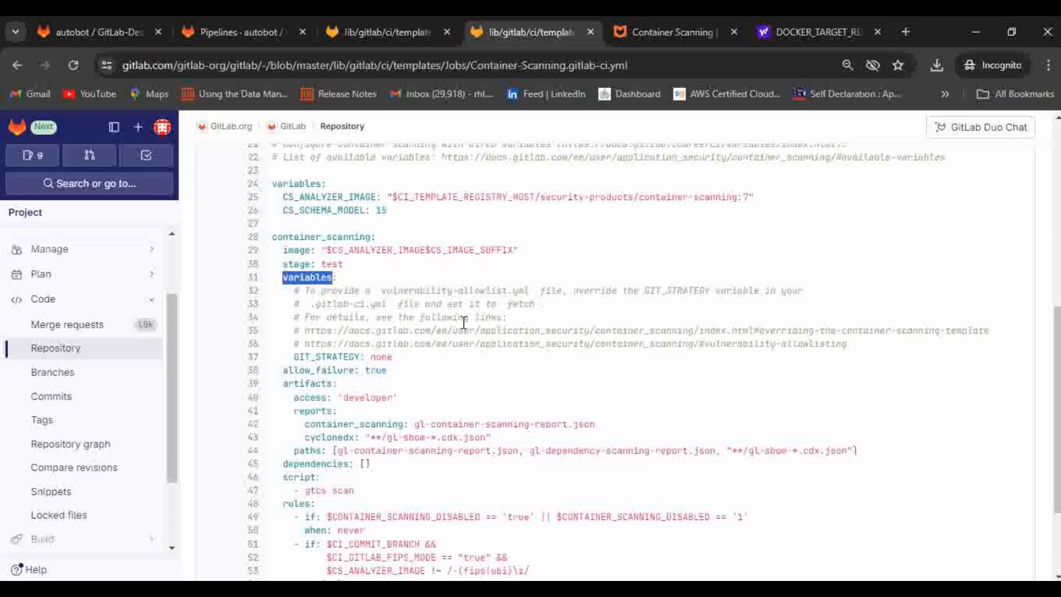
scroll(398, 327, "down", 1)
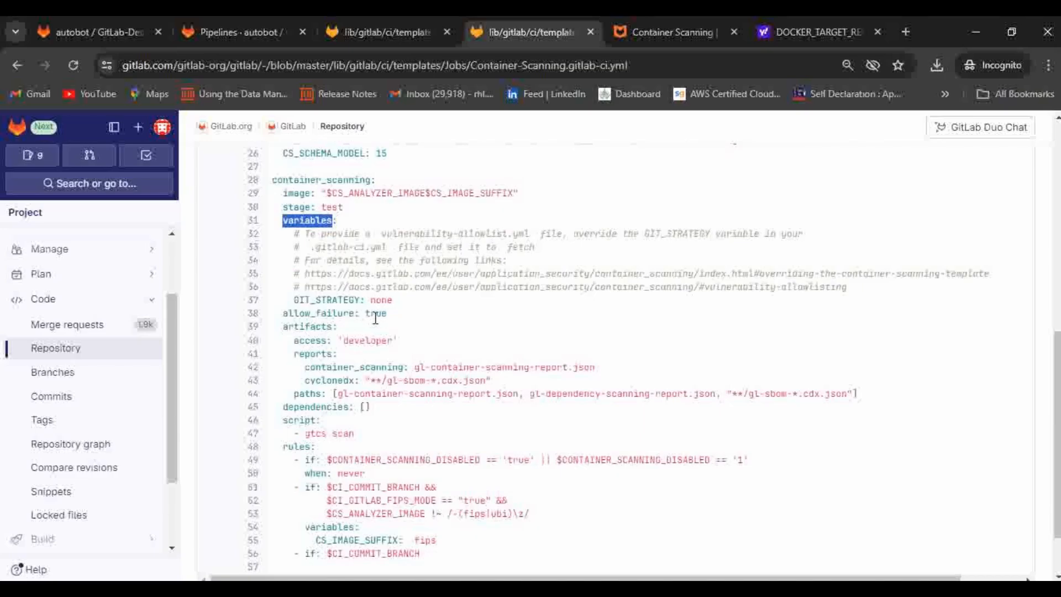
scroll(375, 318, "down", 1)
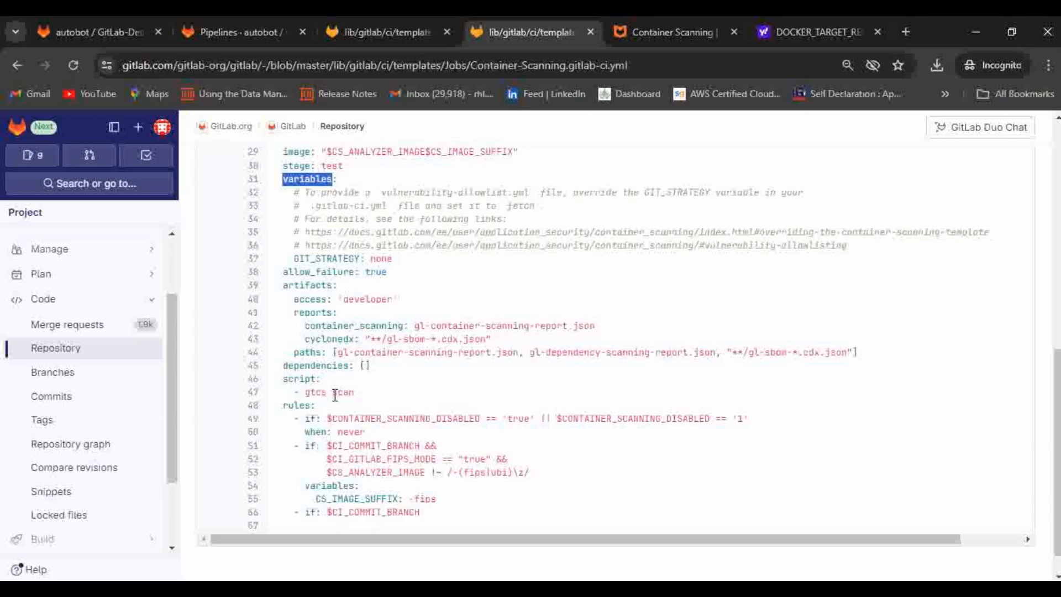
Examine the container_scanning job's gtcs scan script and the documentation link for overriding the template.
left_click_drag(360, 393, 310, 391)
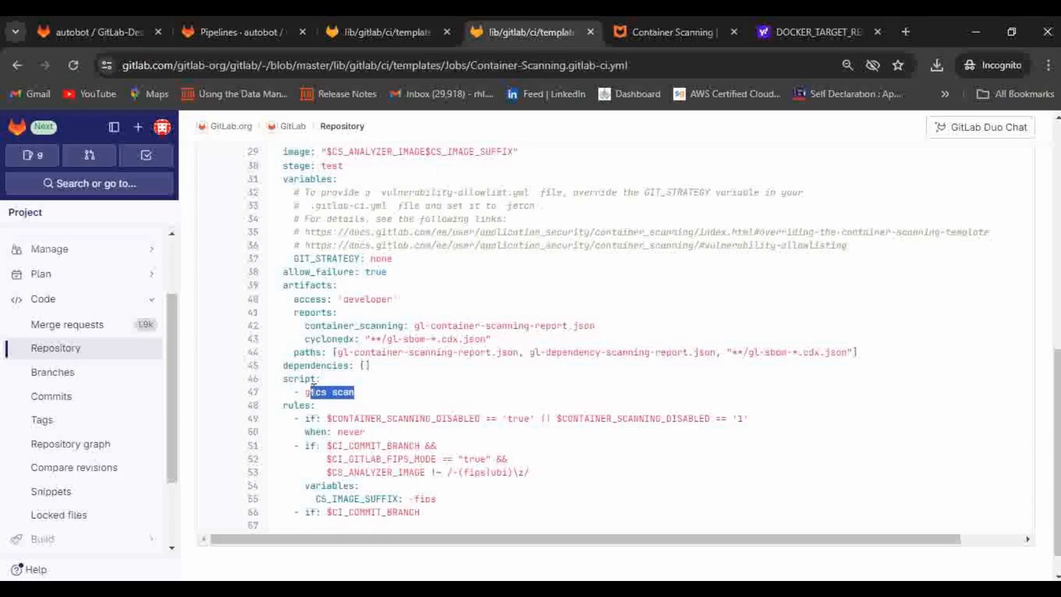
scroll(416, 400, "down", 1)
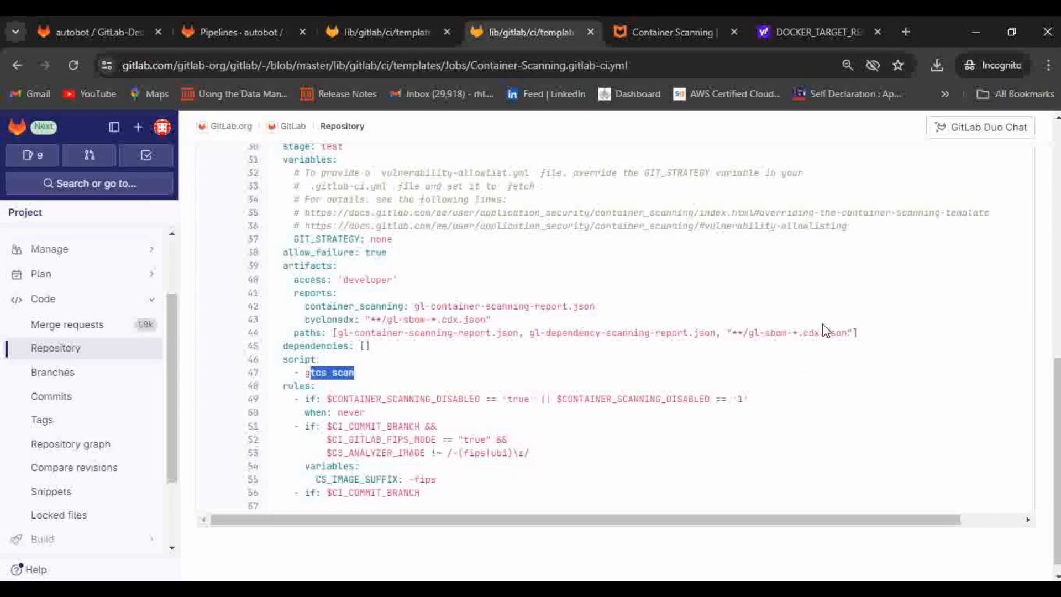
scroll(351, 266, "up", 1)
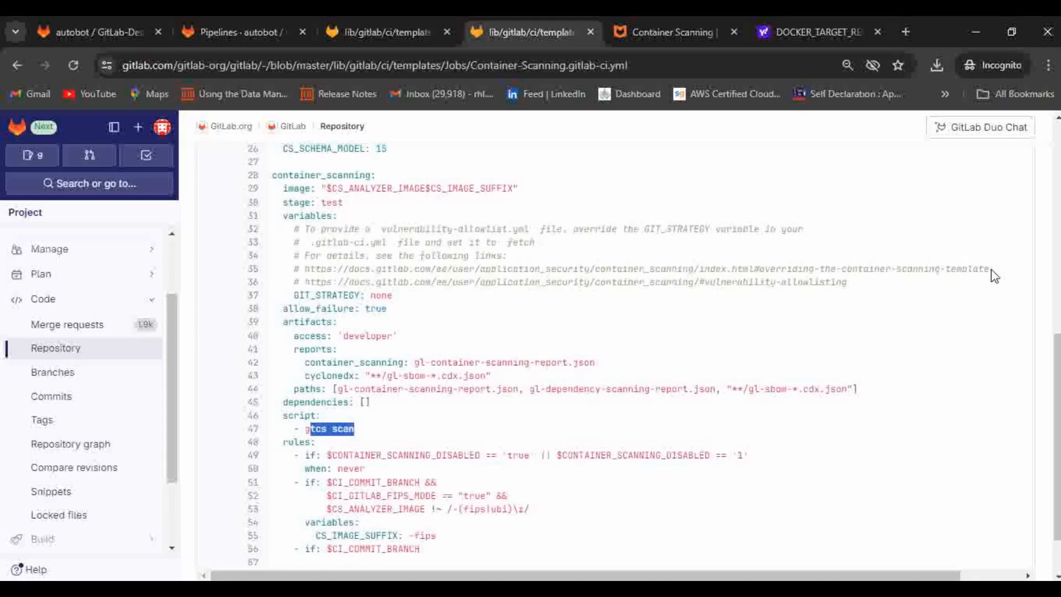
left_click_drag(991, 271, 306, 269)
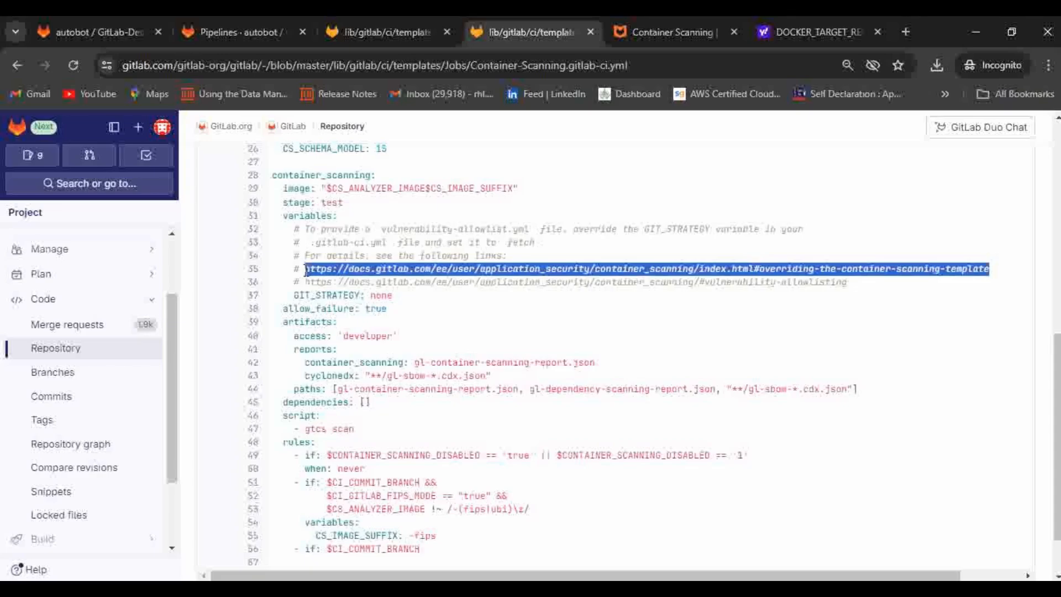
Open the Container Scanning documentation and review the Configuration section's template include and sample .gitlab-ci.yml.
left_click(665, 39)
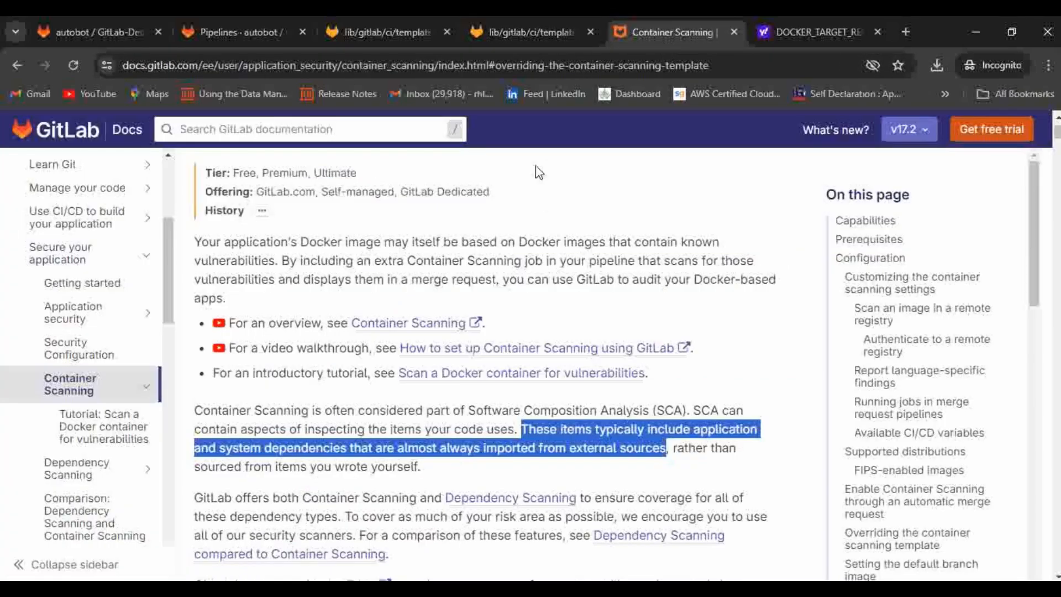
scroll(534, 186, "down", 10)
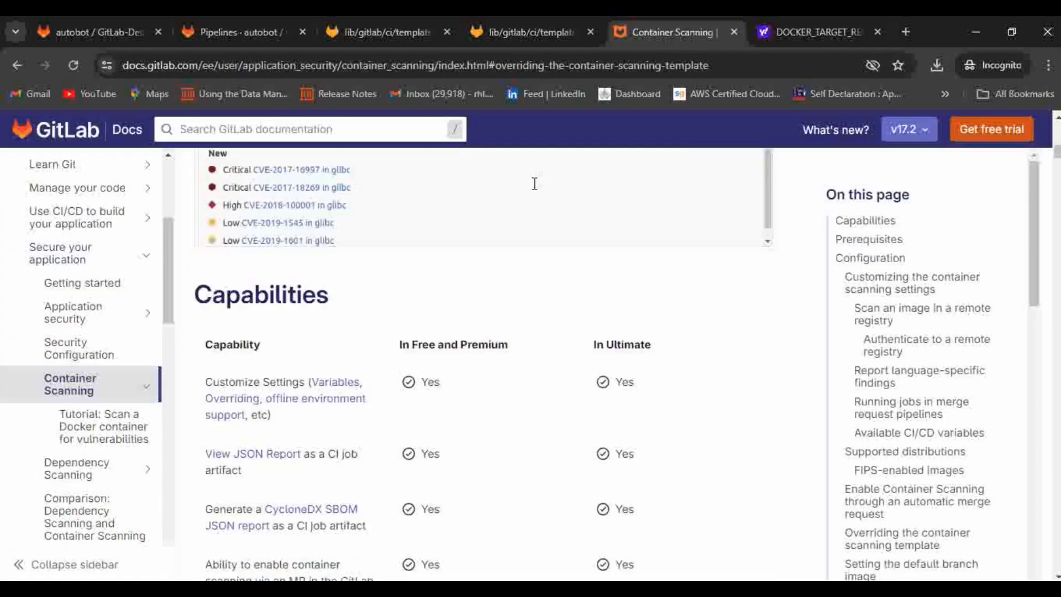
scroll(534, 185, "down", 10)
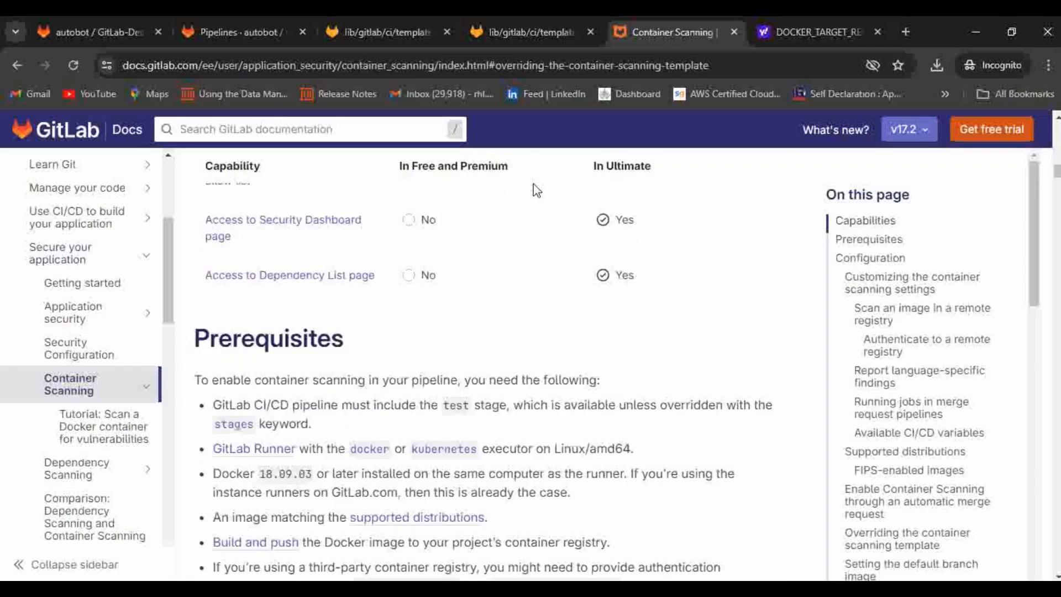
scroll(536, 191, "down", 10)
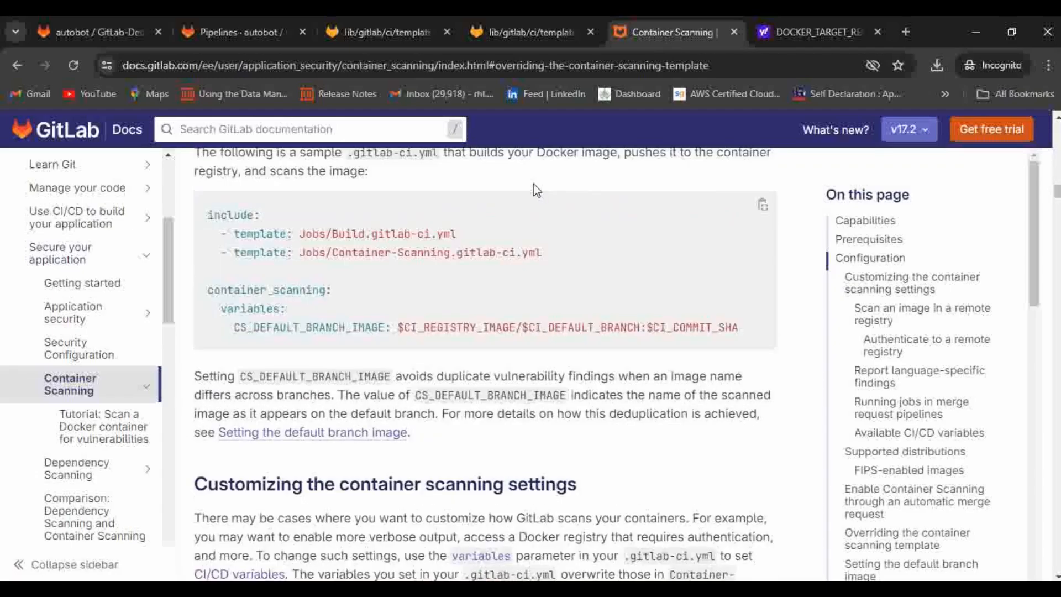
scroll(536, 191, "up", 5)
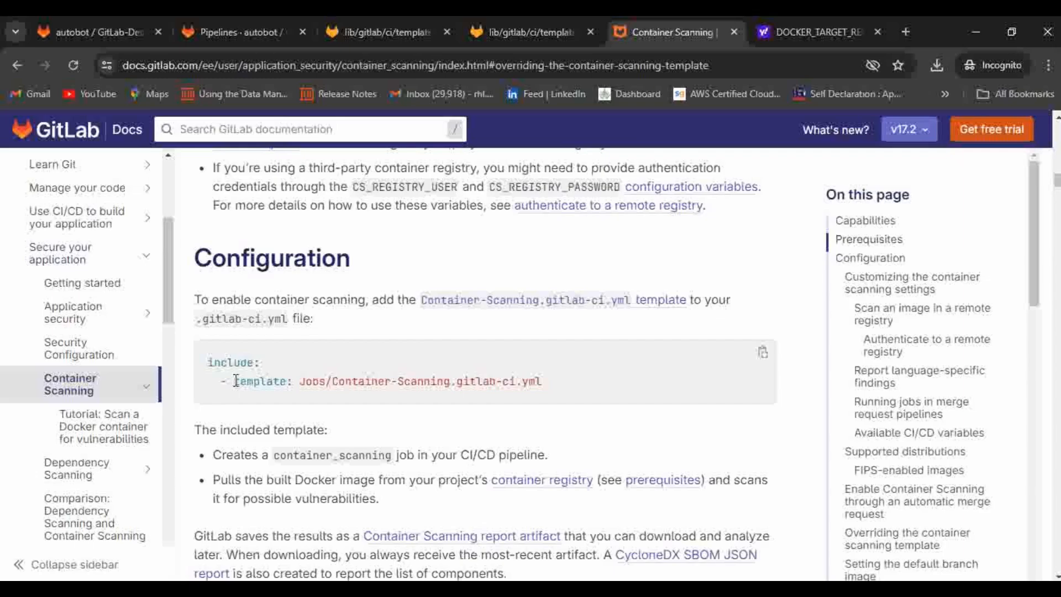
left_click_drag(236, 380, 552, 395)
scroll(553, 395, "down", 7)
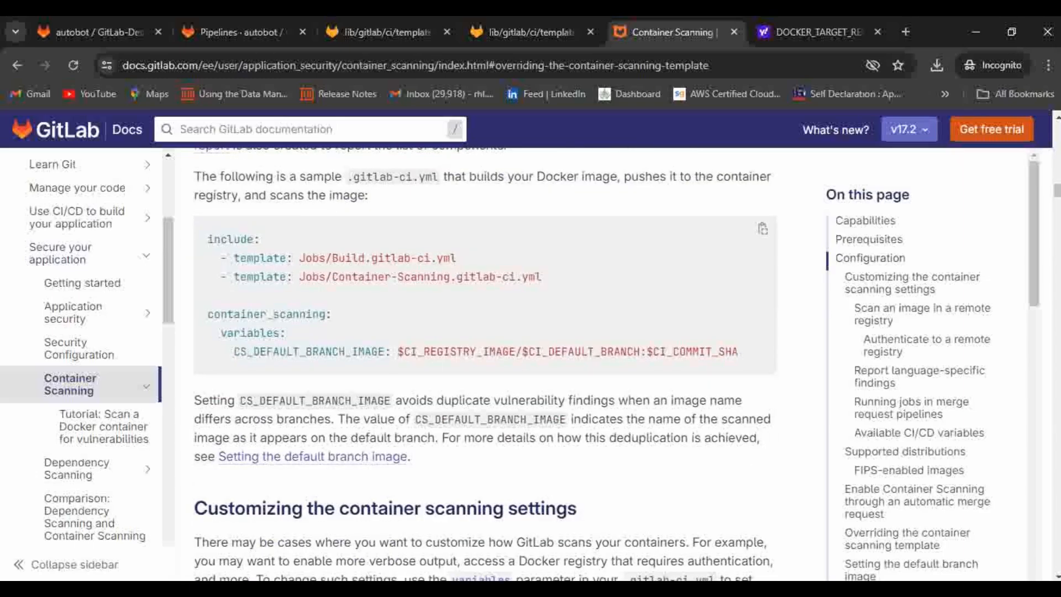
Switch to gitlab-demo-project's .gitlab-ci.yml in VS Code and check the container_scanning job entry.
mouse_move(475, 587)
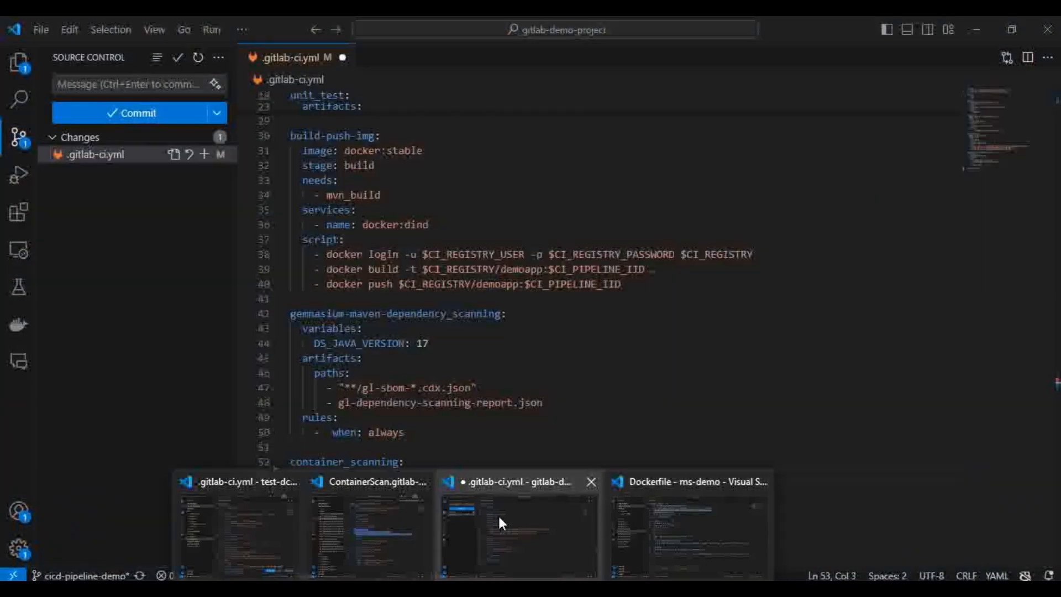
left_click(498, 514)
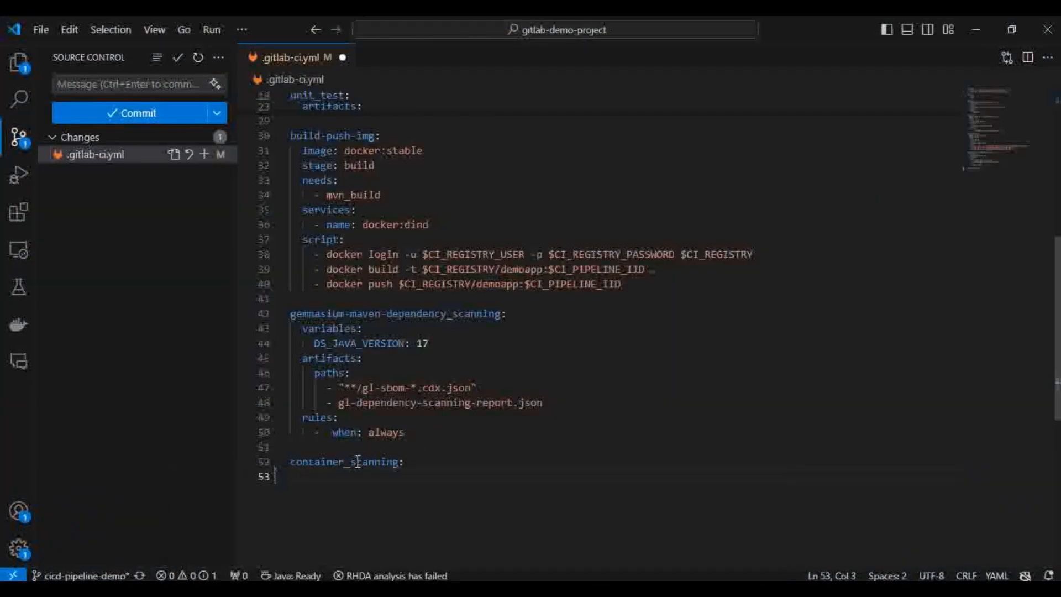
left_click_drag(309, 477, 293, 461)
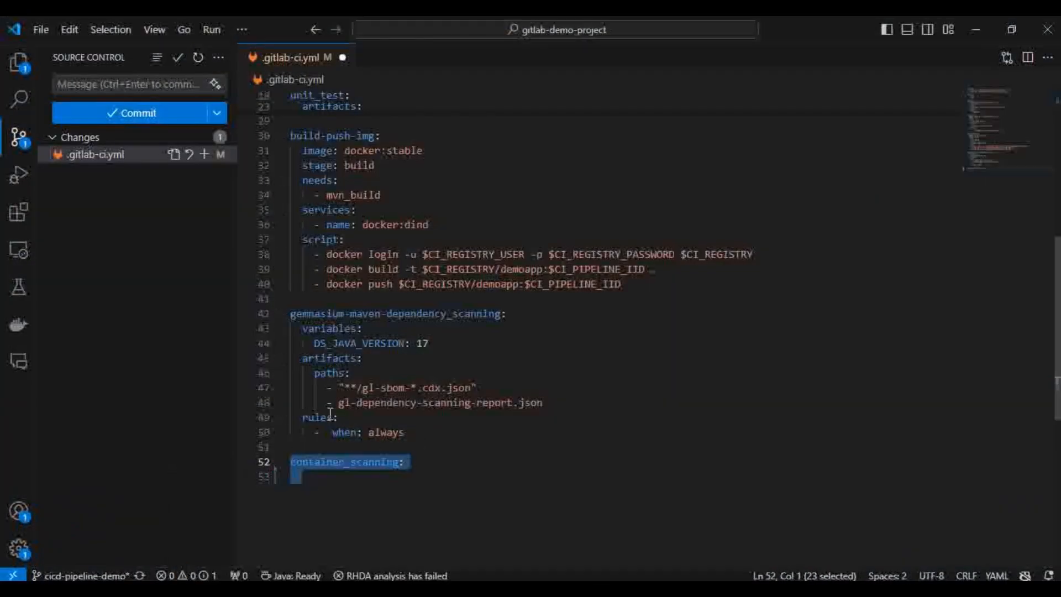
Return to the browser documentation and examine the CS_IMAGE variable in the remote registry scanning example.
key("alt+Tab")
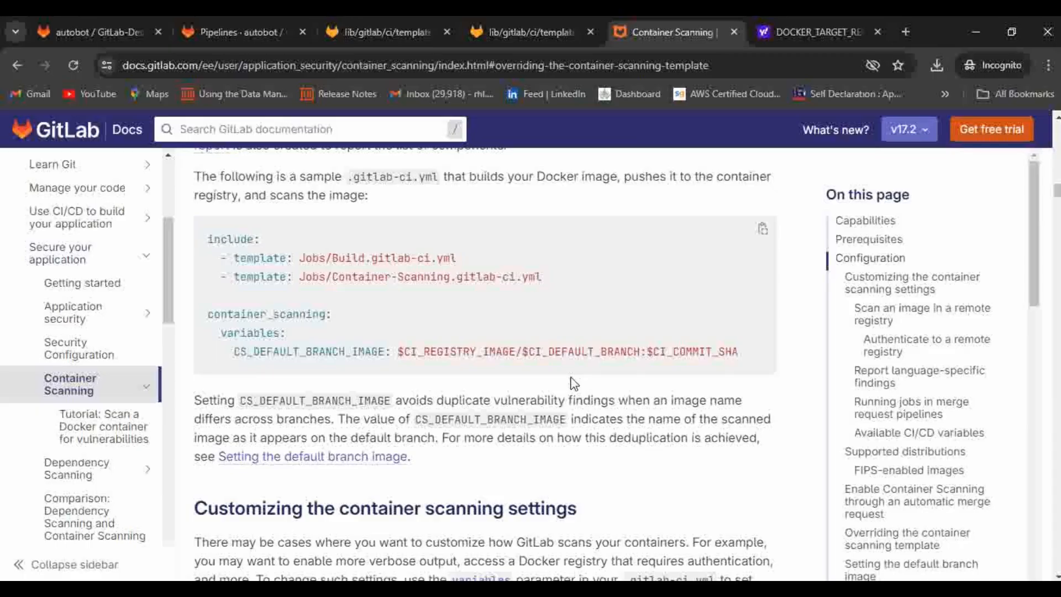
scroll(574, 383, "down", 5)
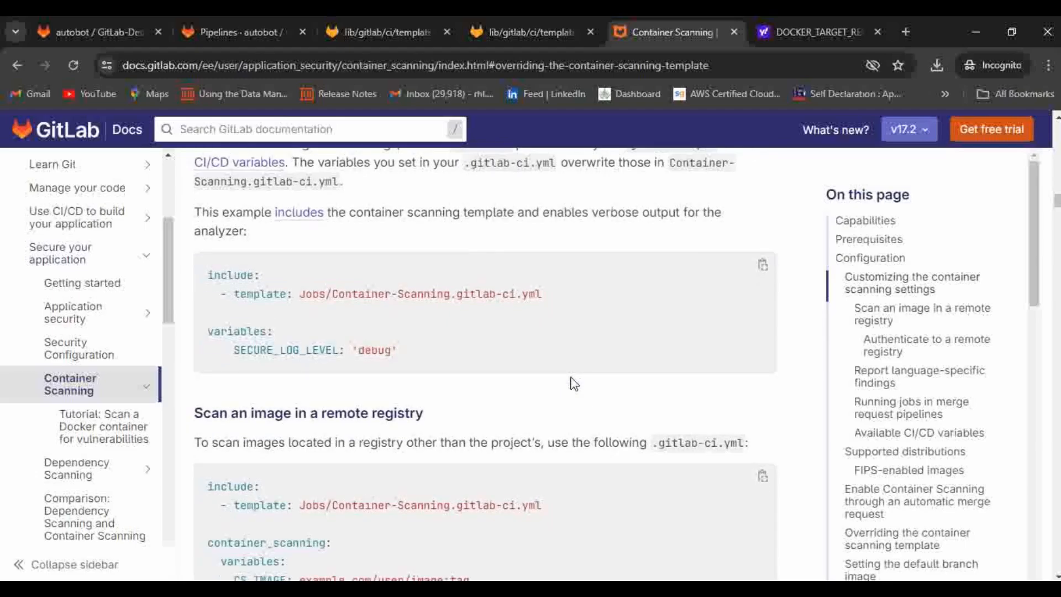
scroll(574, 383, "down", 5)
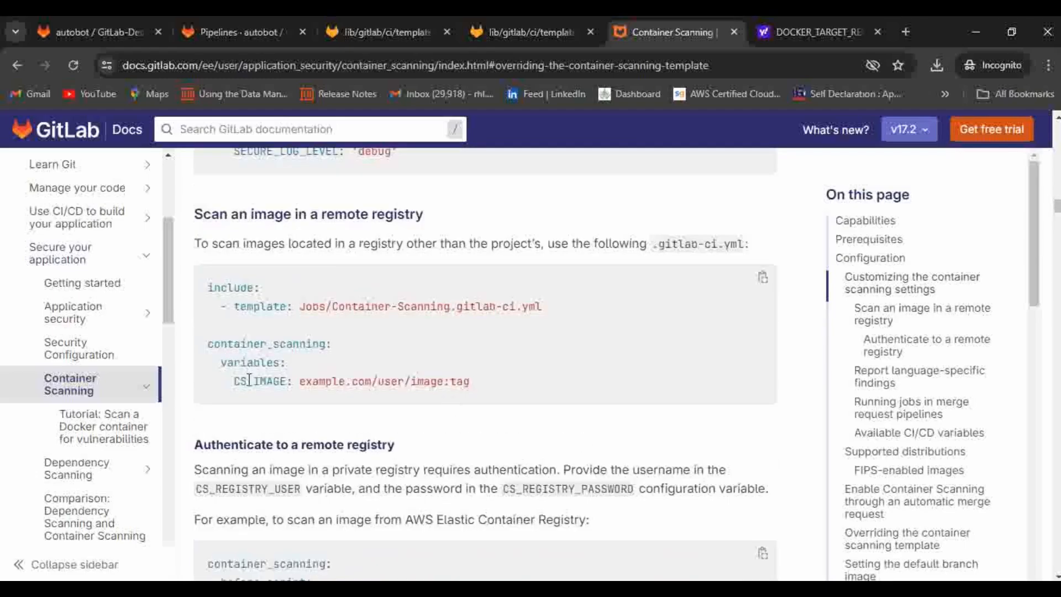
double_click(251, 382)
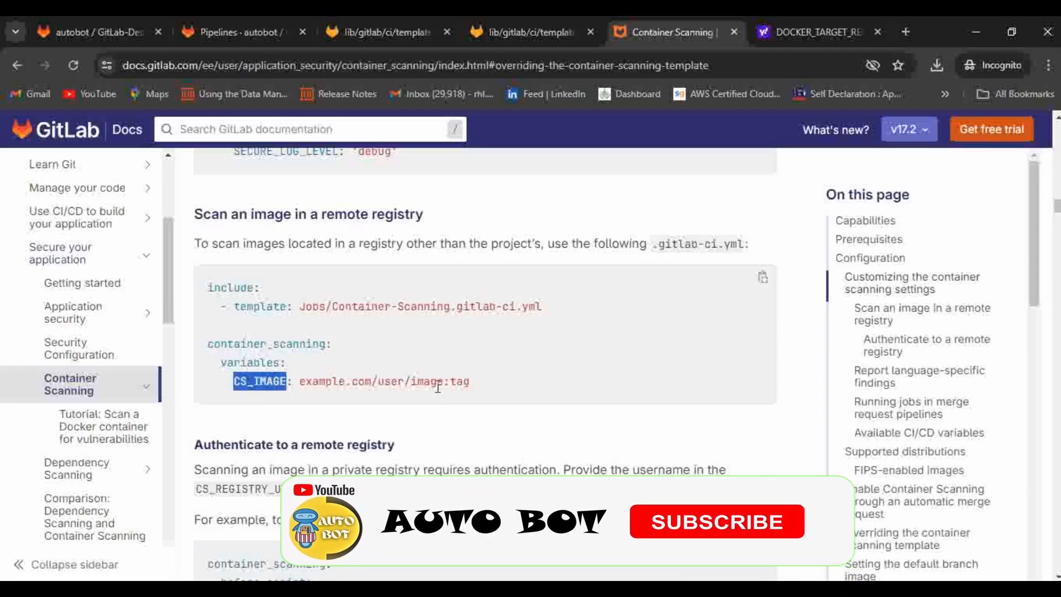
left_click_drag(469, 381, 299, 381)
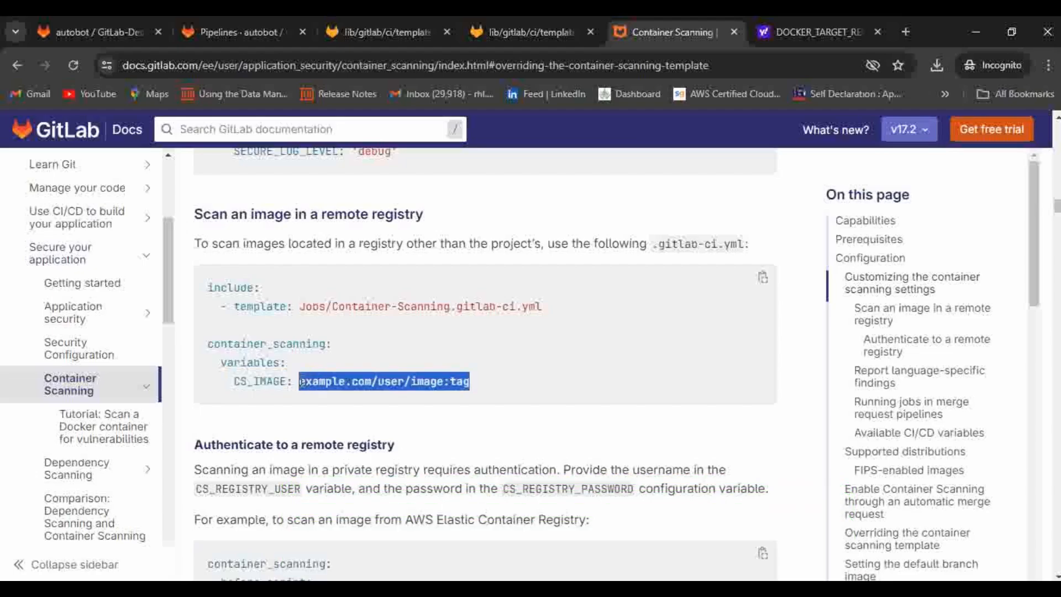
Review the available CI/CD variables table in the documentation, examining the default and description of CS_IMAGE.
scroll(301, 382, "down", 15)
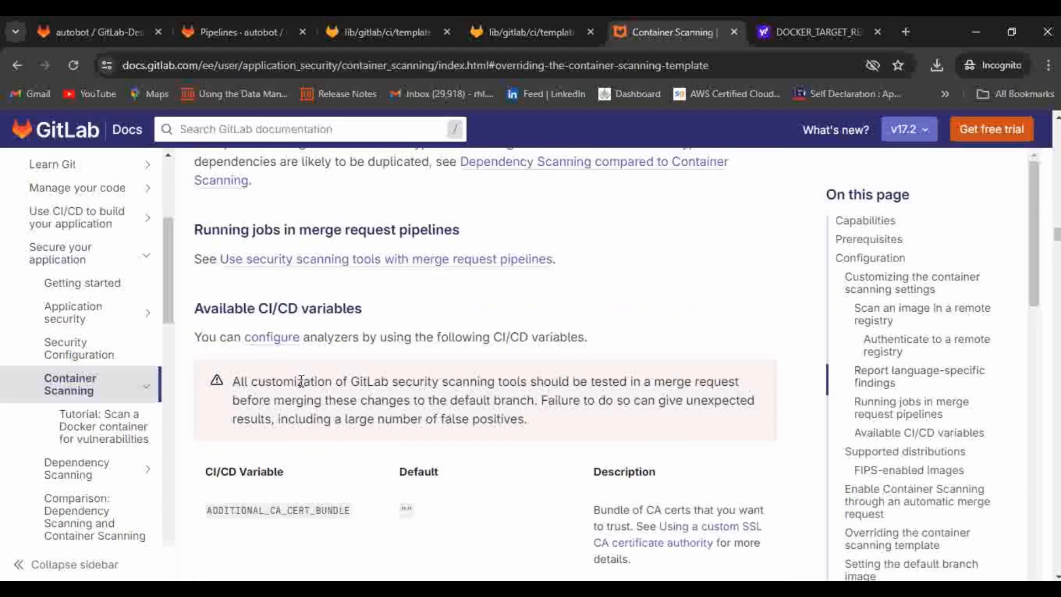
scroll(301, 381, "down", 5)
scroll(301, 381, "up", 3)
scroll(301, 384, "down", 2)
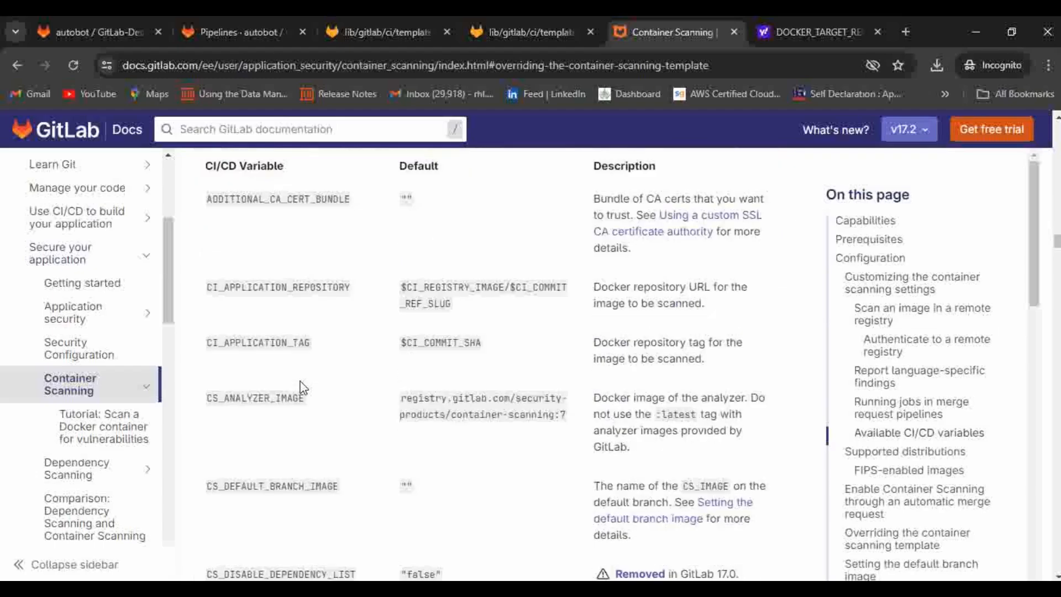
scroll(317, 279, "up", 3)
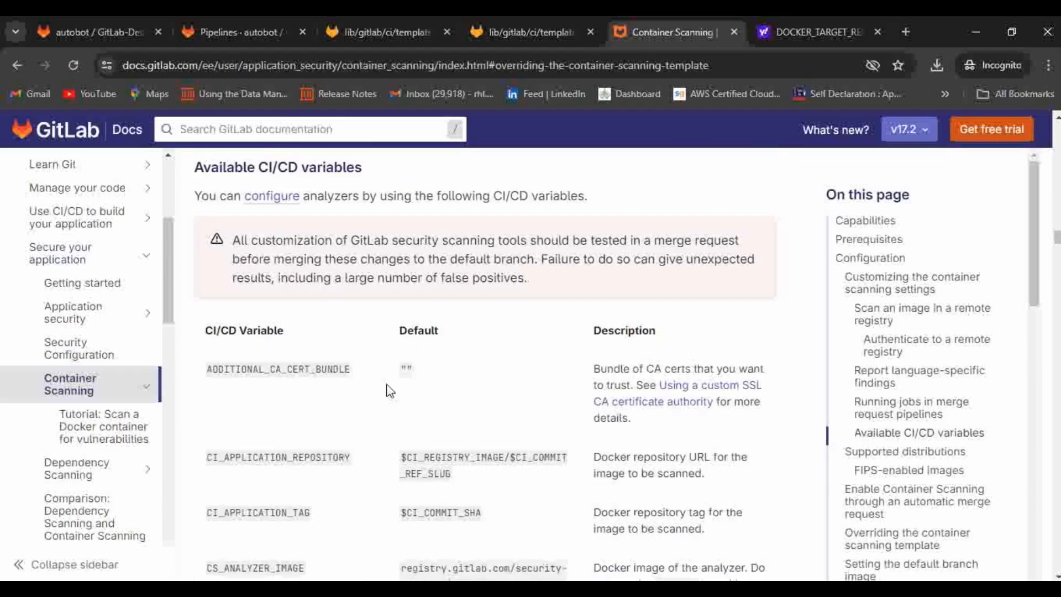
scroll(393, 411, "down", 3)
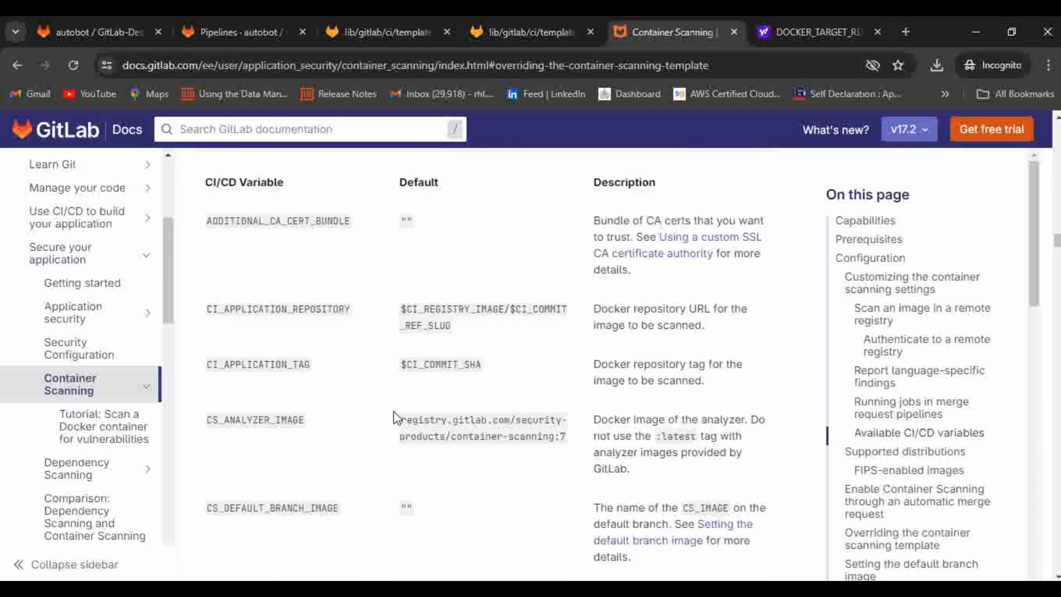
scroll(393, 411, "down", 5)
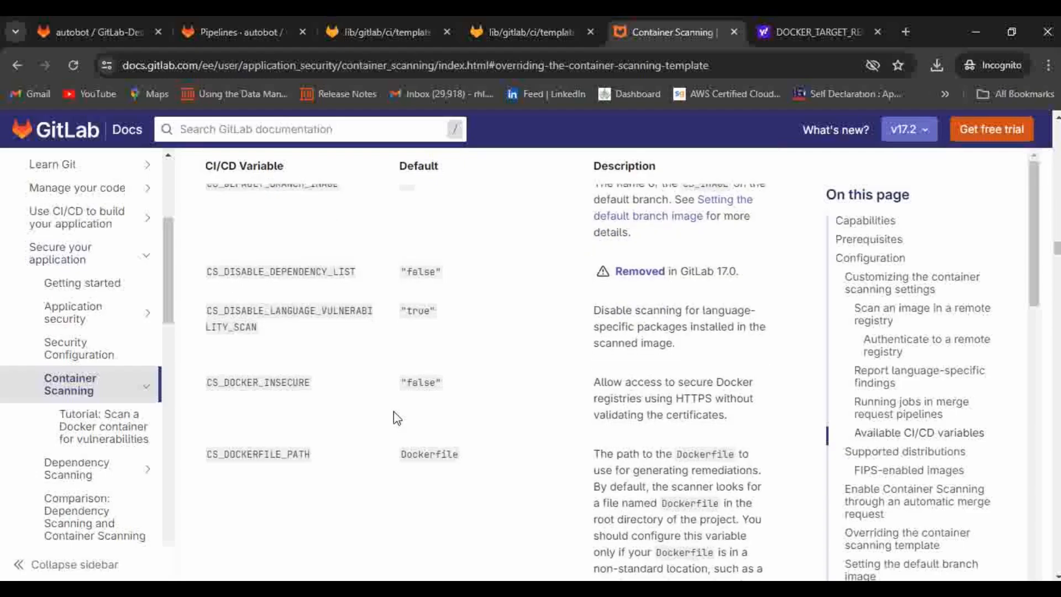
scroll(393, 411, "down", 10)
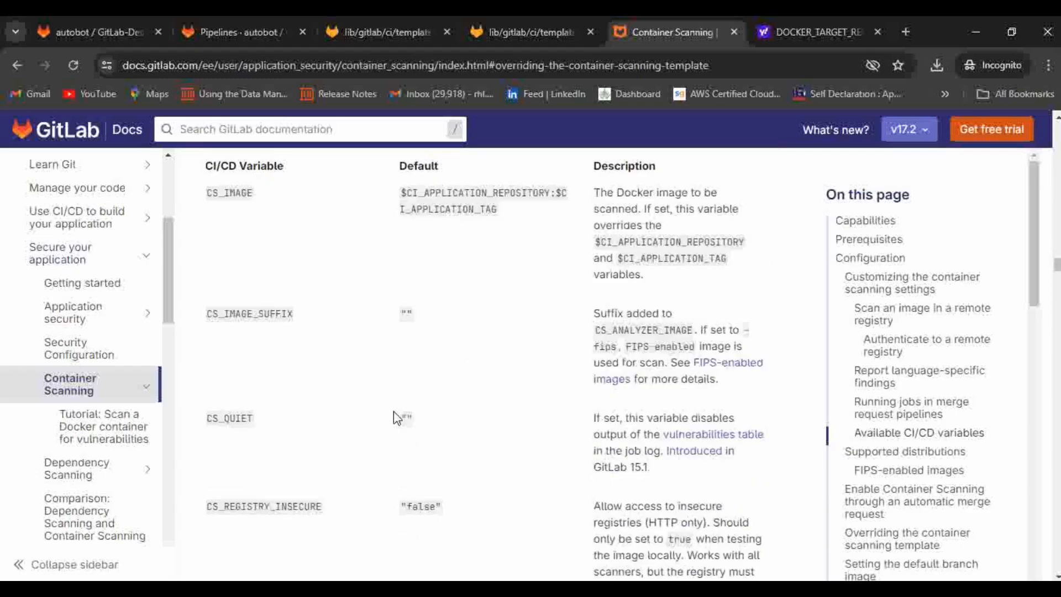
scroll(393, 411, "up", 3)
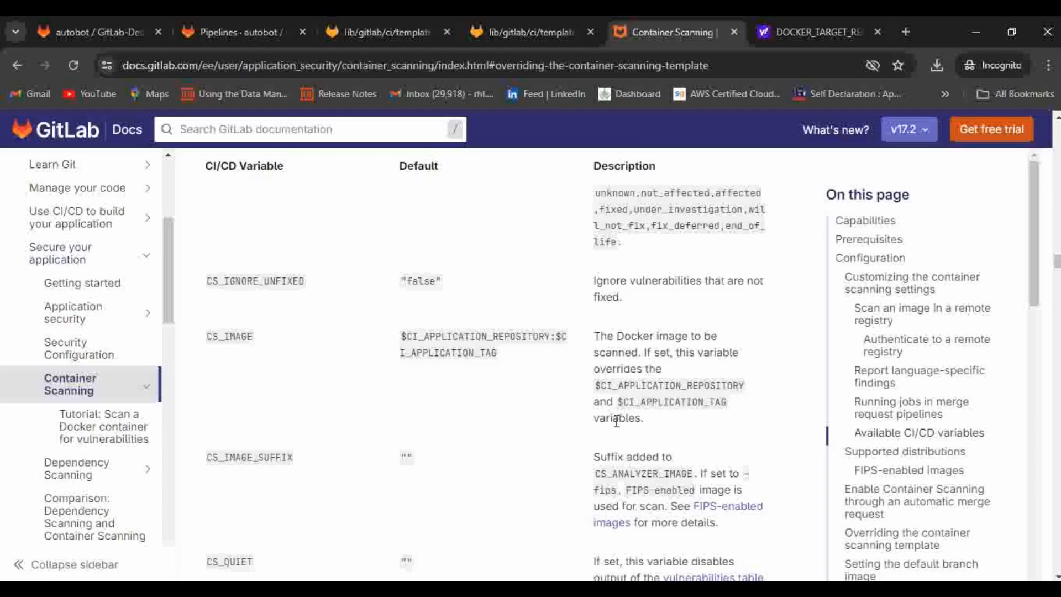
double_click(222, 336)
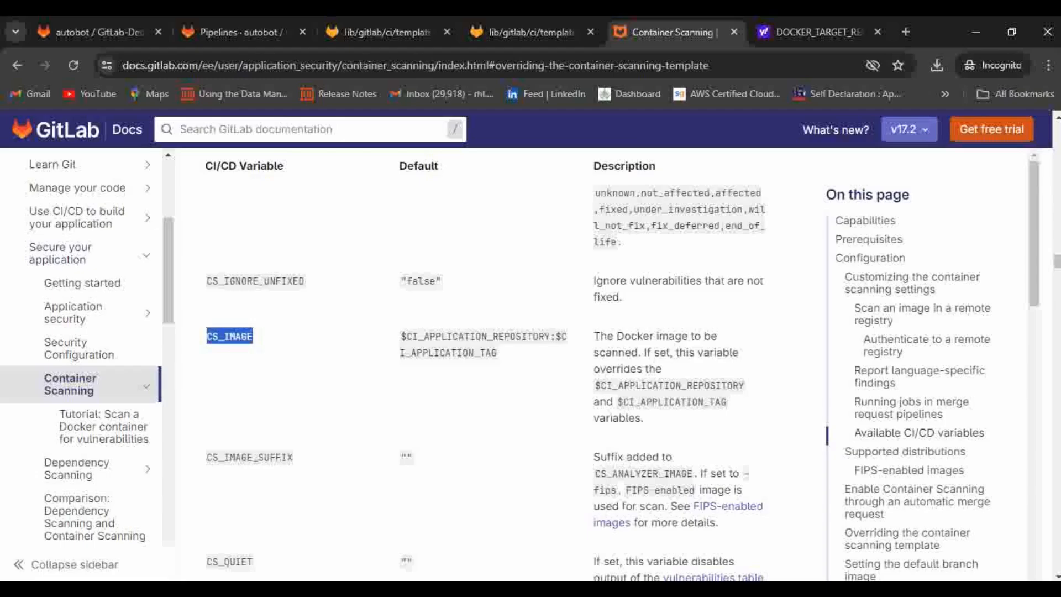
Switch to gitlab-demo-project's .gitlab-ci.yml in VS Code and place the cursor on the empty line under container_scanning:.
mouse_move(472, 588)
left_click(498, 543)
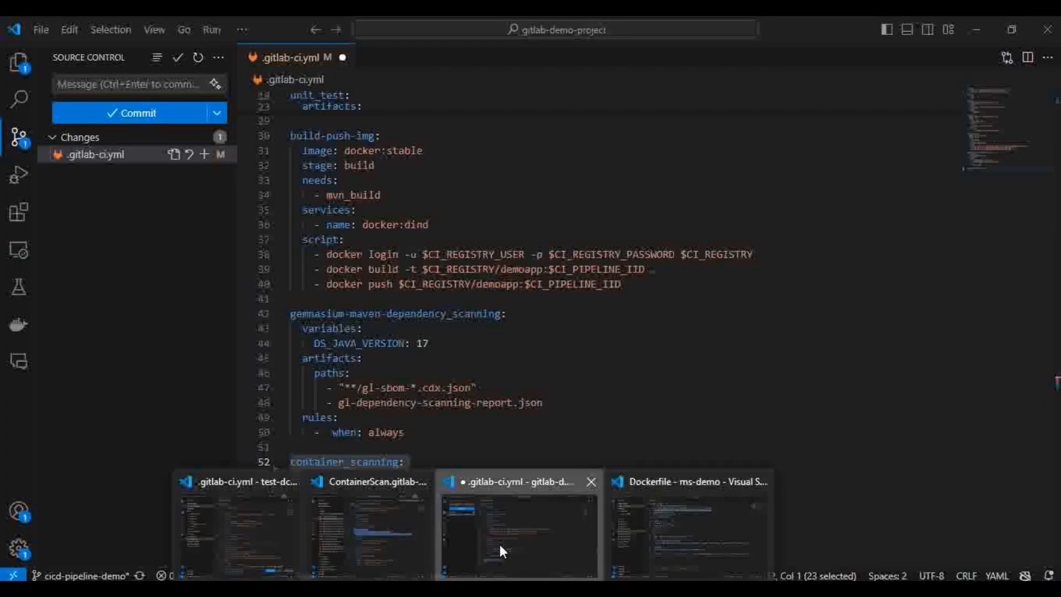
left_click(337, 478)
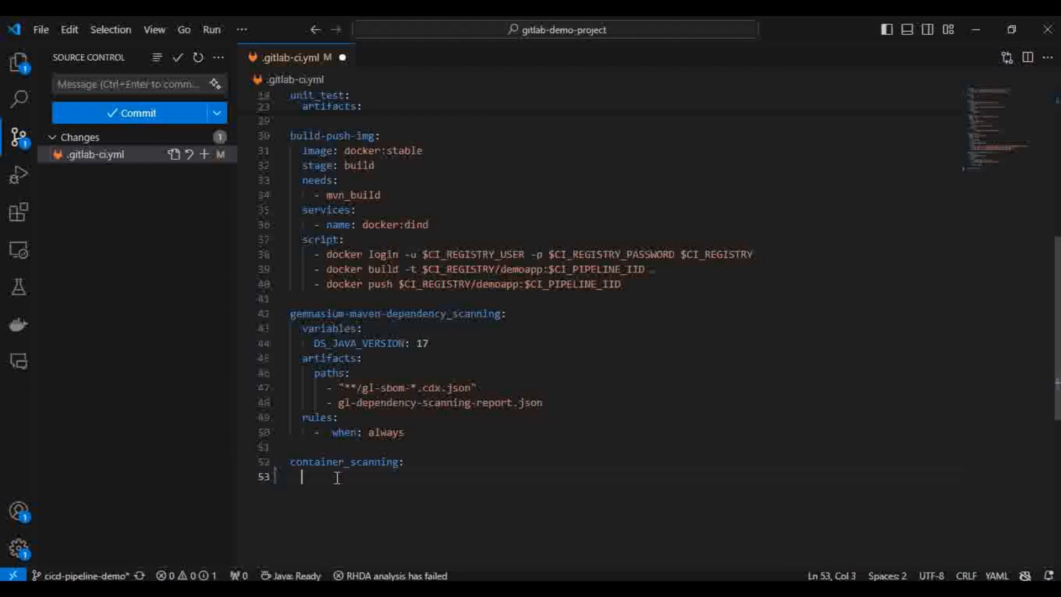
type("variables")
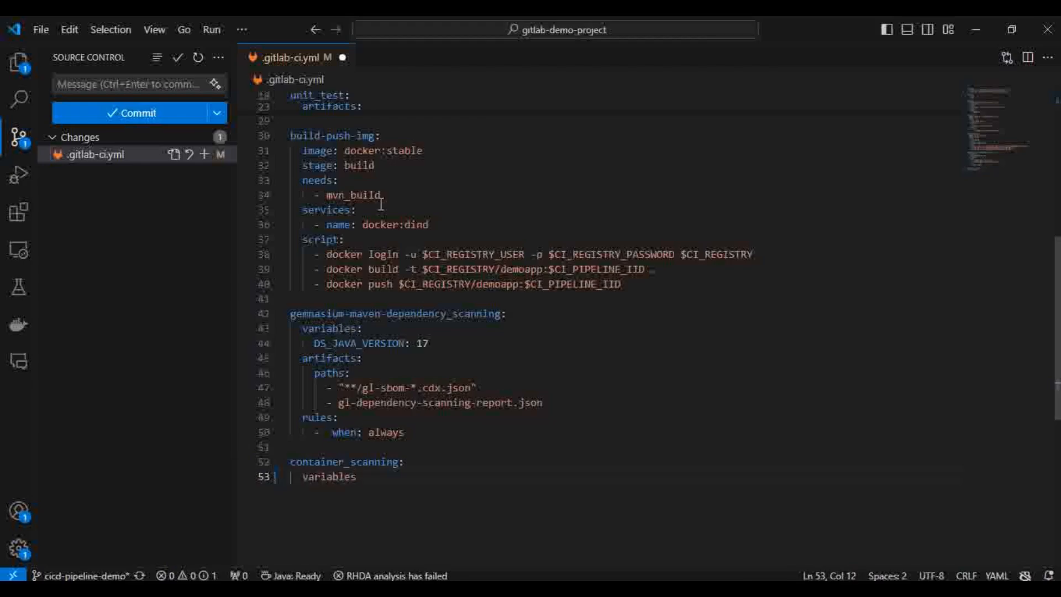
type(":")
key("Return")
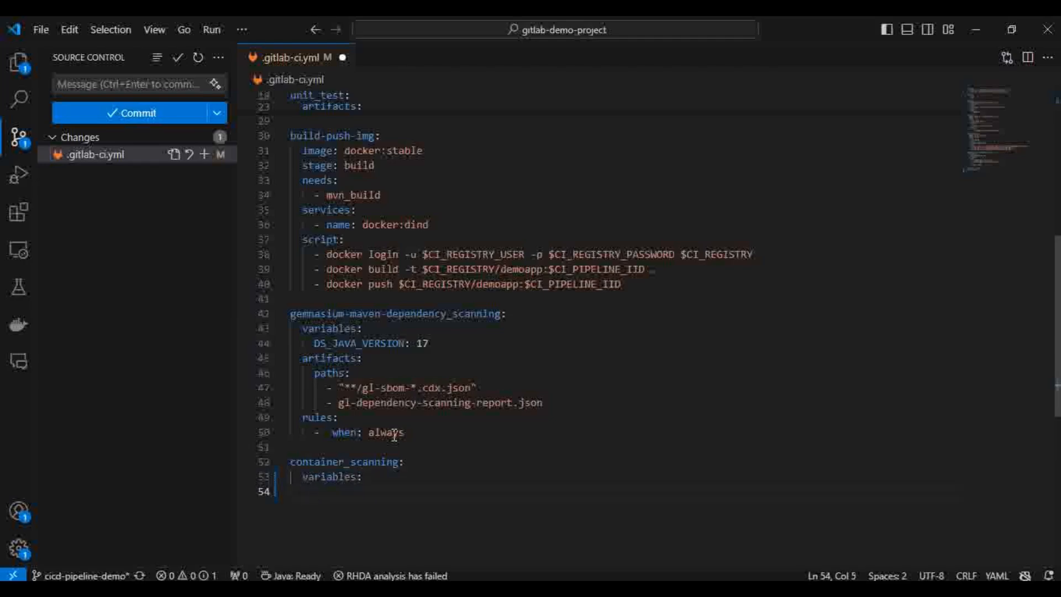
type("CS_IMAGE")
key("BackSpace")
key("BackSpace")
key("BackSpace")
key("BackSpace")
key("BackSpace")
key("BackSpace")
key("BackSpace")
key("BackSpace")
key("BackSpace")
key("BackSpace")
key("BackSpace")
key("BackSpace")
key("BackSpace")
key("BackSpace")
key("BackSpace")
key("BackSpace")
key("BackSpace")
key("BackSpace")
key("BackSpace")
key("BackSpace")
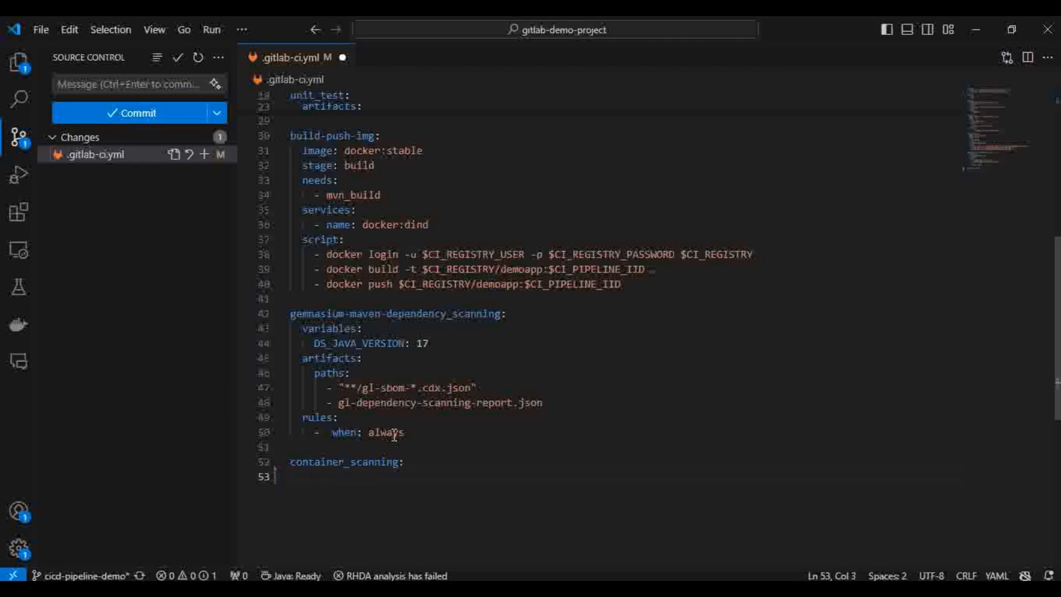
Add a before_script: section to the container_scanning job with the entry - export CS_IMAGE="".
type("before_script:")
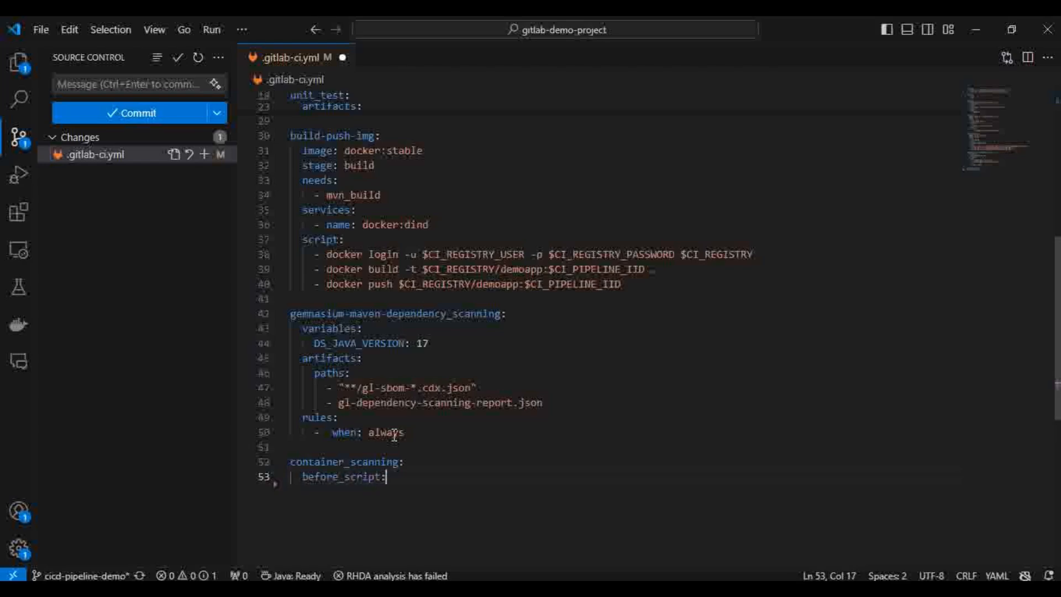
key("Return")
type("- export CS_IMAGE")
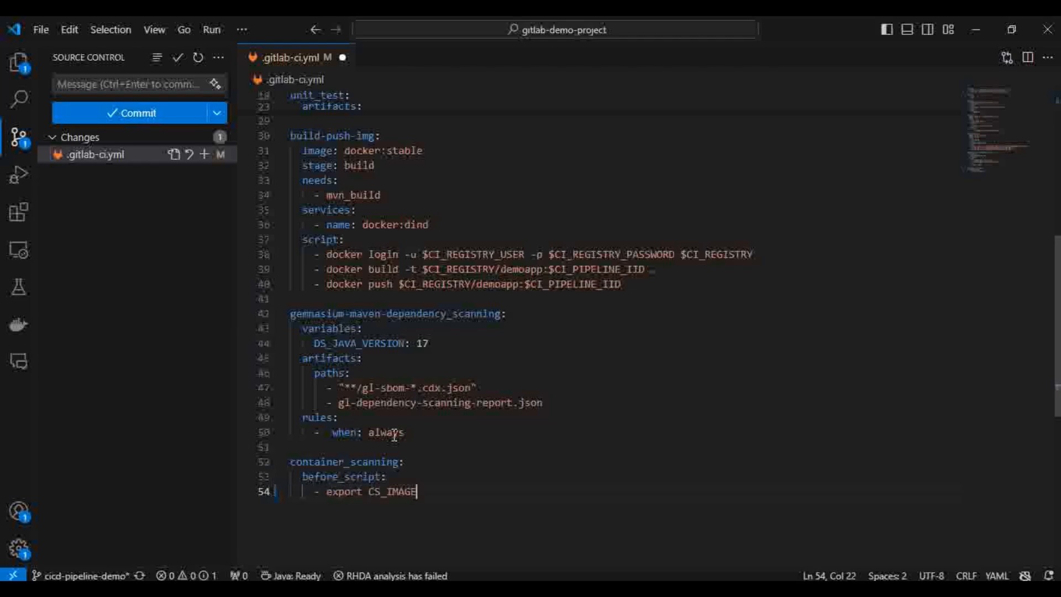
type("=\"")
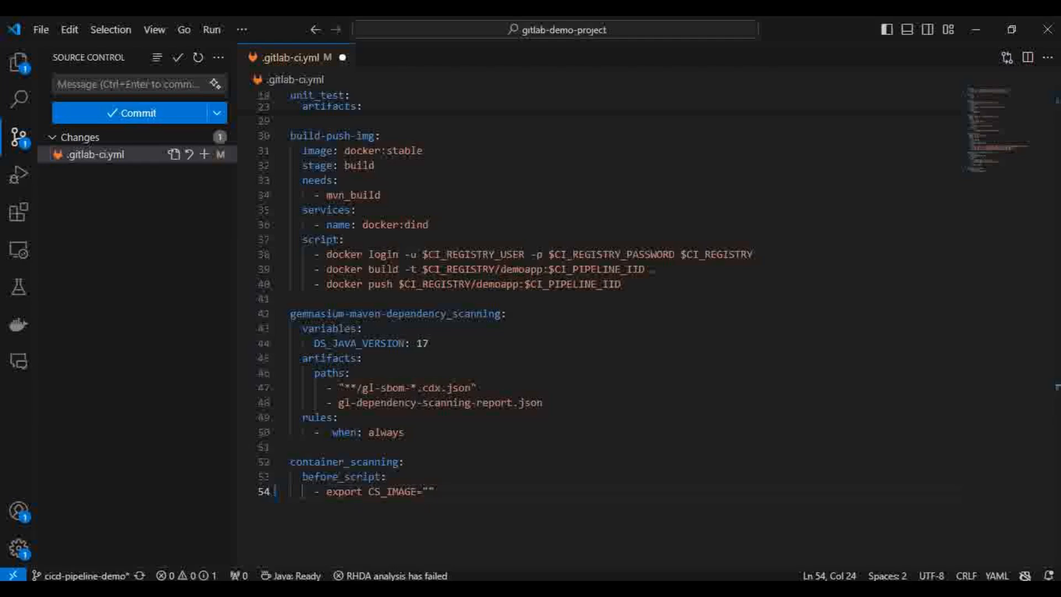
Switch to the browser and duplicate the GitLab-Demo-Project Pipelines page in a new tab.
left_click(435, 588)
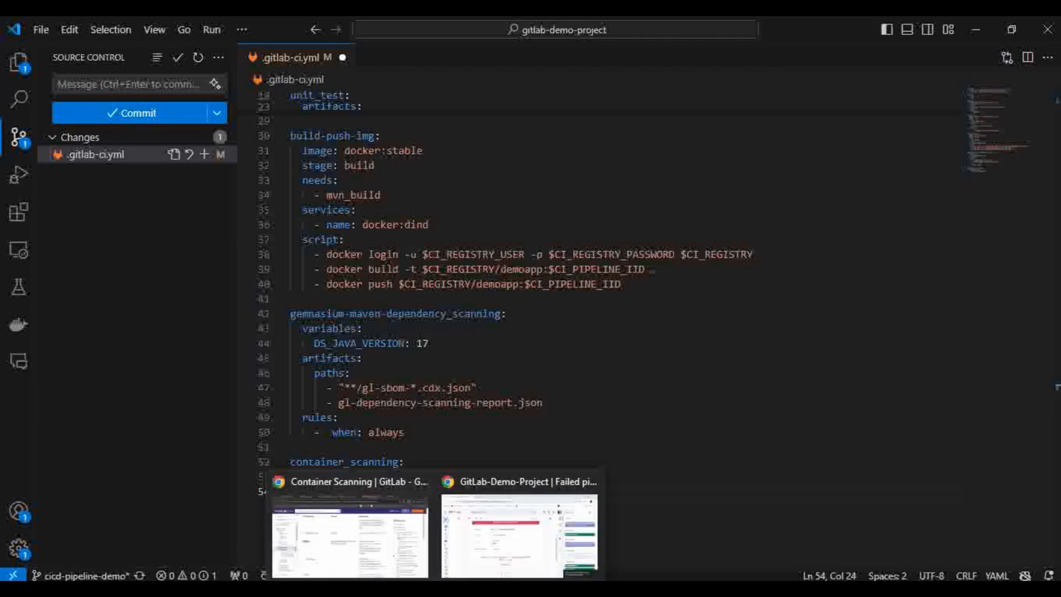
left_click(349, 531)
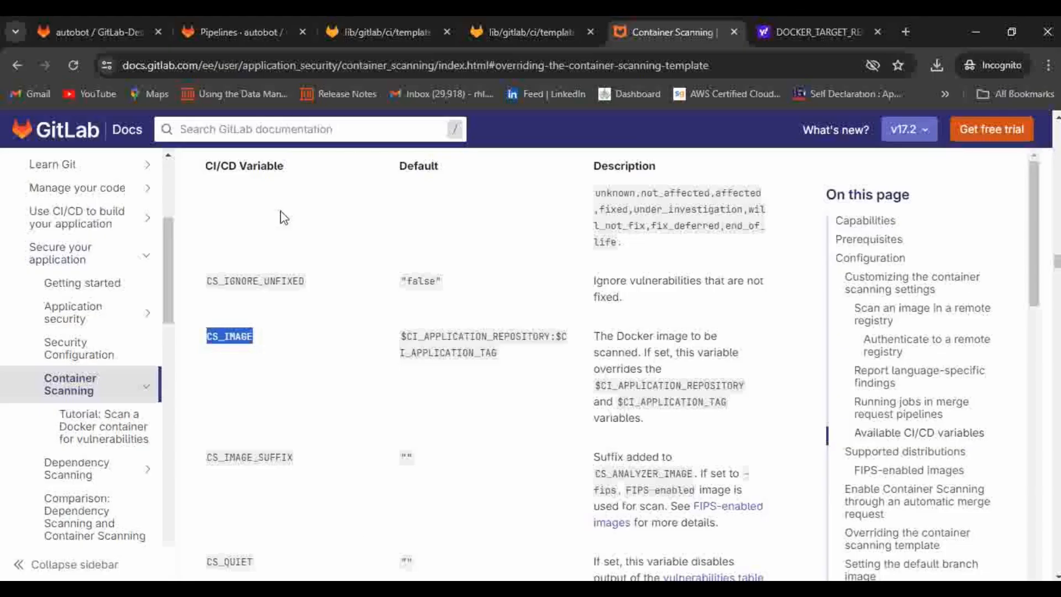
left_click(230, 32)
right_click(231, 33)
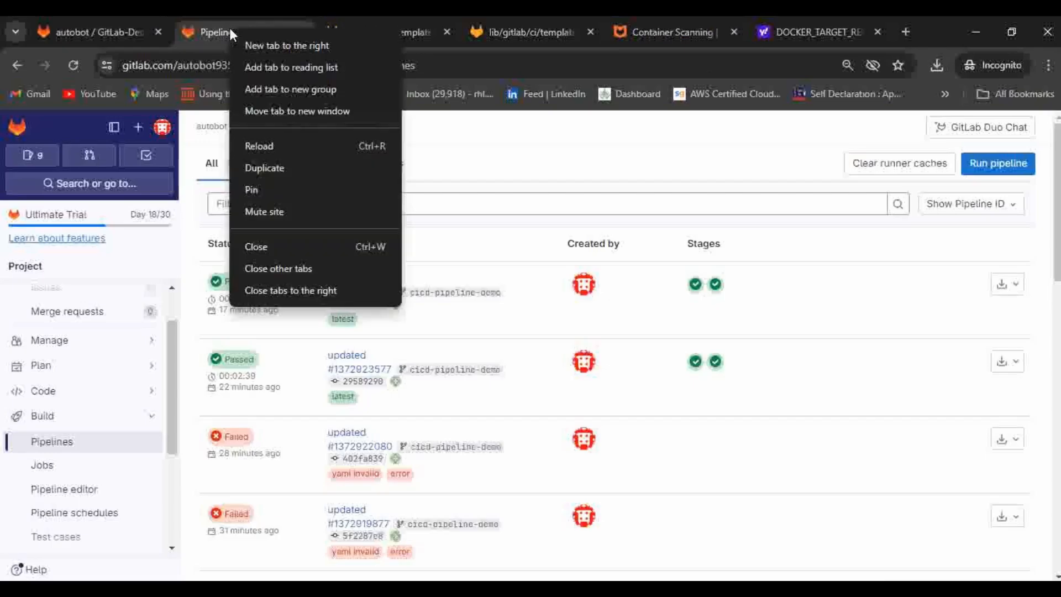
left_click(296, 181)
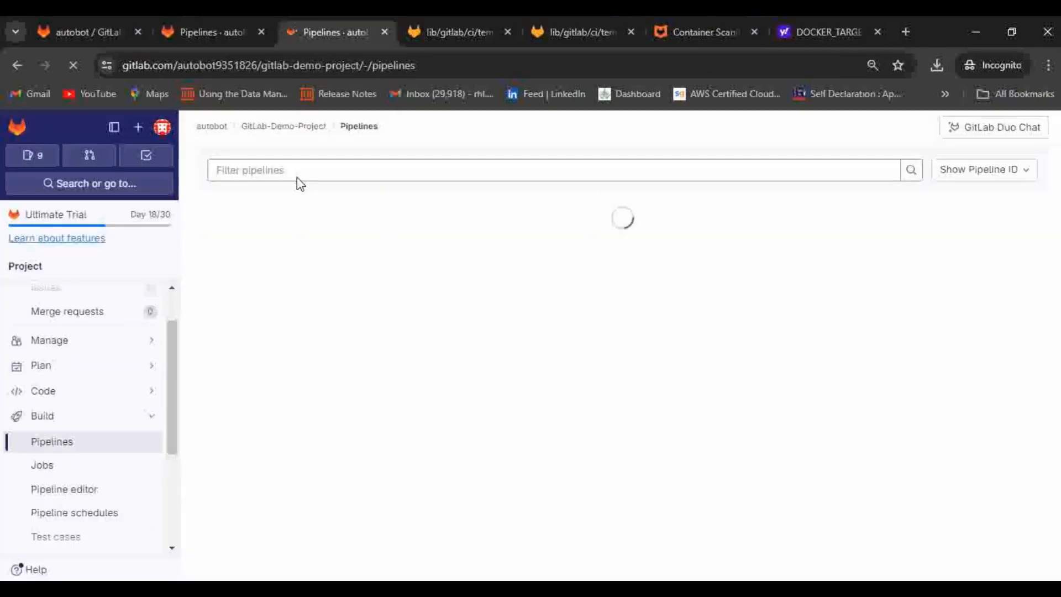
Open the demoapp repository in the project's Container Registry and copy the image path of tag 74.
mouse_move(106, 374)
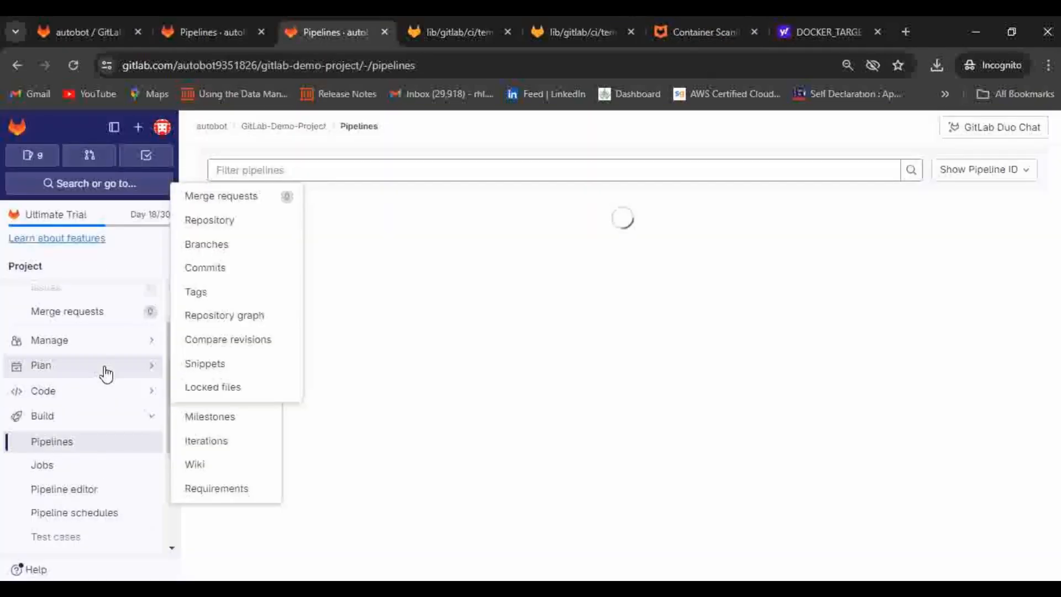
left_click(80, 423)
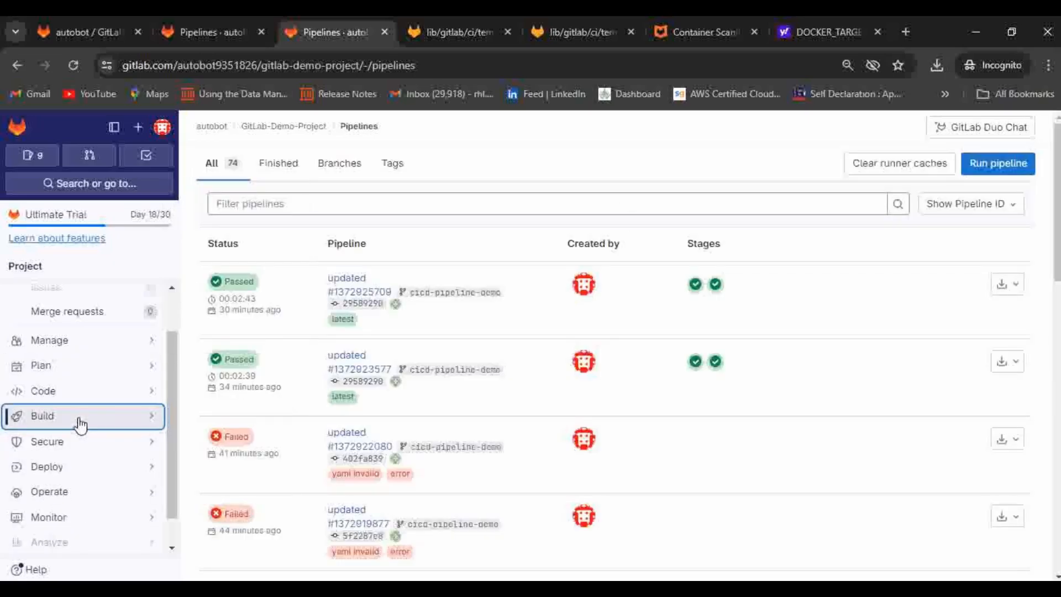
scroll(80, 423, "down", 1)
mouse_move(62, 463)
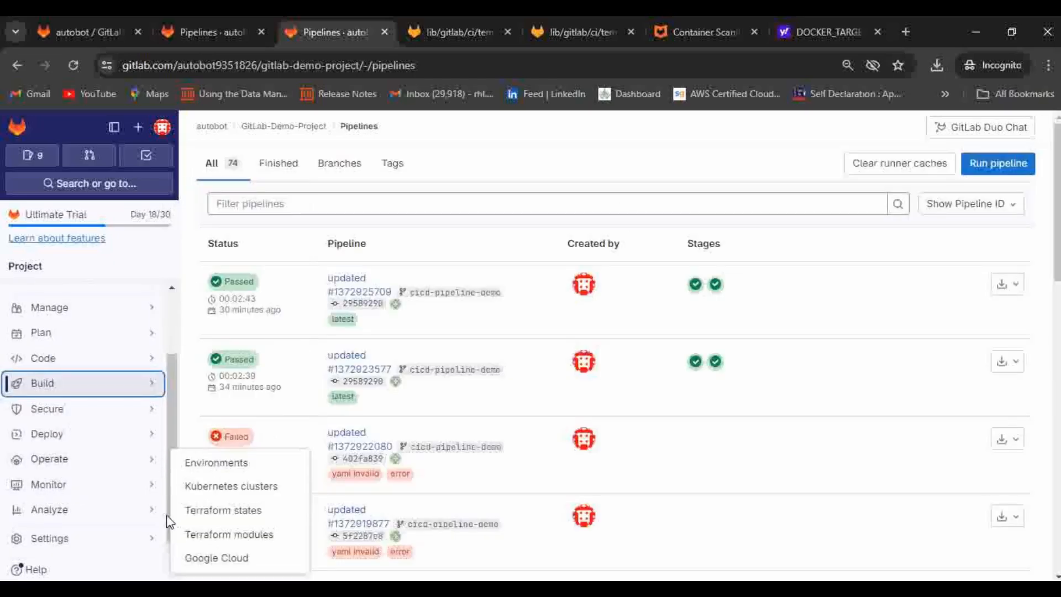
mouse_move(76, 439)
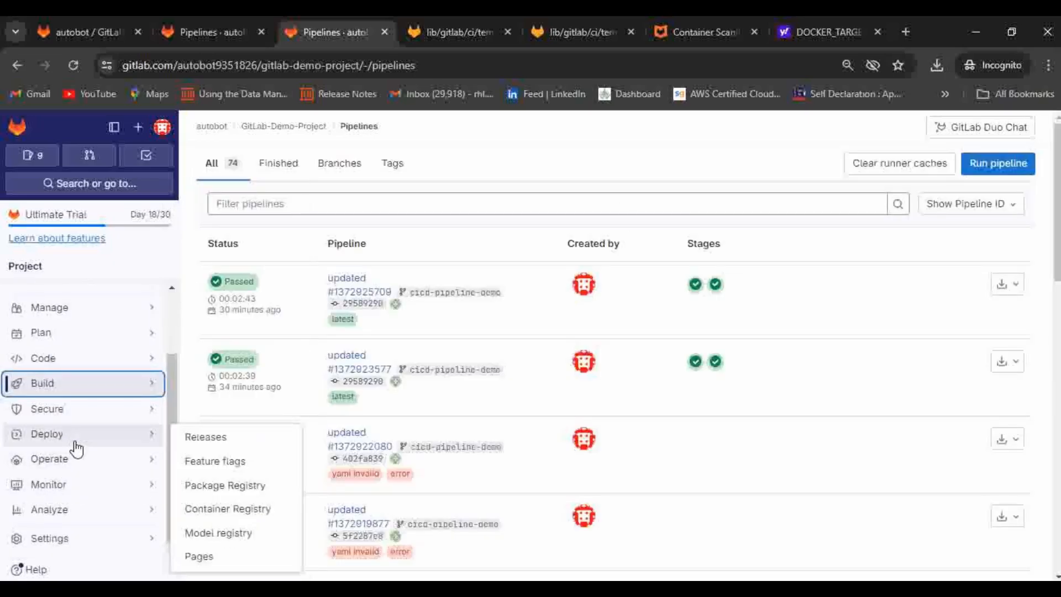
left_click(209, 511)
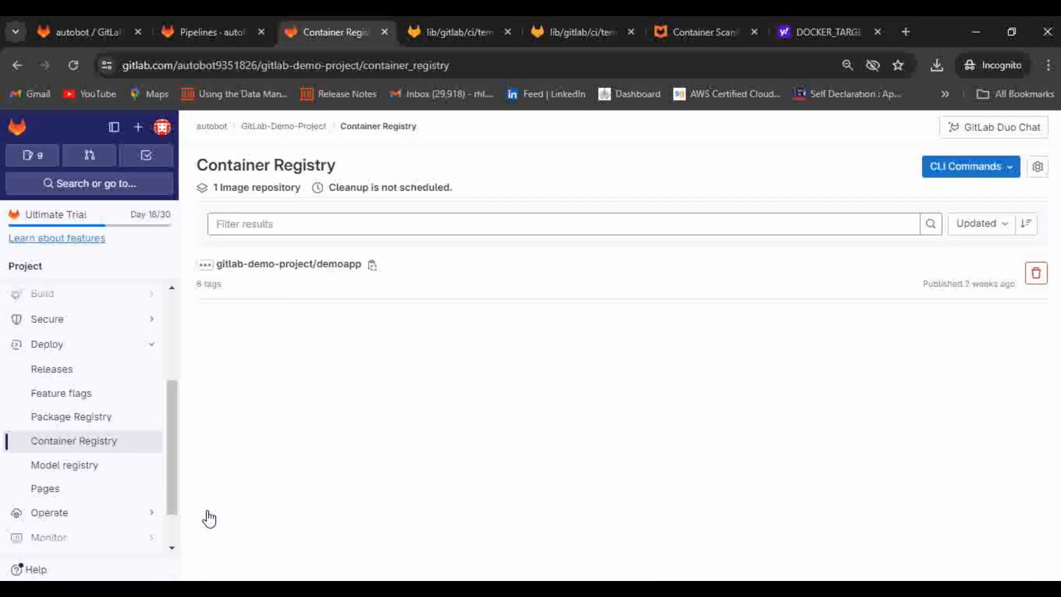
left_click(305, 265)
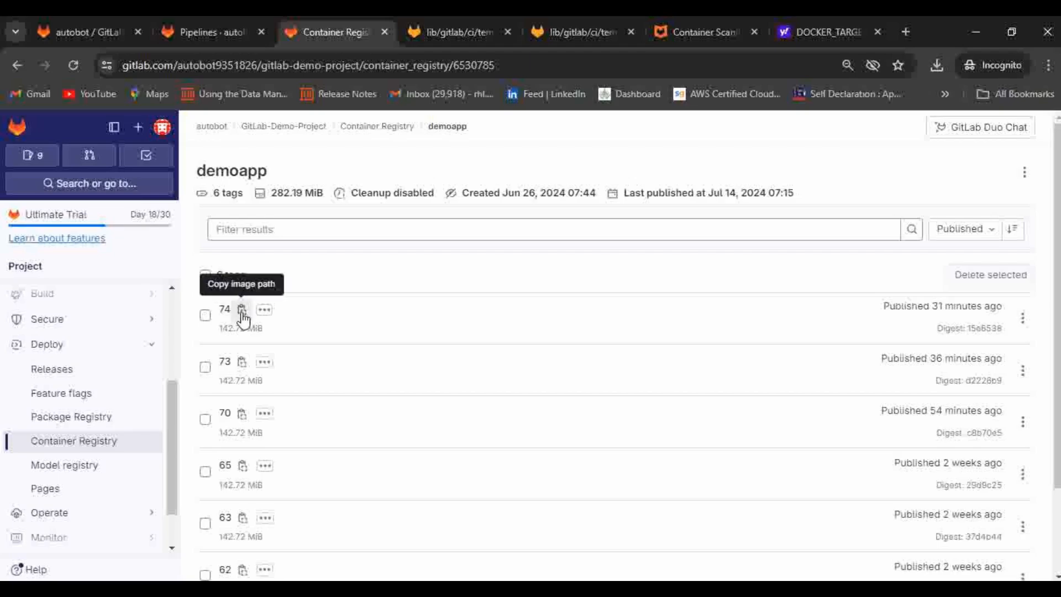
left_click(241, 309)
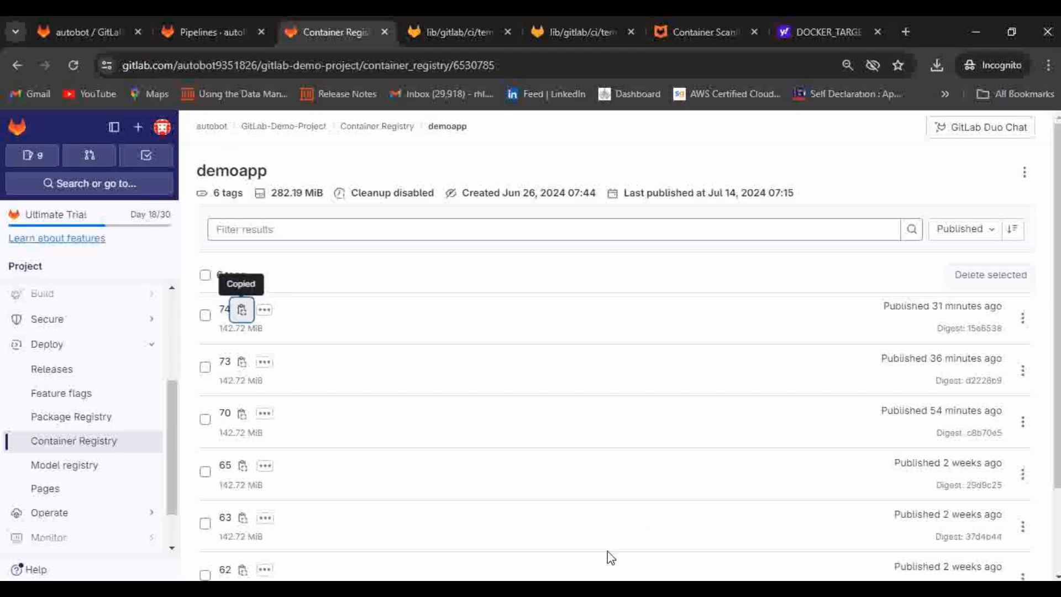
Switch to Notepad++ and paste the copied demoapp image path two lines below the existing registry path.
left_click(512, 594)
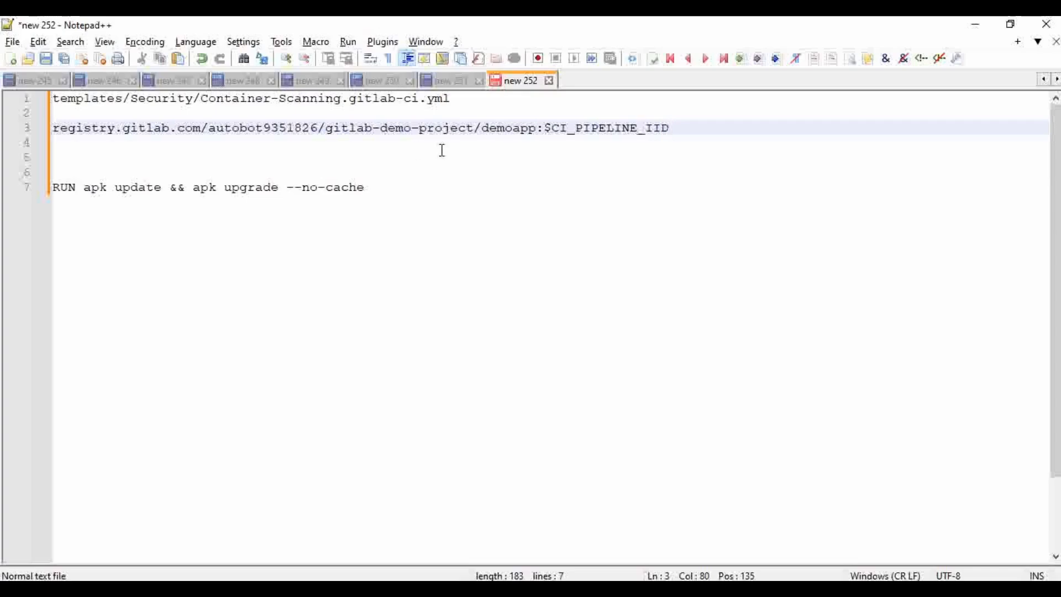
key("Return")
key("Return")
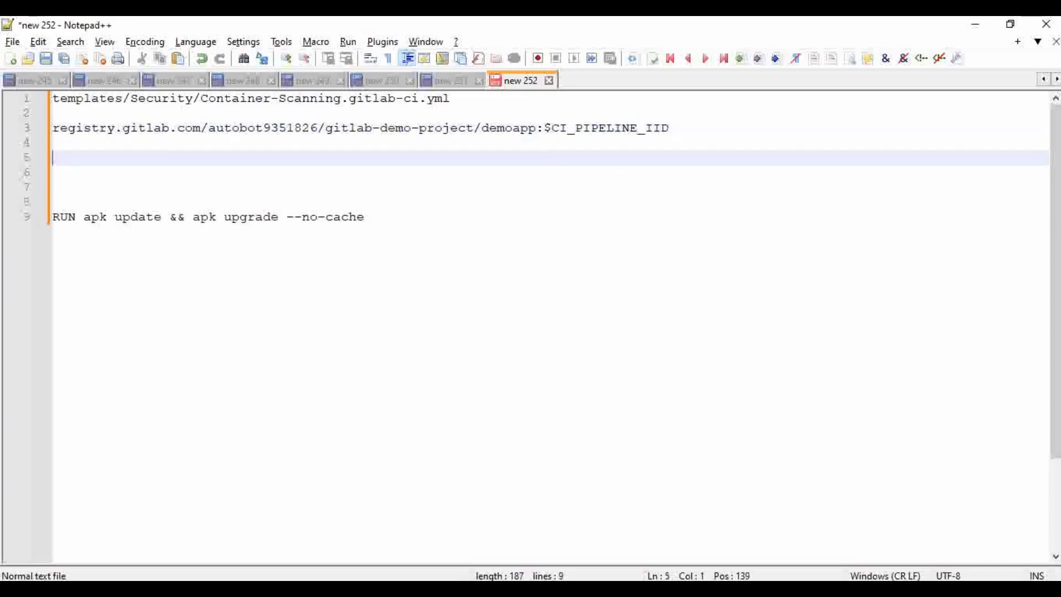
key("ctrl+v")
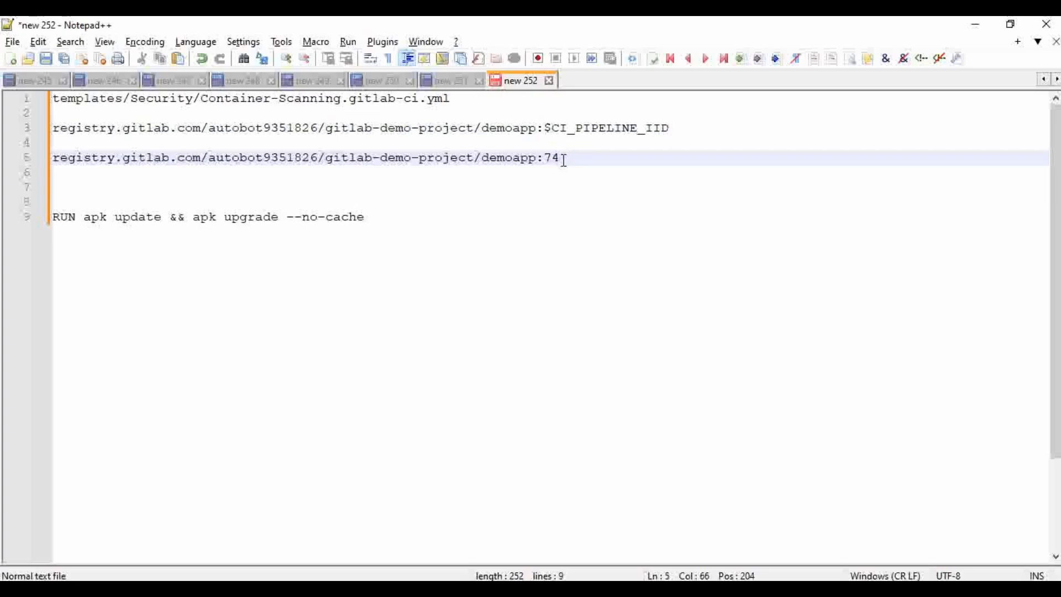
Replace tag 74 in the pasted image path with $CI_PIPELINE_IID, copied from the docker build line of gitlab-demo-project's .gitlab-ci.yml in VS Code.
left_click_drag(560, 160, 544, 159)
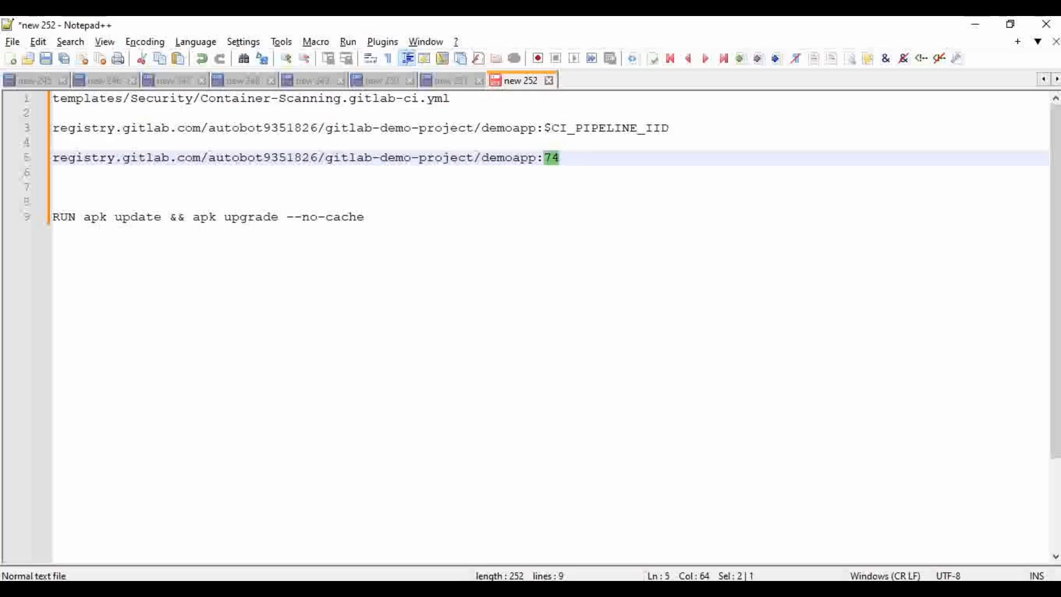
mouse_move(474, 588)
left_click(489, 543)
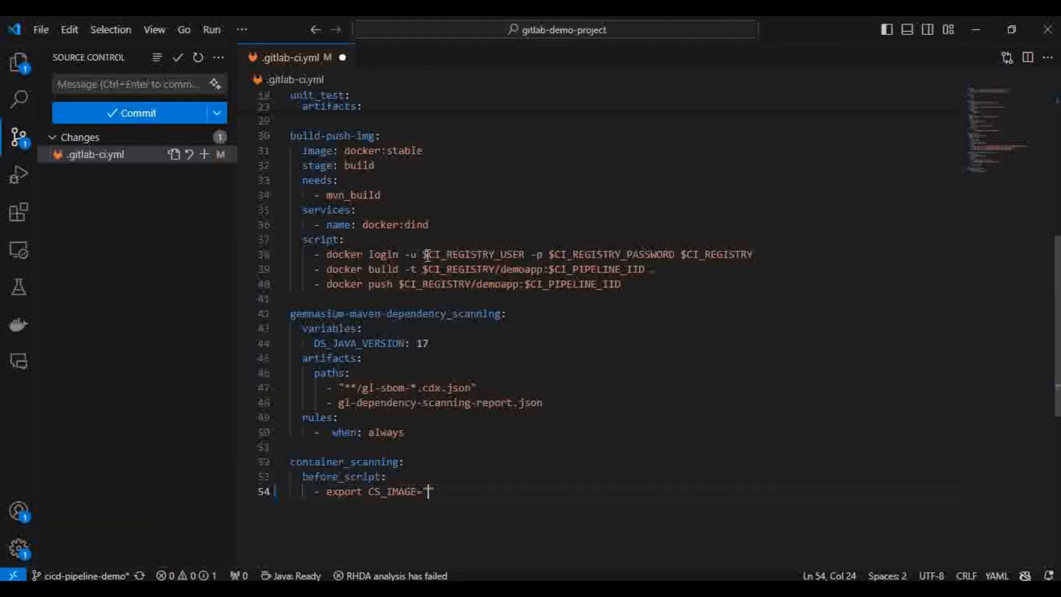
scroll(427, 255, "up", 4)
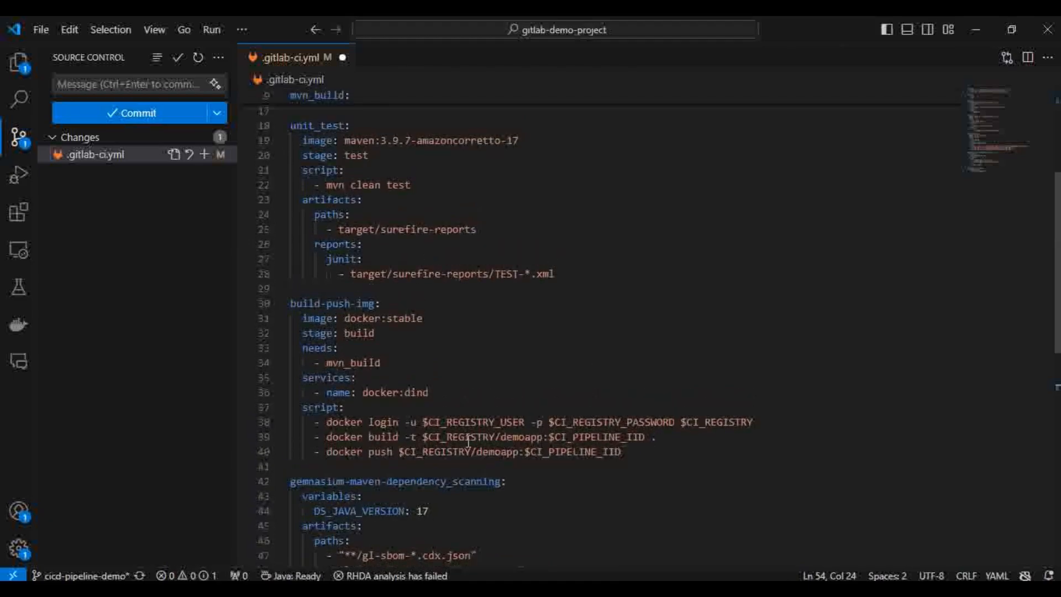
left_click_drag(550, 437, 648, 437)
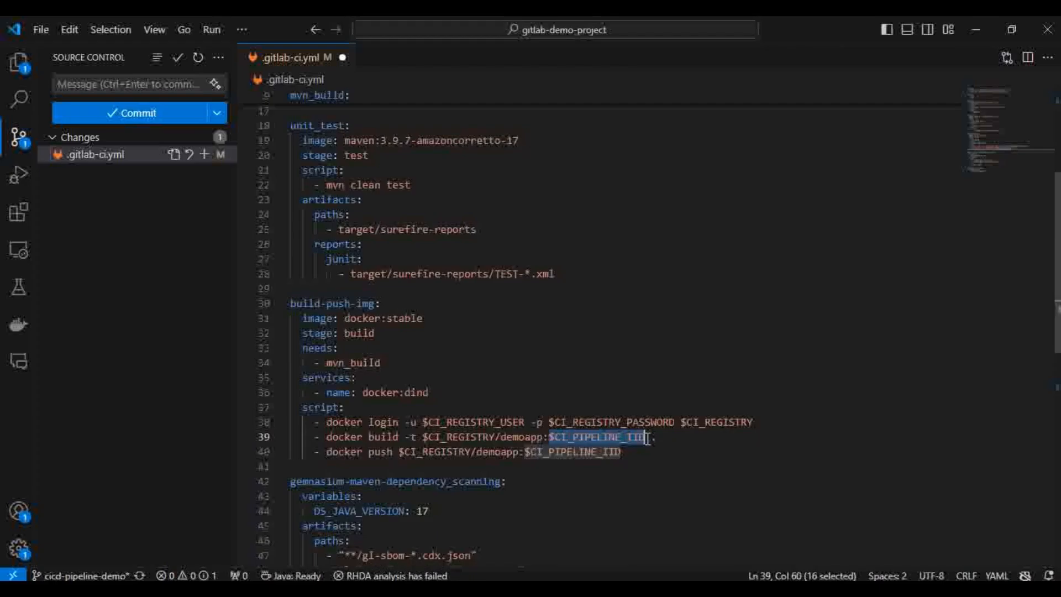
key("alt+Tab")
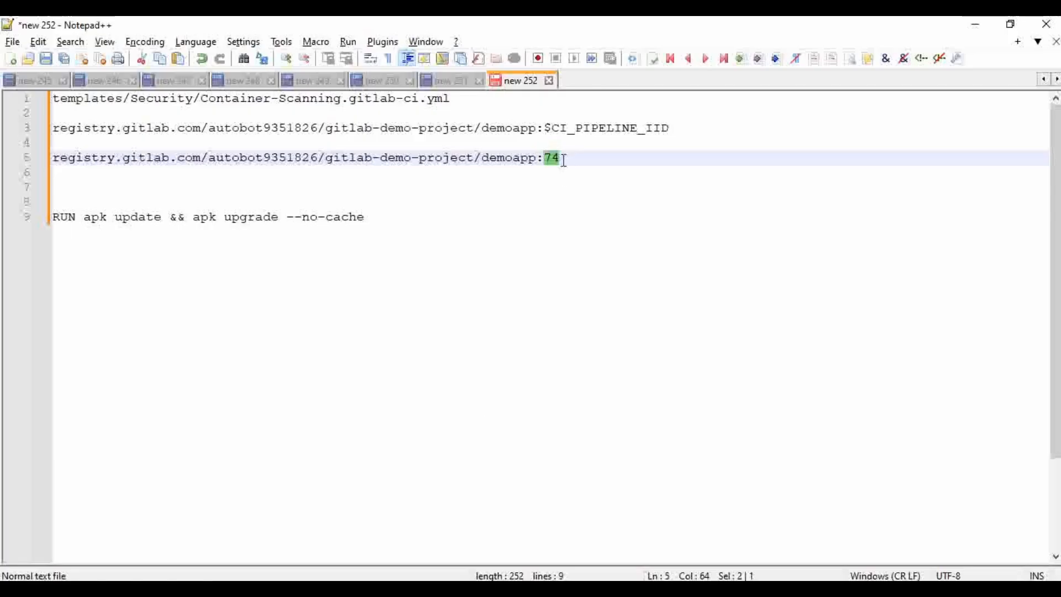
key("BackSpace")
key("ctrl+v")
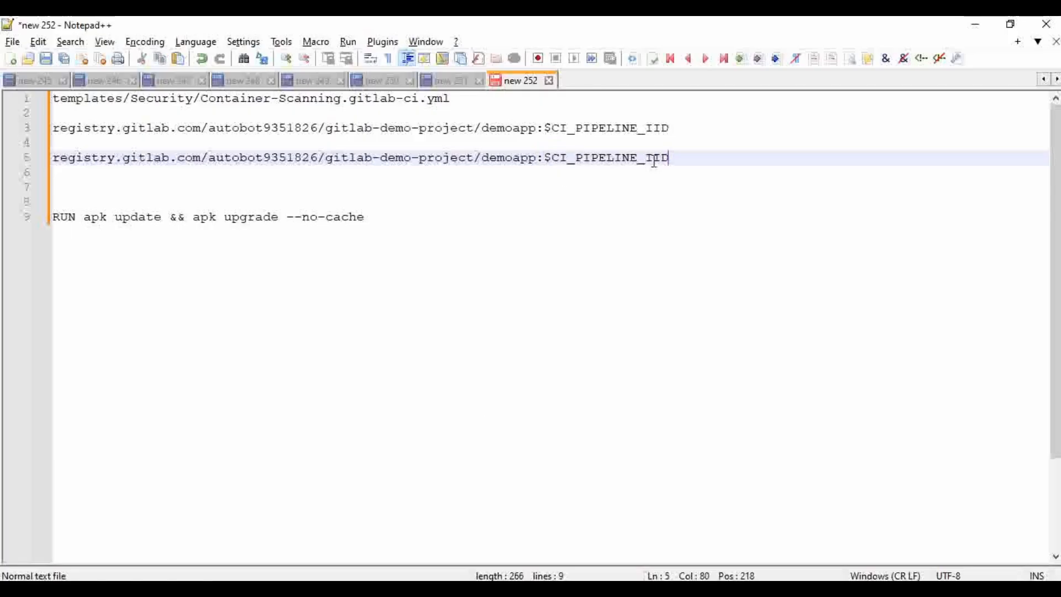
Copy the edited image path from Notepad++ into the CS_IMAGE quotes of container_scanning in VS Code's .gitlab-ci.yml and save the file.
left_click_drag(668, 157, 32, 167)
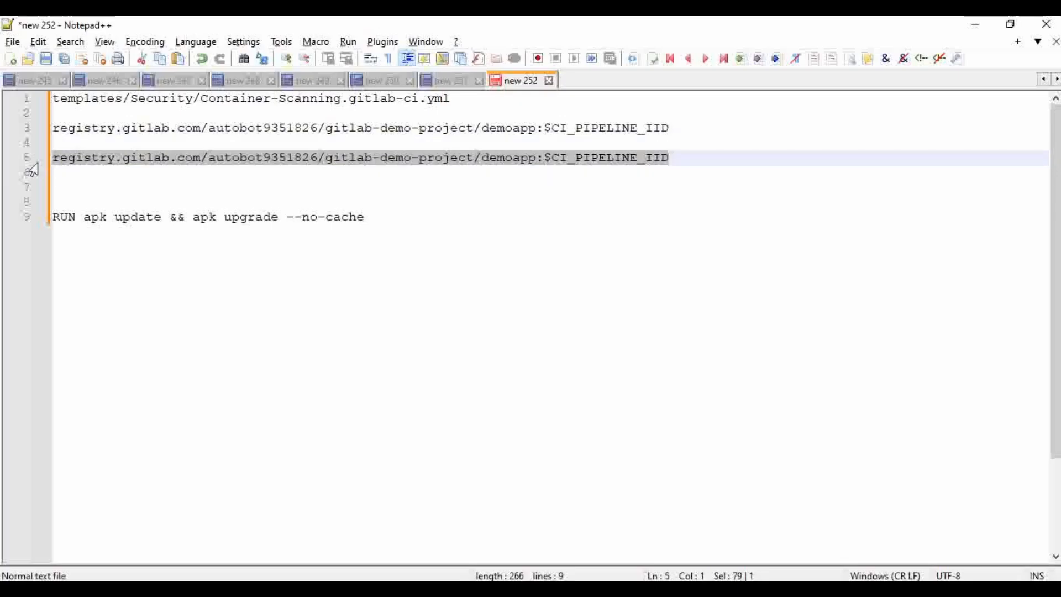
mouse_move(472, 588)
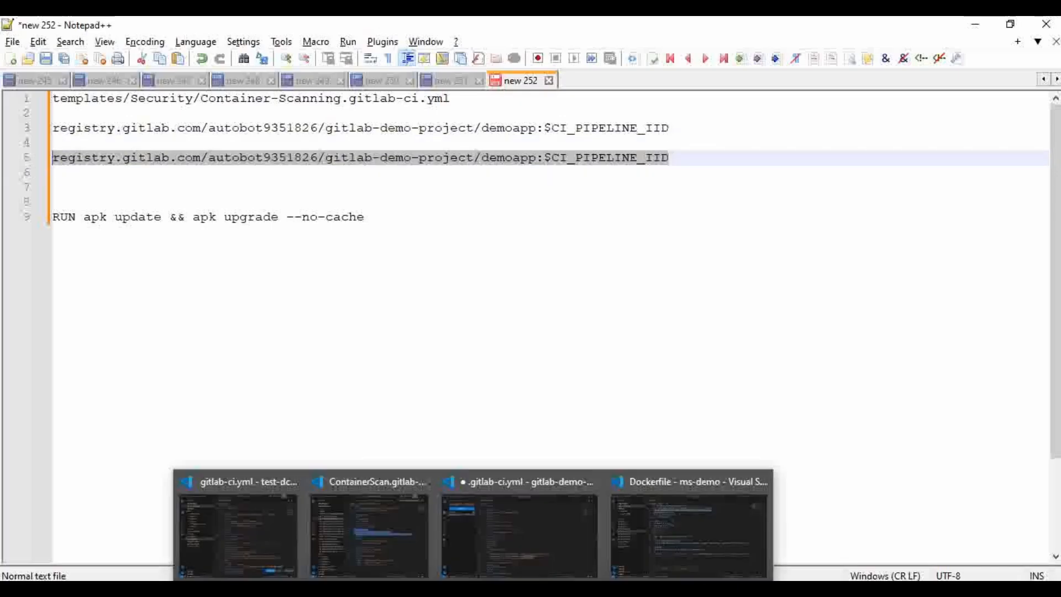
left_click(492, 521)
scroll(495, 403, "down", 5)
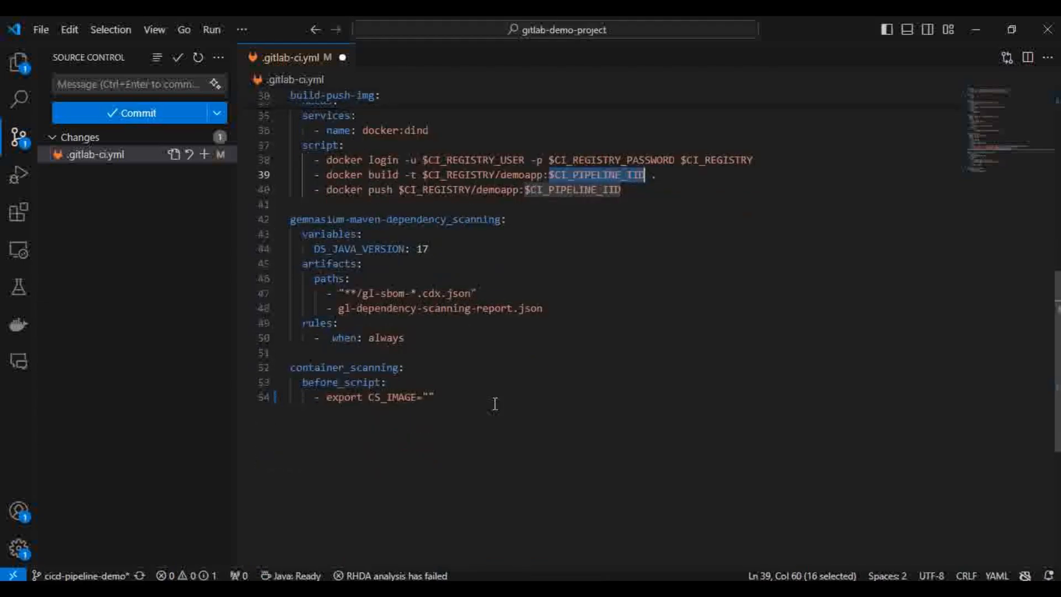
left_click(430, 396)
key("ctrl+v")
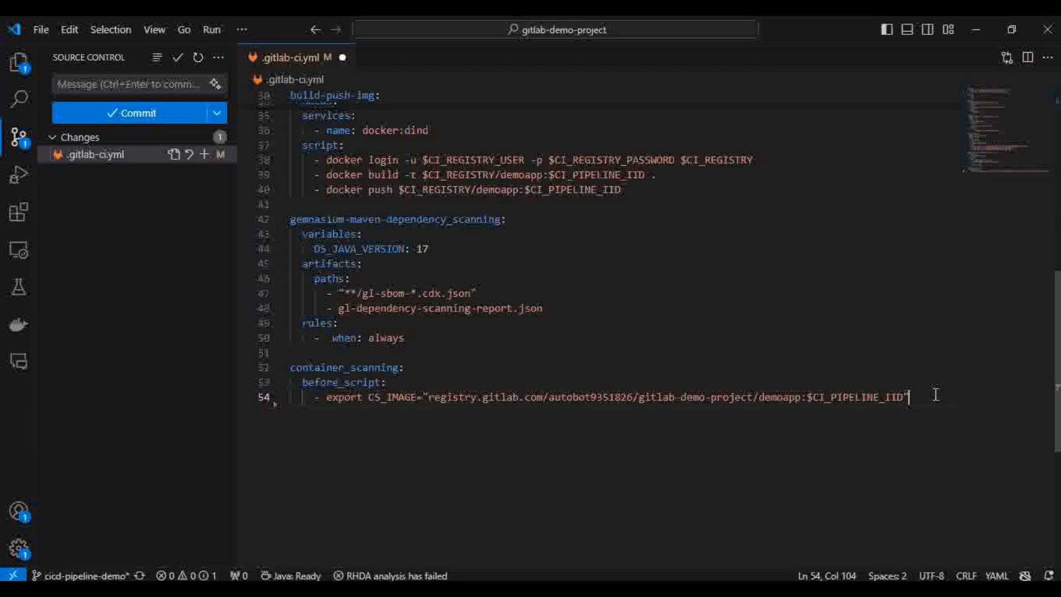
key("ctrl+s")
key("Return")
type("artifa")
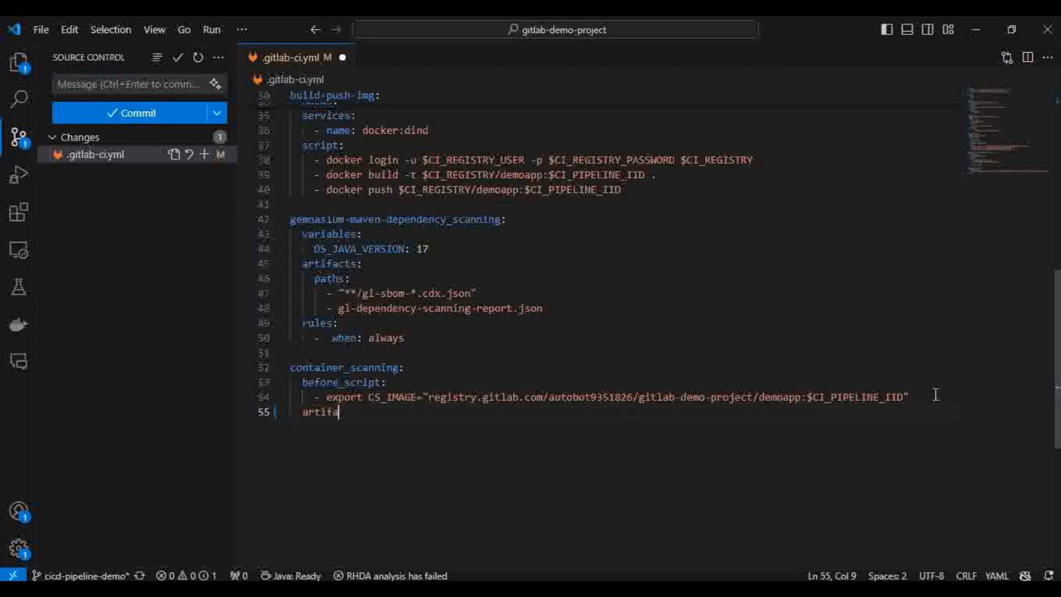
key("BackSpace")
key("BackSpace")
key("BackSpace")
key("BackSpace")
key("BackSpace")
key("BackSpace")
key("BackSpace")
key("BackSpace")
Save .gitlab-ci.yml with an empty line under the CS_IMAGE export, and copy the job name build-push-img.
key("Return")
key("ctrl+s")
scroll(629, 287, "up", 6)
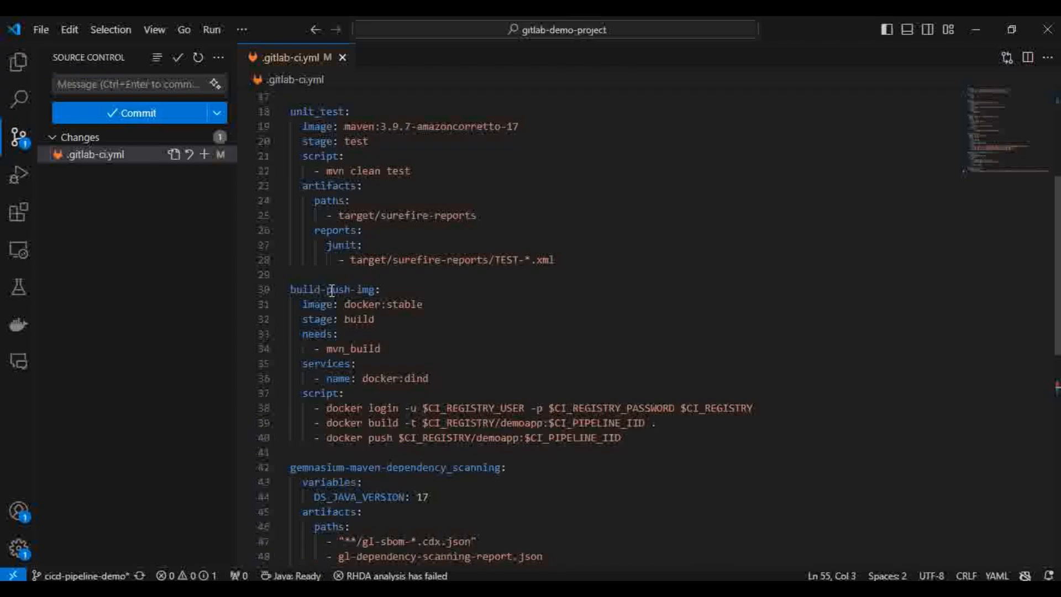
double_click(331, 290)
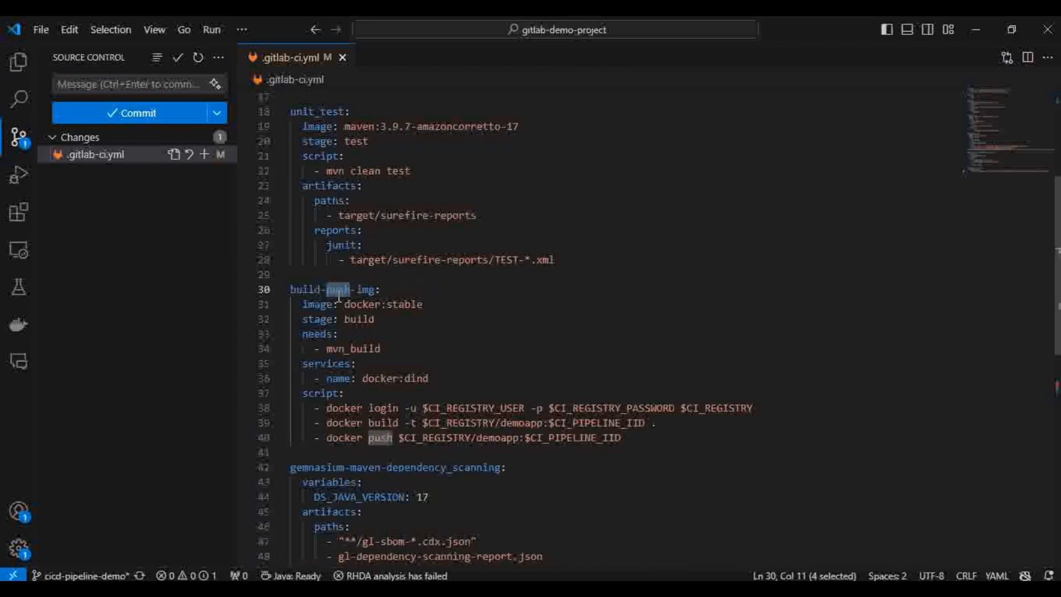
left_click(378, 291)
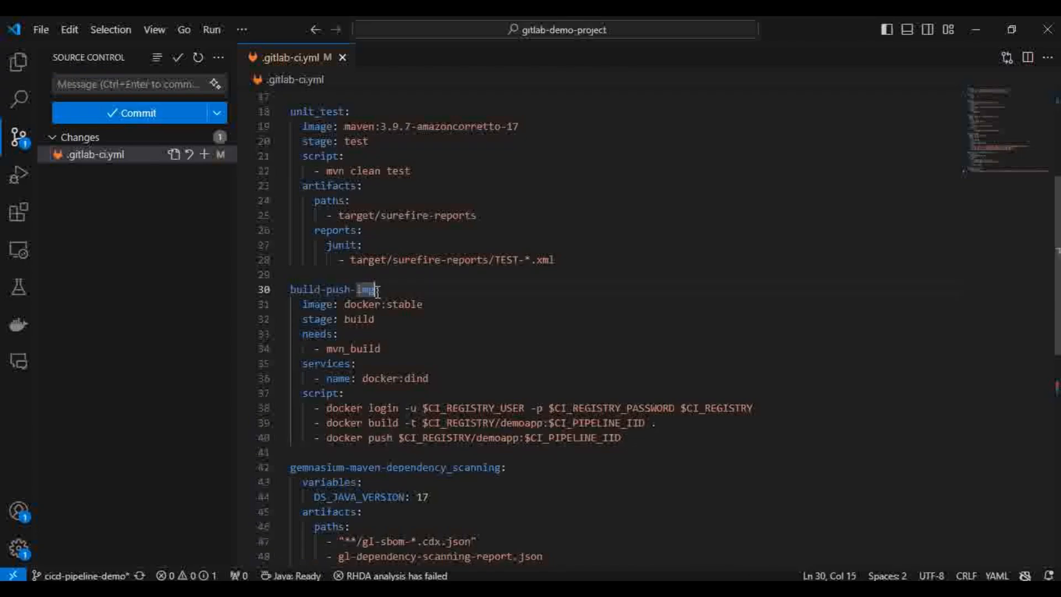
left_click_drag(377, 291, 288, 290)
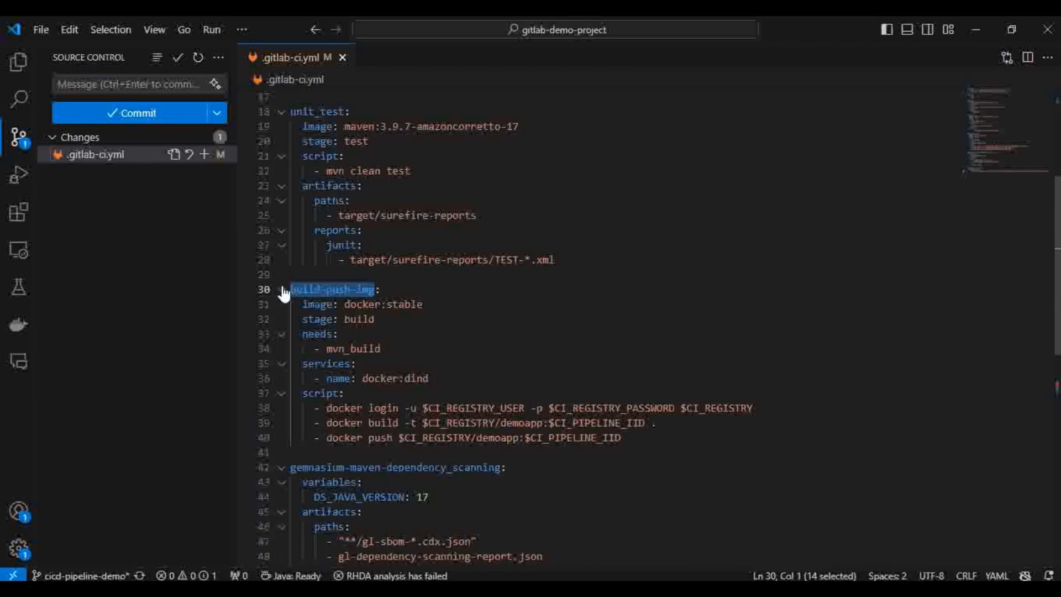
Add a needs: section with the entry - build-push-img to the container_scanning job and save the file.
scroll(430, 430, "down", 3)
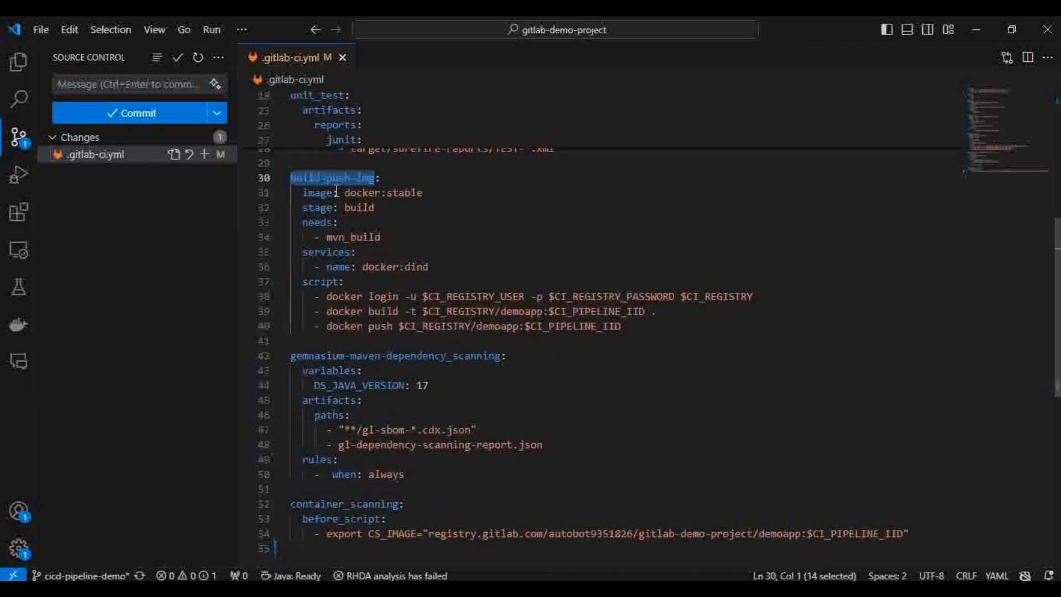
scroll(370, 409, "down", 2)
left_click(313, 470)
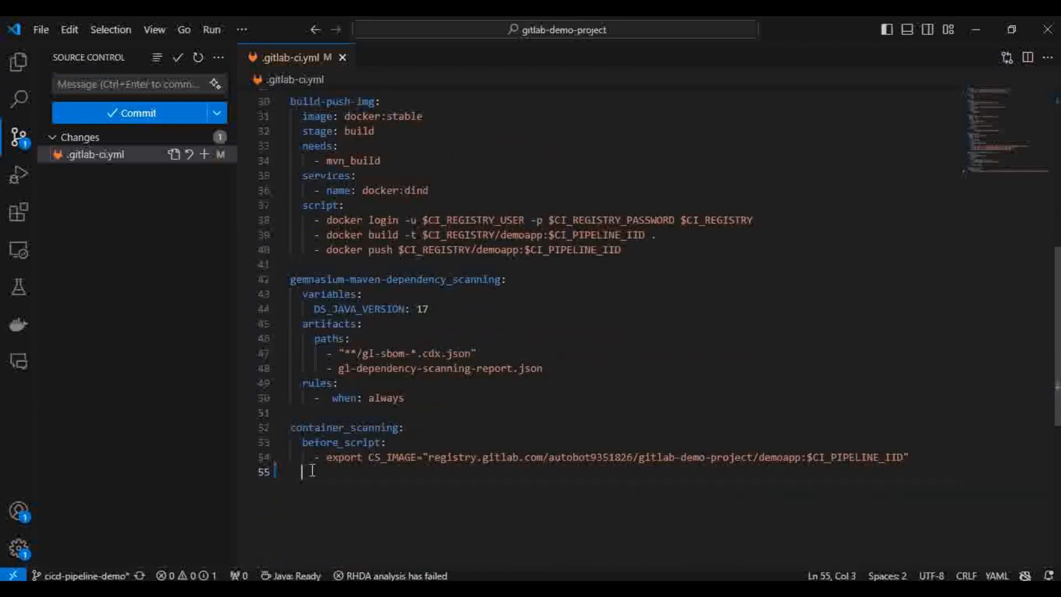
type("needs:")
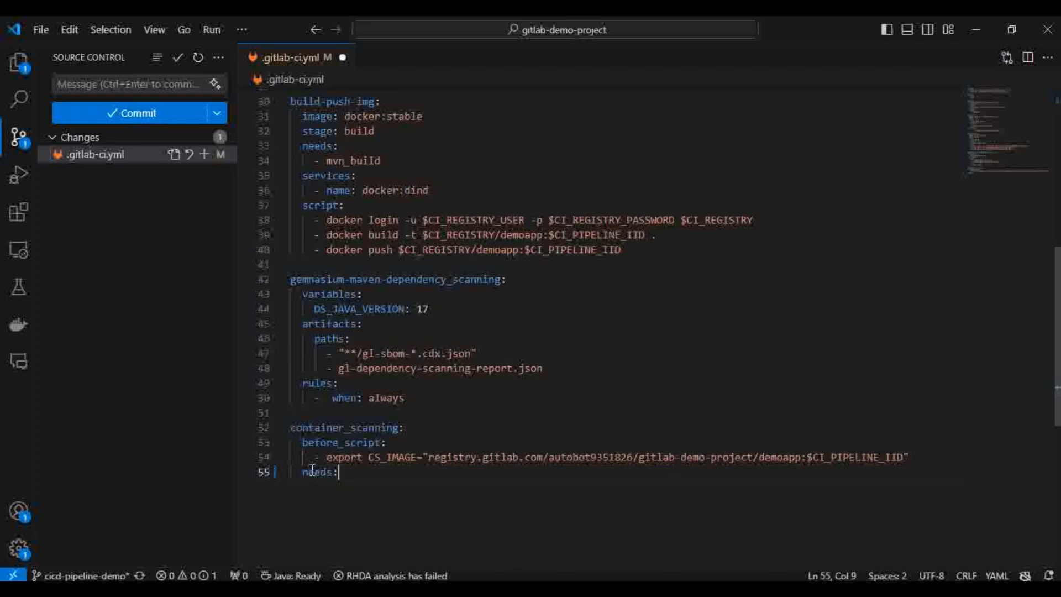
key("Return")
type("-")
key("ctrl+v")
key("ctrl+s")
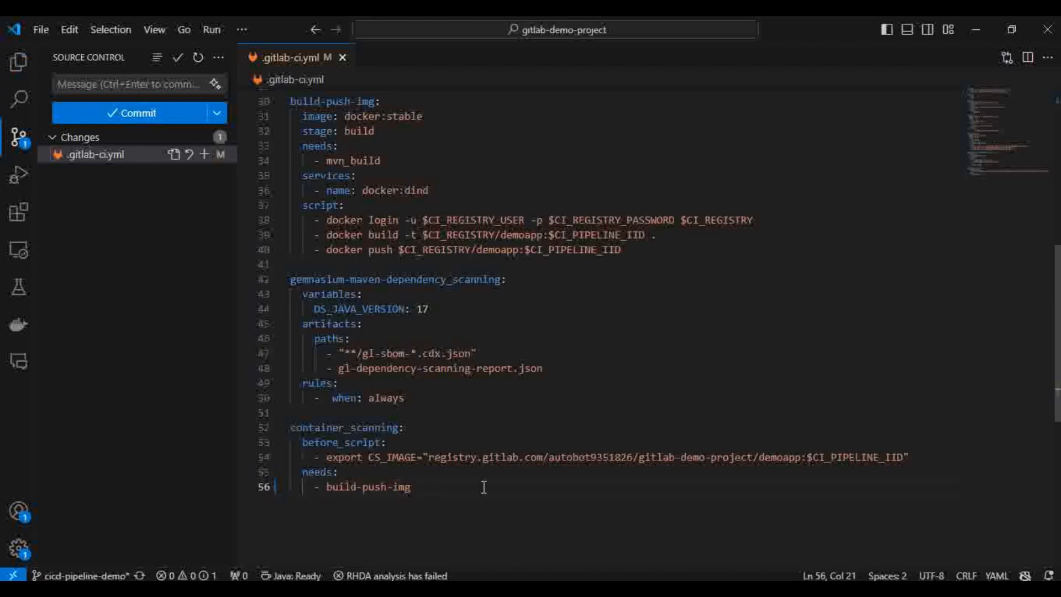
Commit the .gitlab-ci.yml change with the message "added the container scanning".
left_click(157, 78)
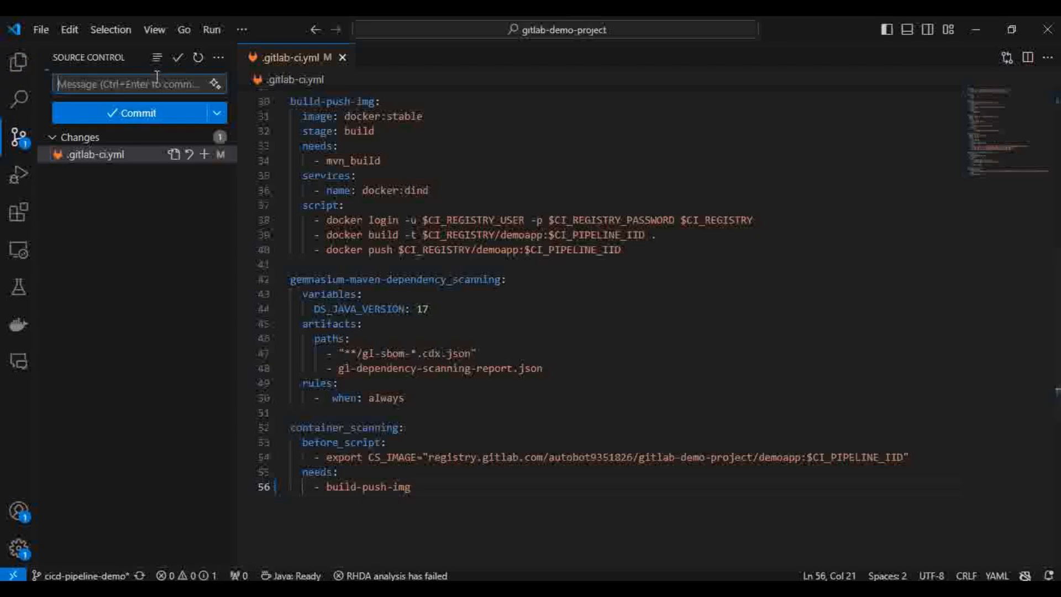
type("added the ")
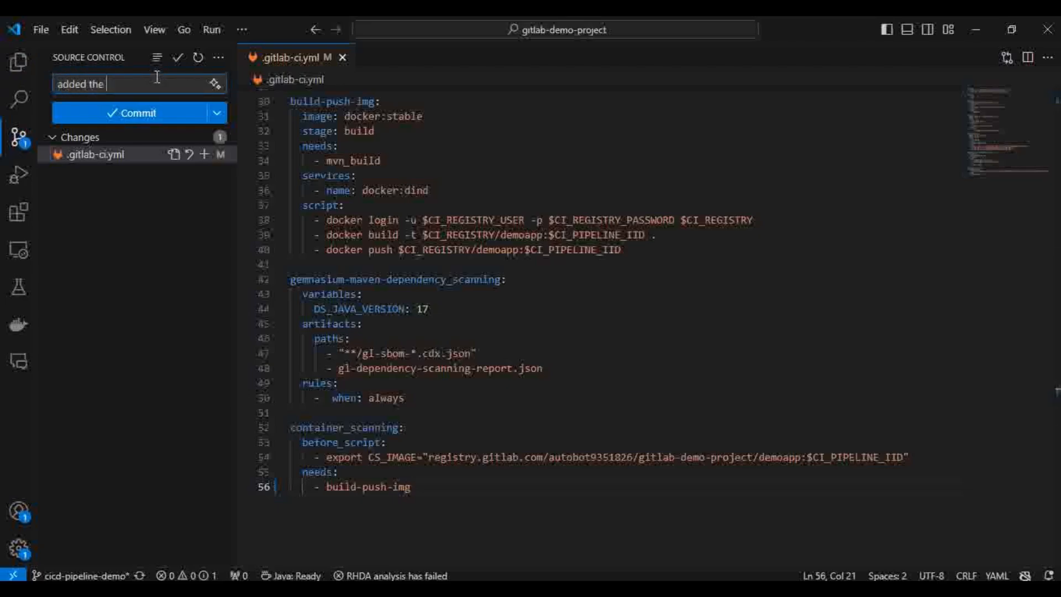
type("xon")
type("tain")
key("BackSpace")
key("BackSpace")
key("BackSpace")
key("BackSpace")
key("BackSpace")
key("BackSpace")
type("container scanning")
left_click(119, 135)
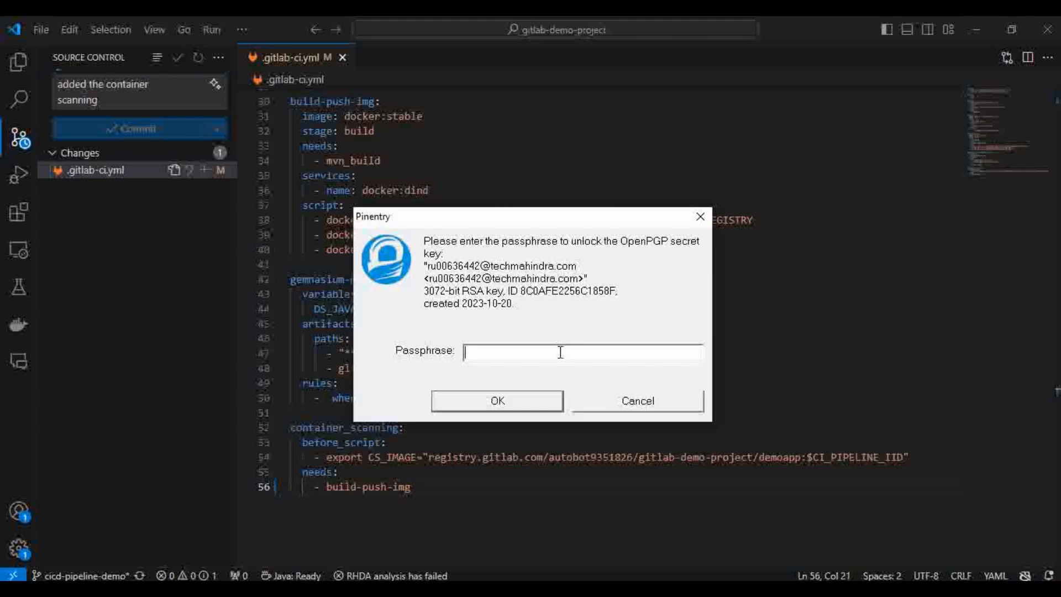
Unlock the OpenPGP signing key with its passphrase and sync the commit with origin/cicd-pipeline-demo.
type("************")
key("Return")
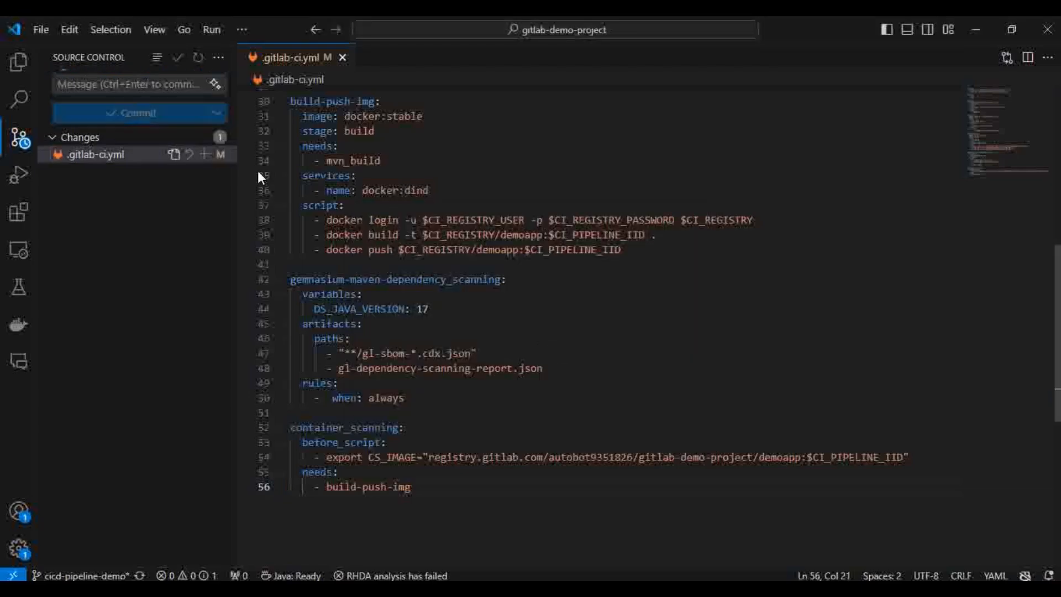
left_click(125, 108)
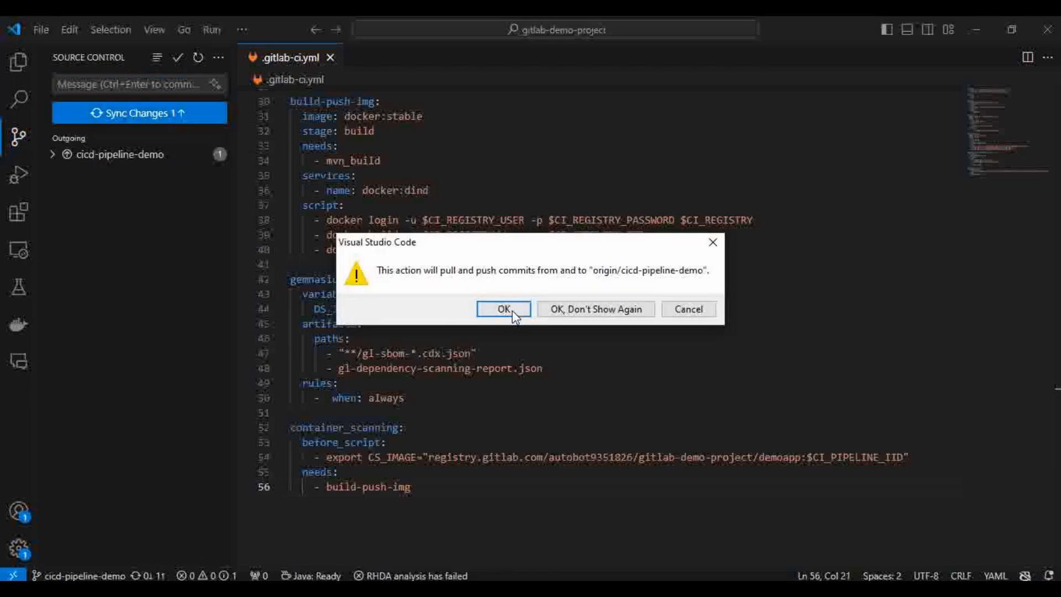
left_click(504, 309)
Switch to GitLab in Chrome and reload the project's Pipelines list to check for the new run.
mouse_move(435, 588)
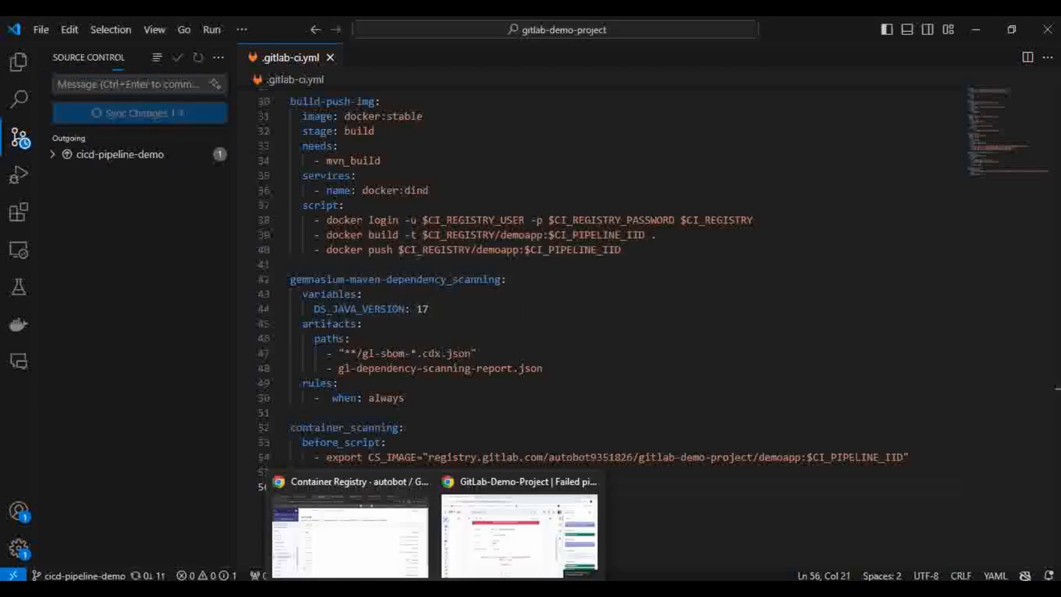
left_click(333, 488)
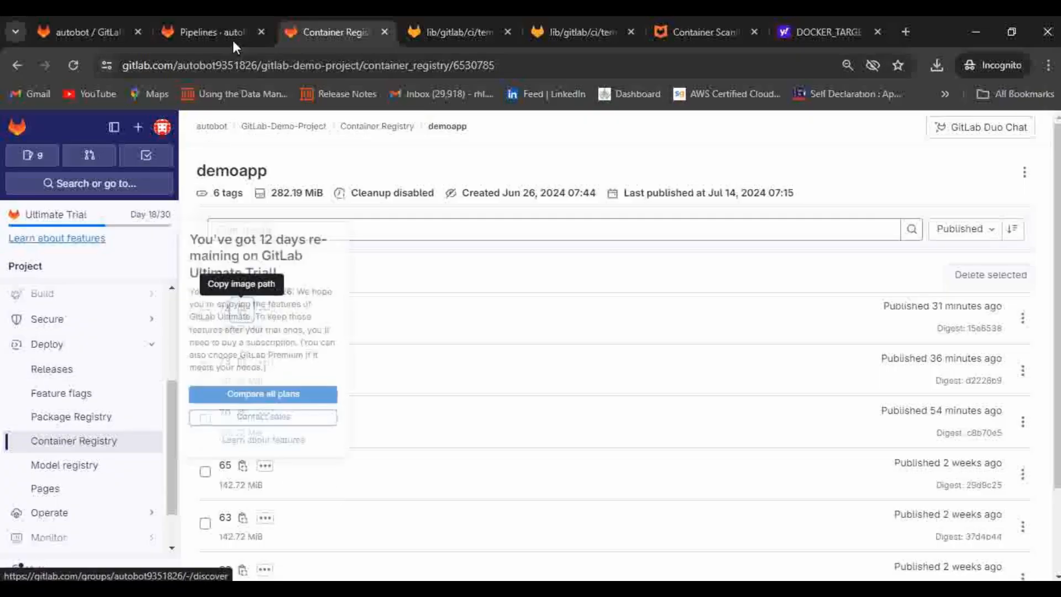
left_click(210, 31)
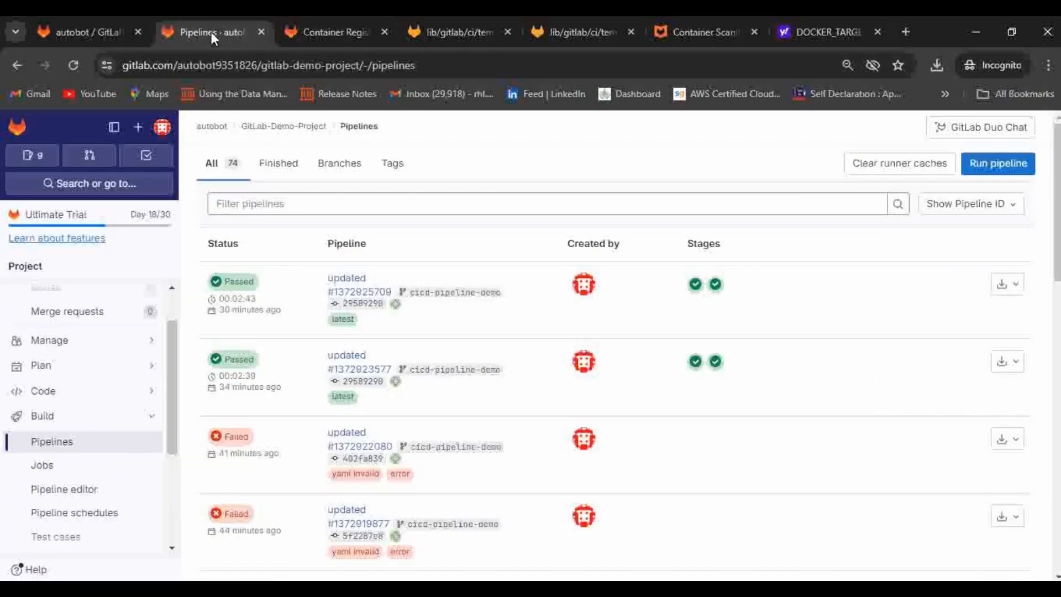
left_click(605, 67)
key("Return")
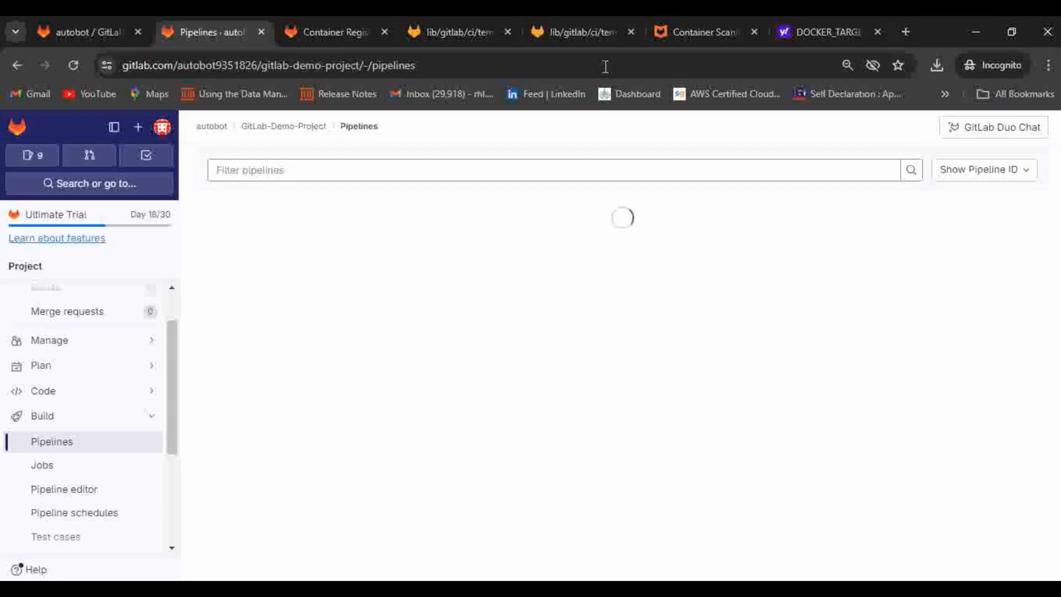
left_click(605, 66)
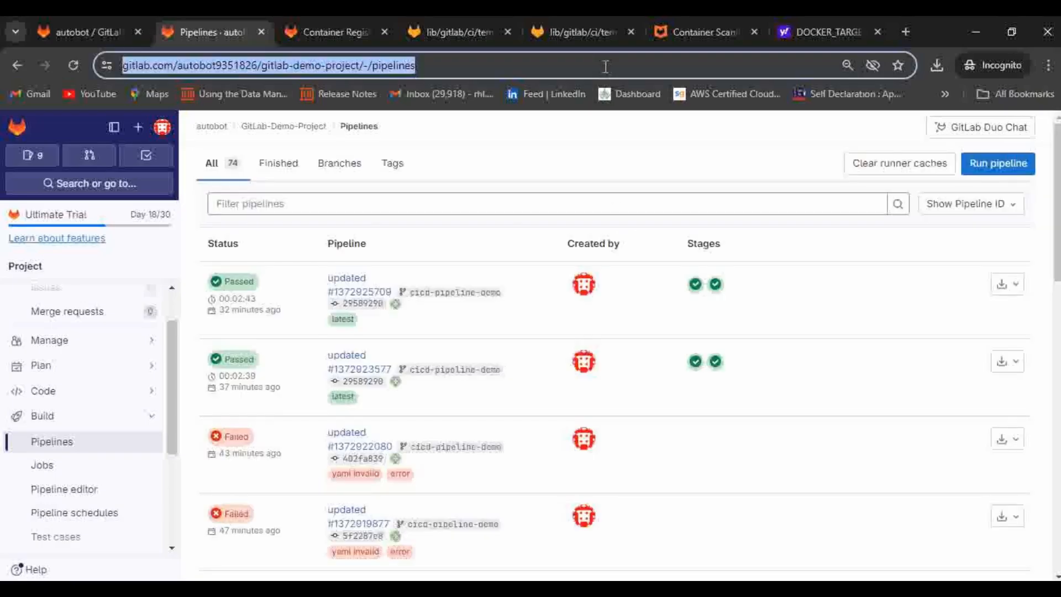
key("Return")
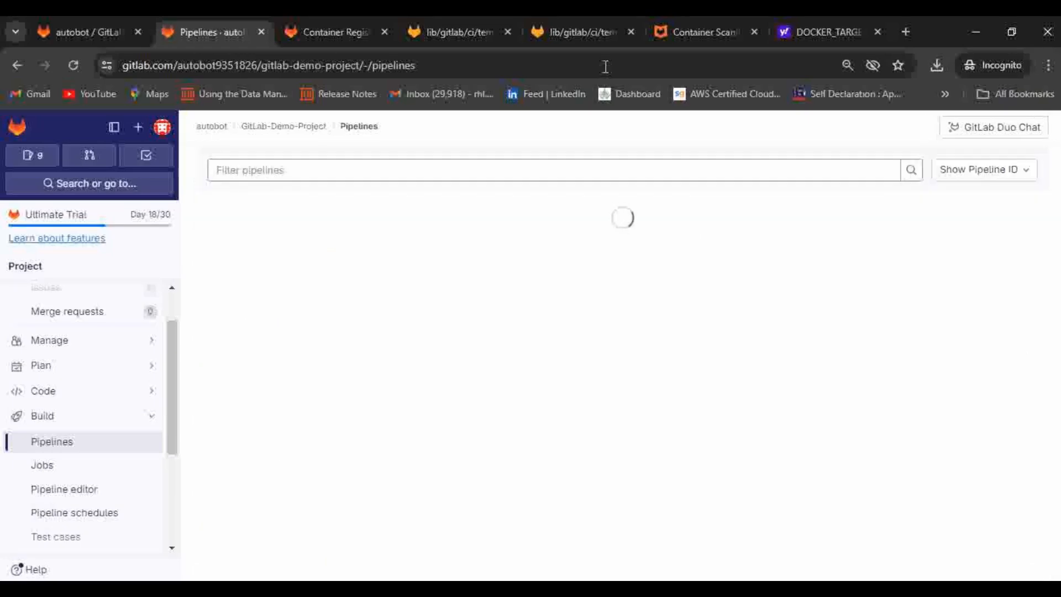
Switch to VS Code and check the sync status of the cicd-pipeline-demo branch.
key("alt+Tab")
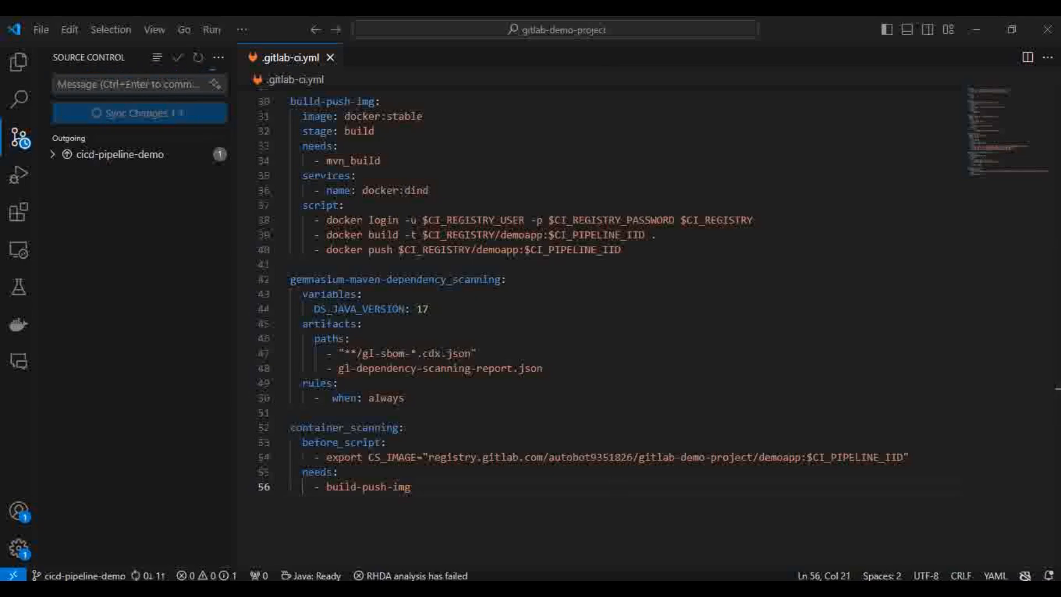
left_click(856, 592)
left_click(857, 593)
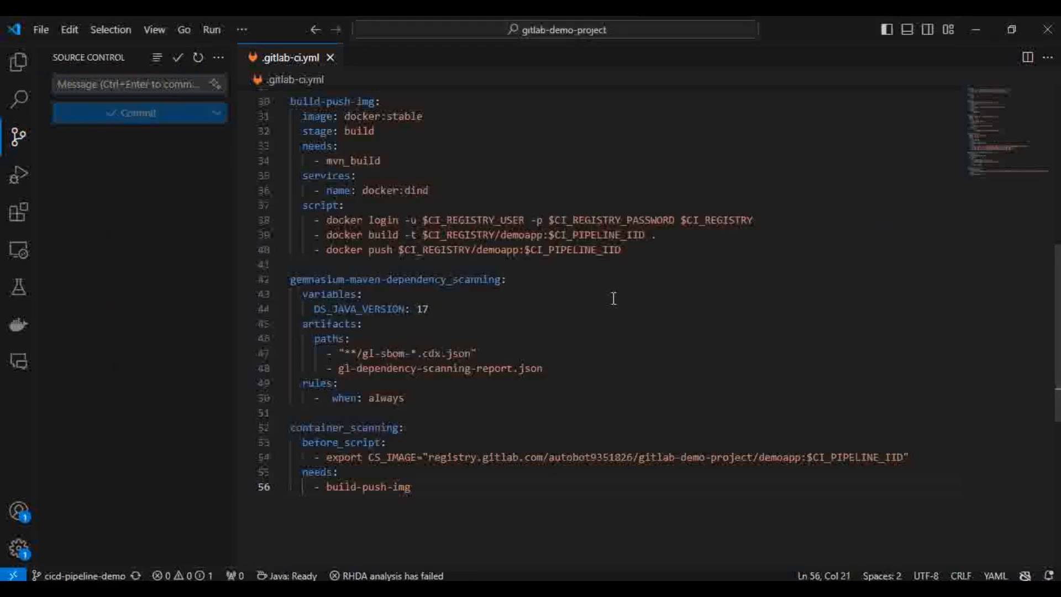
Switch back to Chrome and open the "added the container scanning" pipeline to examine its test stage jobs.
key("alt+Tab")
key("Tab")
key("alt+Tab")
key("Tab")
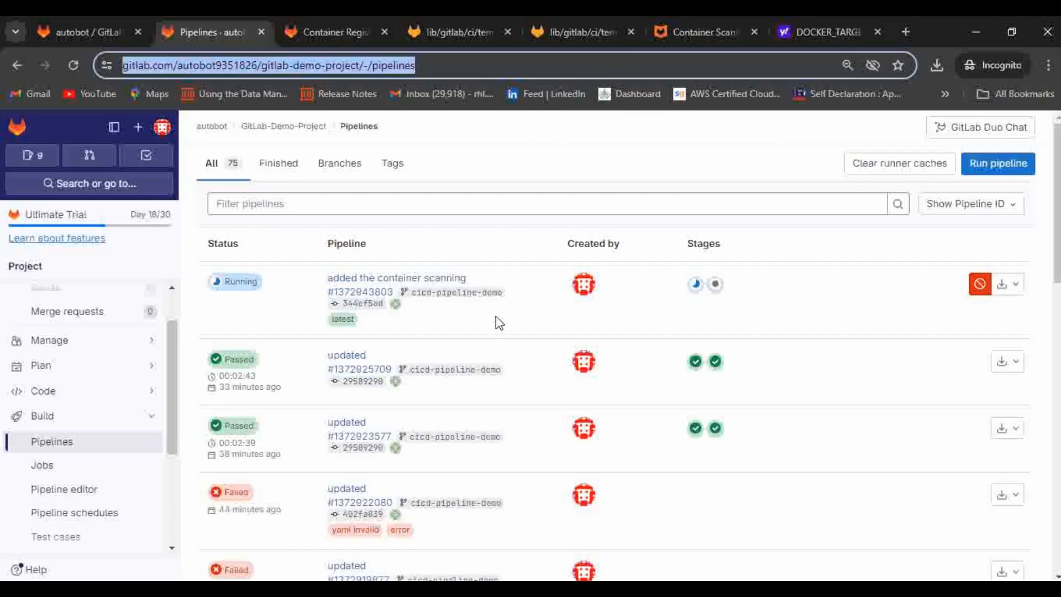
left_click(238, 276)
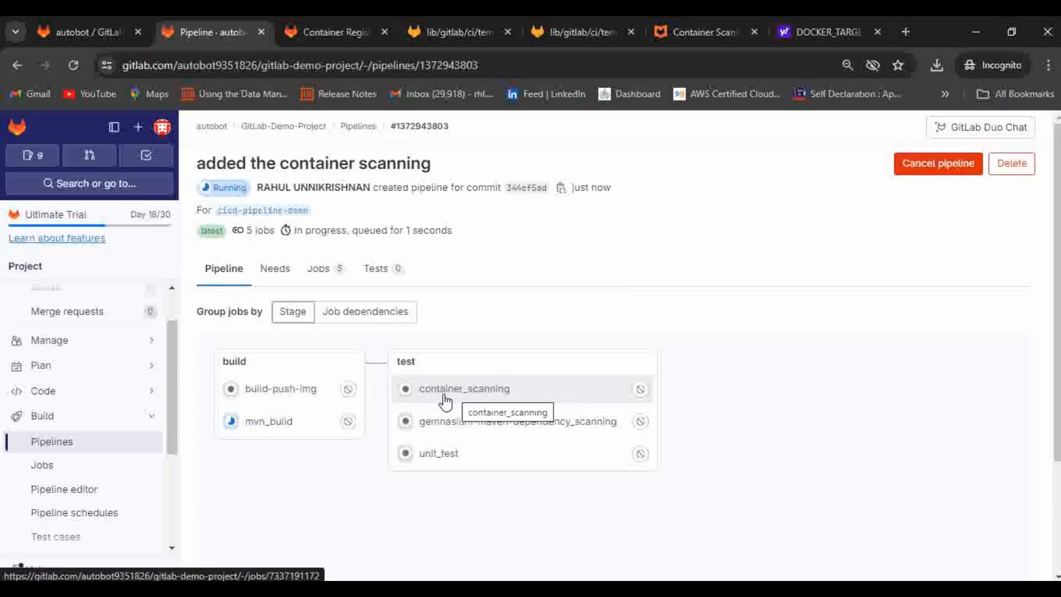
double_click(405, 361)
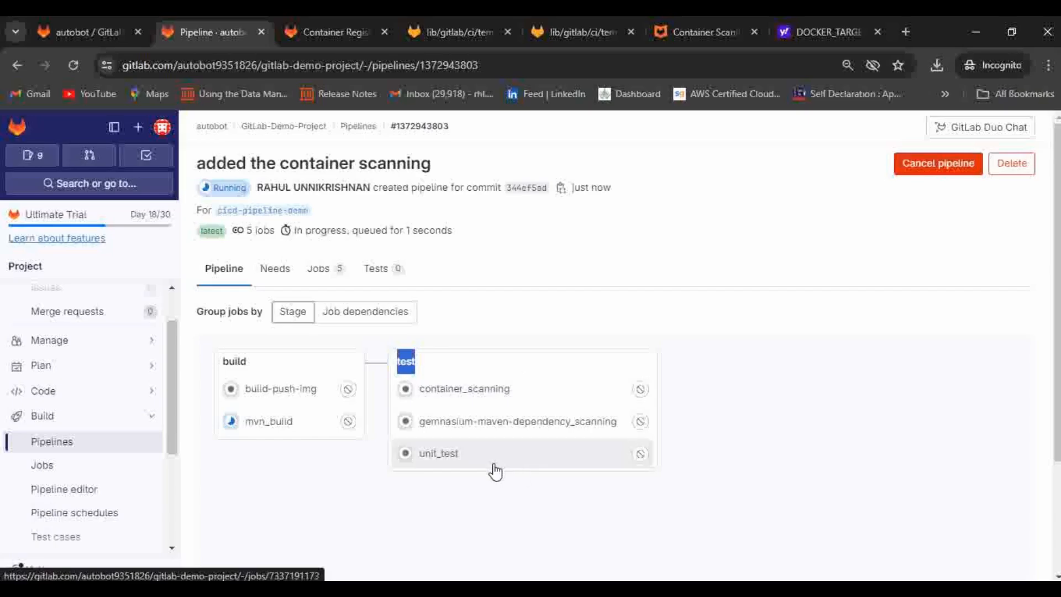
Reload the "added the container scanning" pipeline page repeatedly to check the progress of its build and test jobs.
left_click(615, 60)
key("Return")
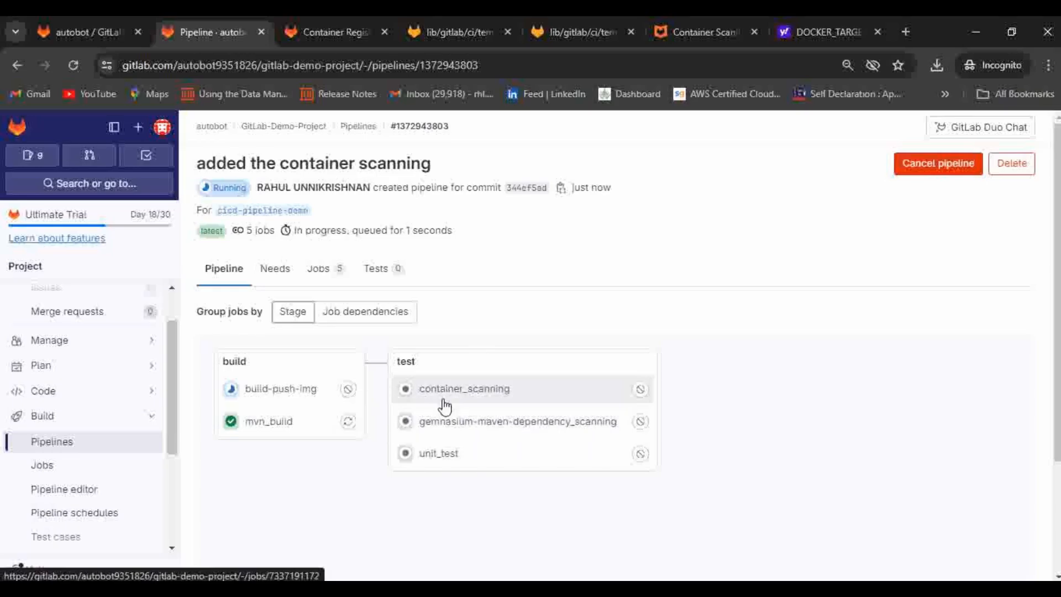
left_click(611, 66)
key("Return")
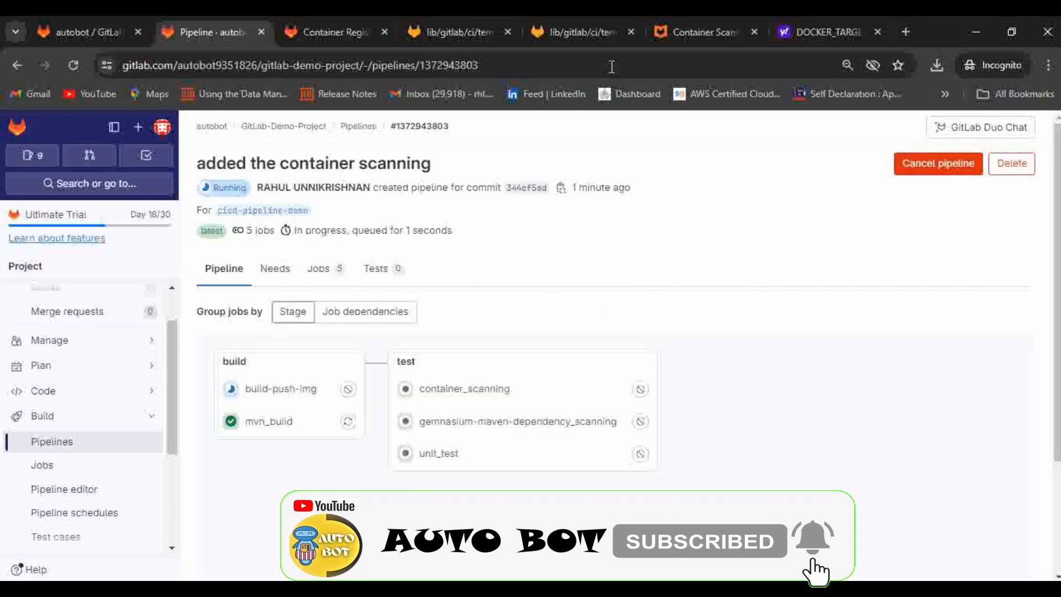
left_click(612, 67)
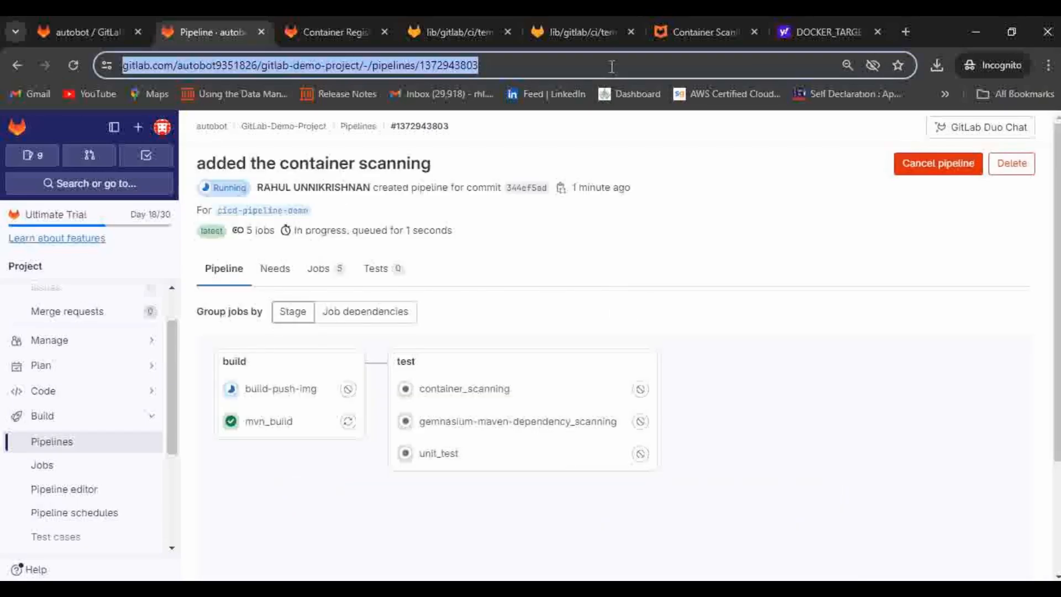
key("Return")
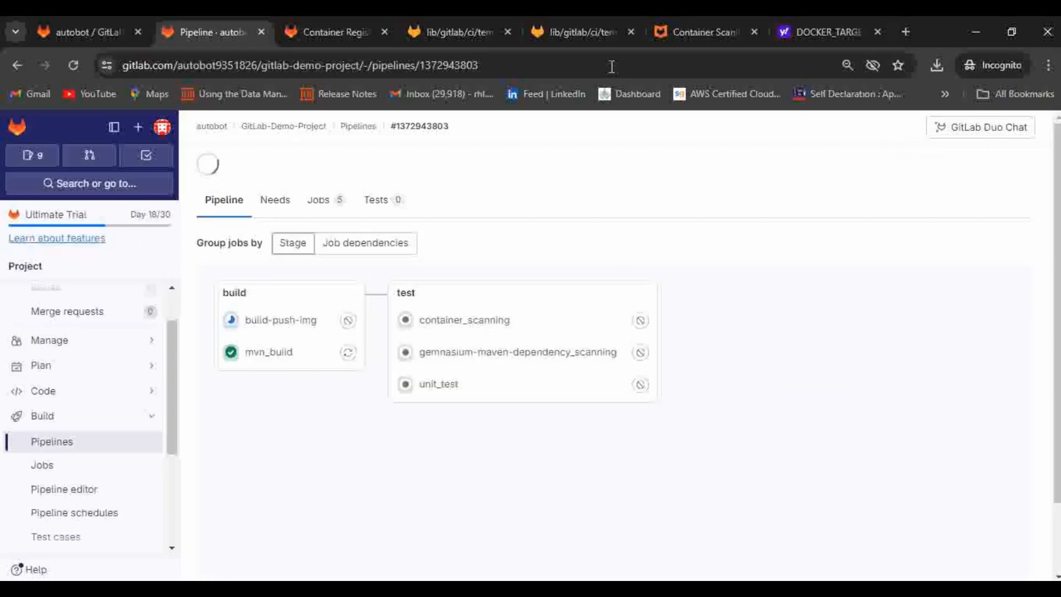
left_click(611, 66)
key("Return")
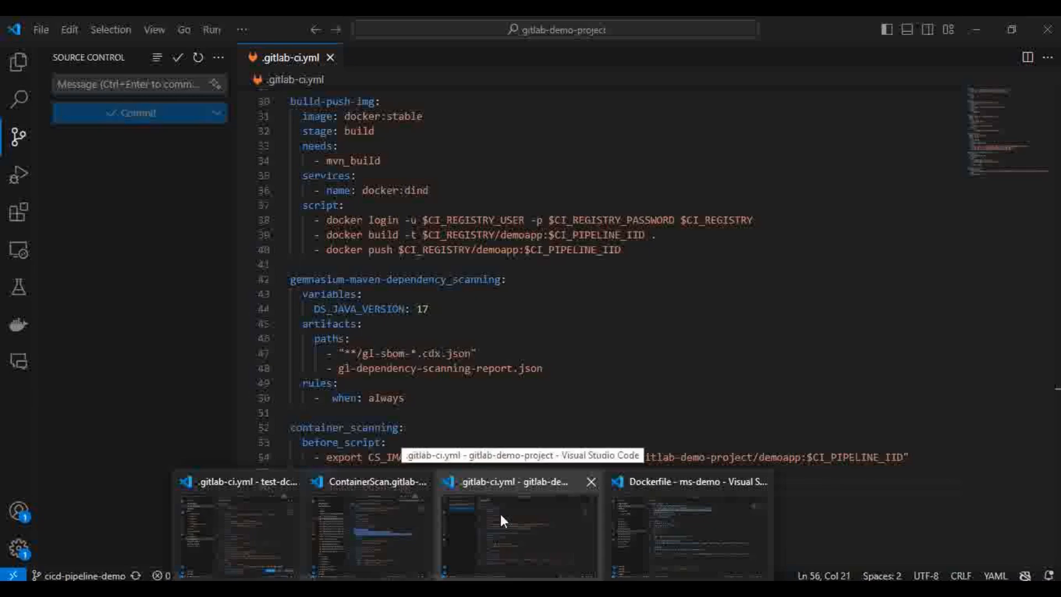
Switch to gitlab-demo-project in VS Code and highlight CI_PIPELINE_IID in the docker build line of .gitlab-ci.yml.
left_click(499, 513)
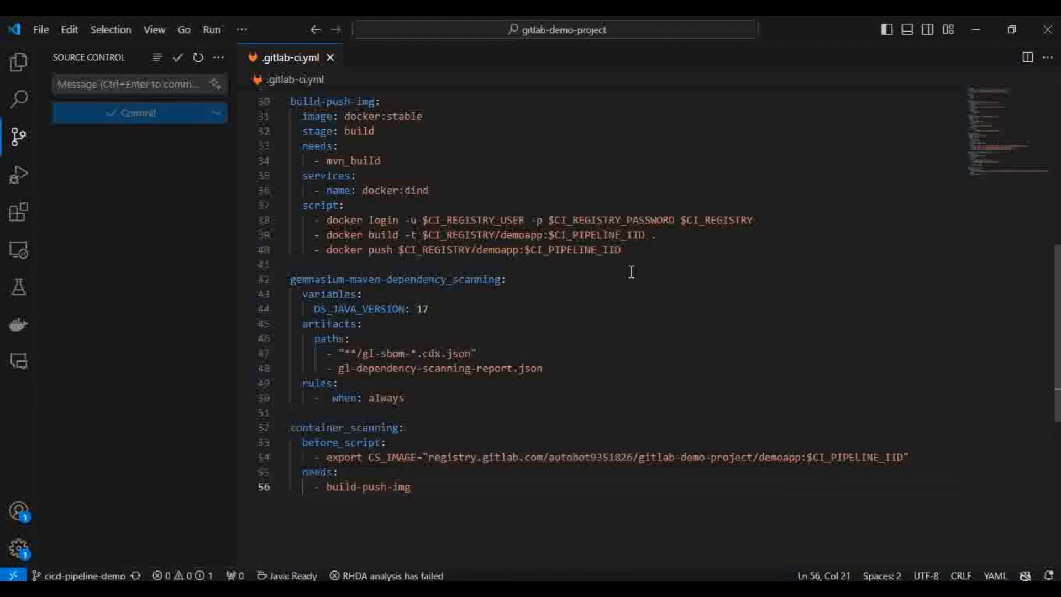
double_click(593, 240)
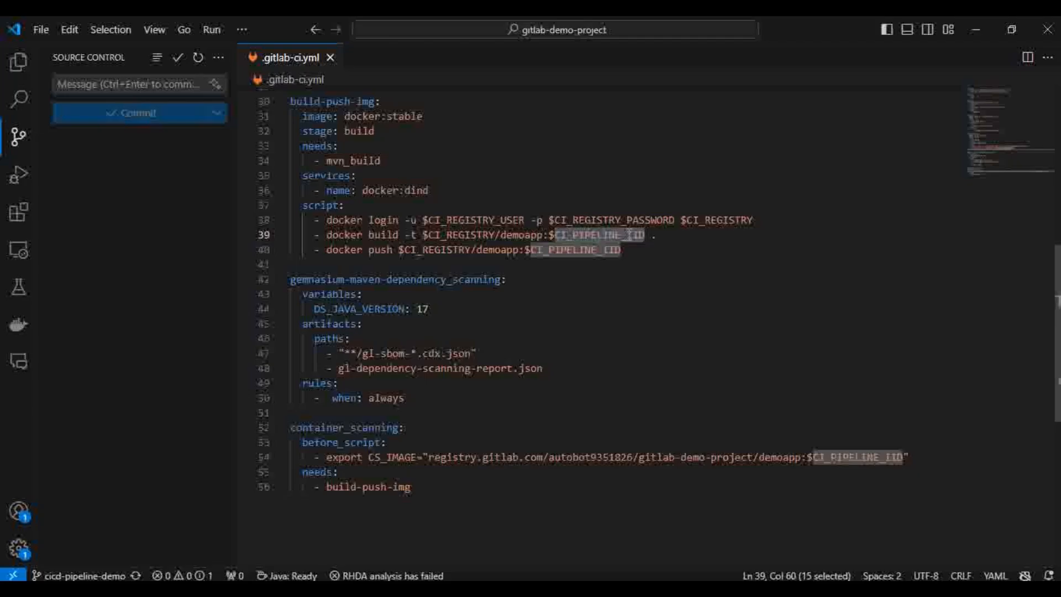
Switch back to the pipeline in Chrome and reload it to check the status of the container_scanning job.
key("alt+Tab")
left_click(584, 62)
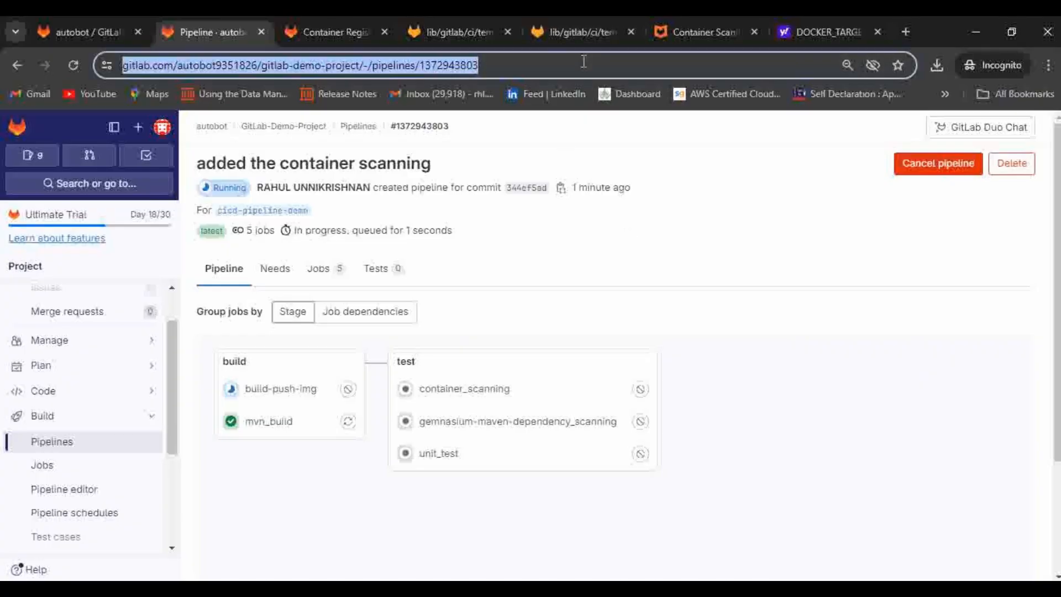
key("Return")
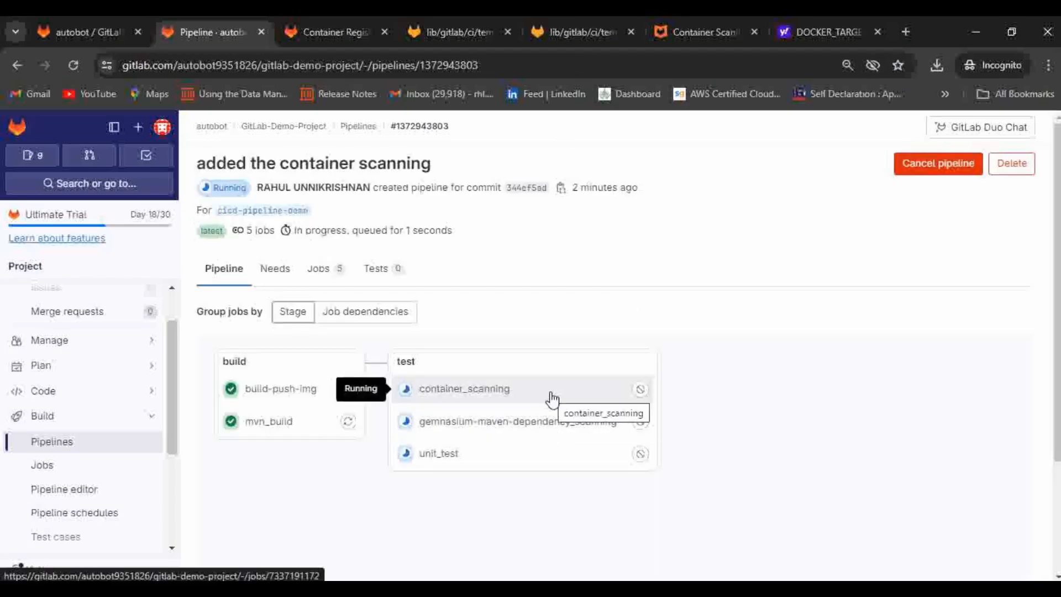
left_click(608, 67)
key("Return")
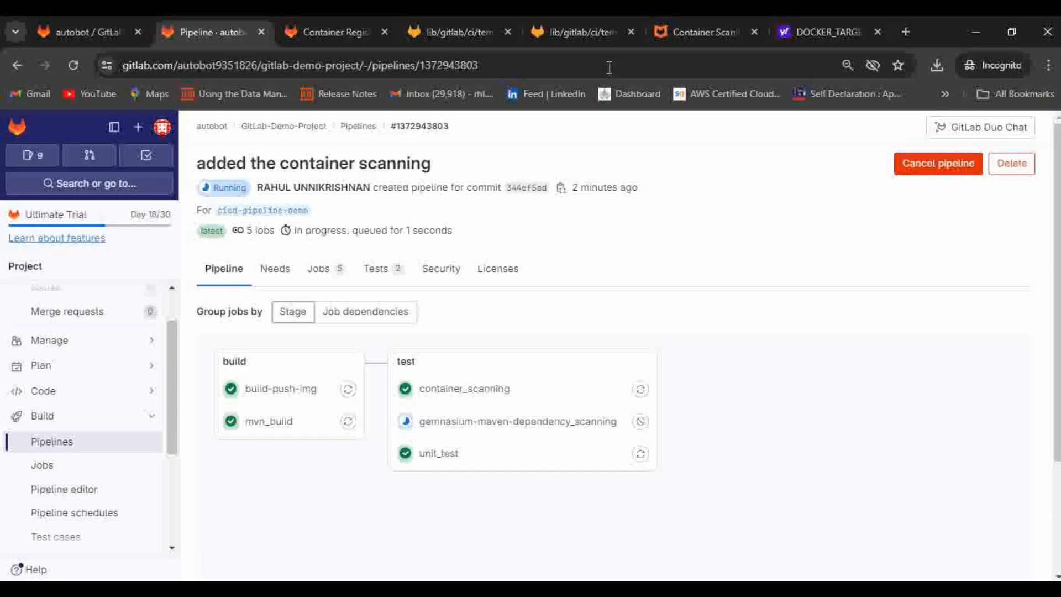
Open the container_scanning job and download its artifacts as a zip file into the Downloads folder.
left_click(450, 388)
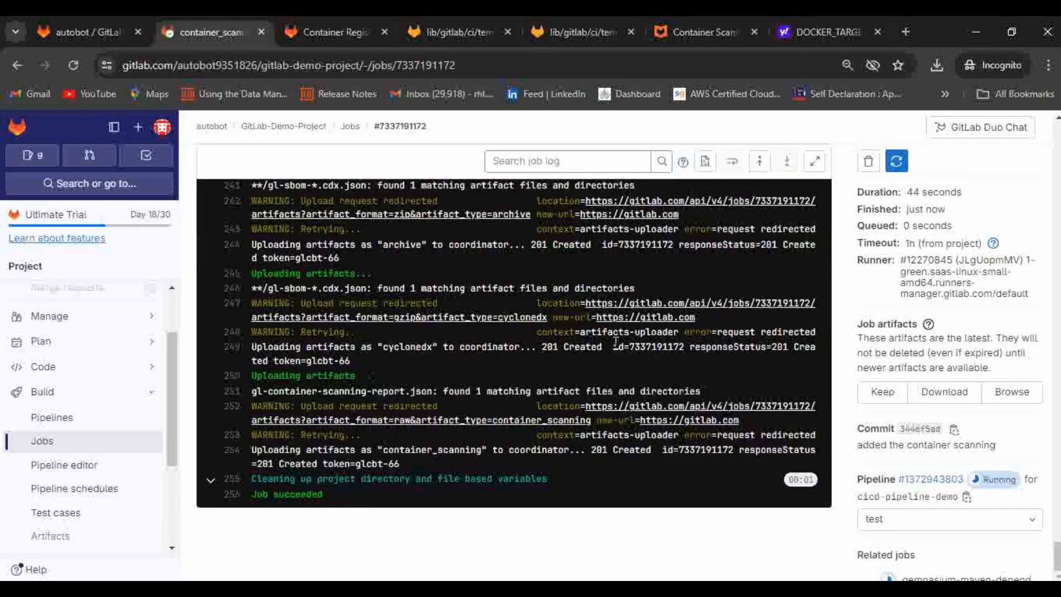
left_click(960, 401)
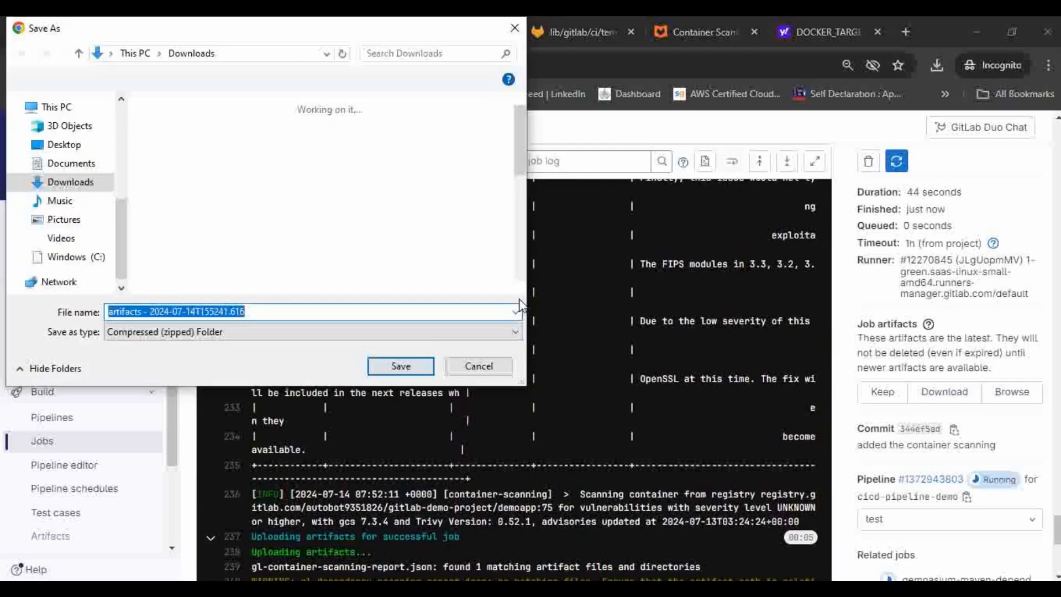
left_click(402, 368)
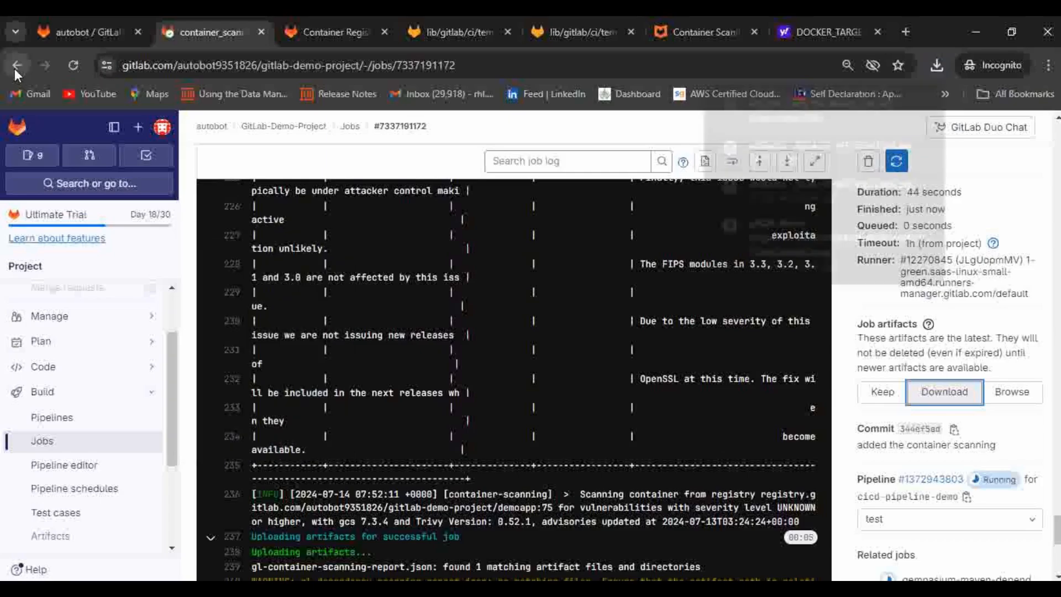
Return to the pipeline, refresh it, and review the container scanning vulnerabilities in its security results.
left_click(16, 66)
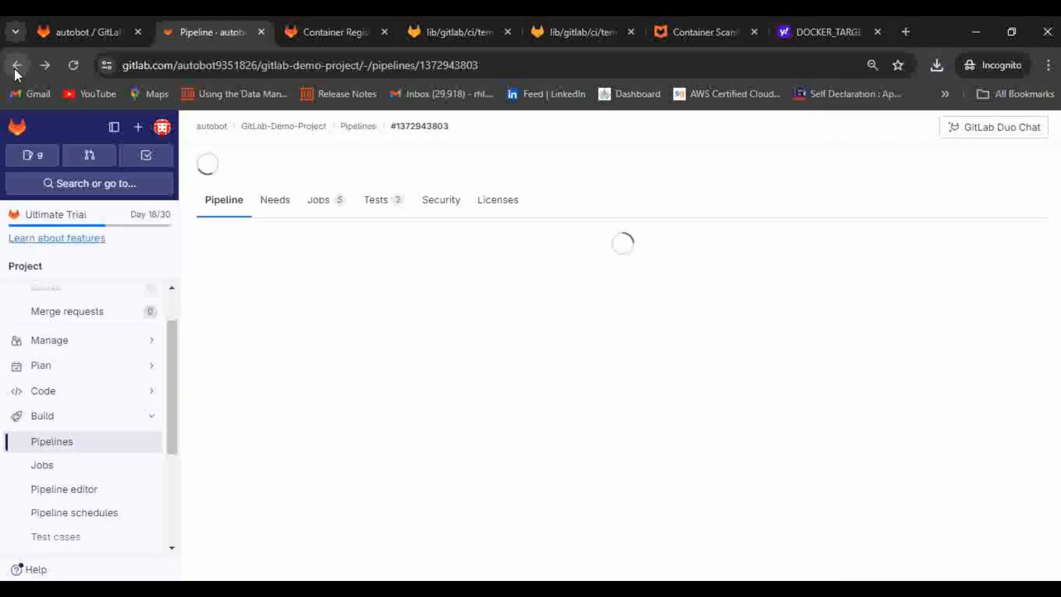
left_click(635, 65)
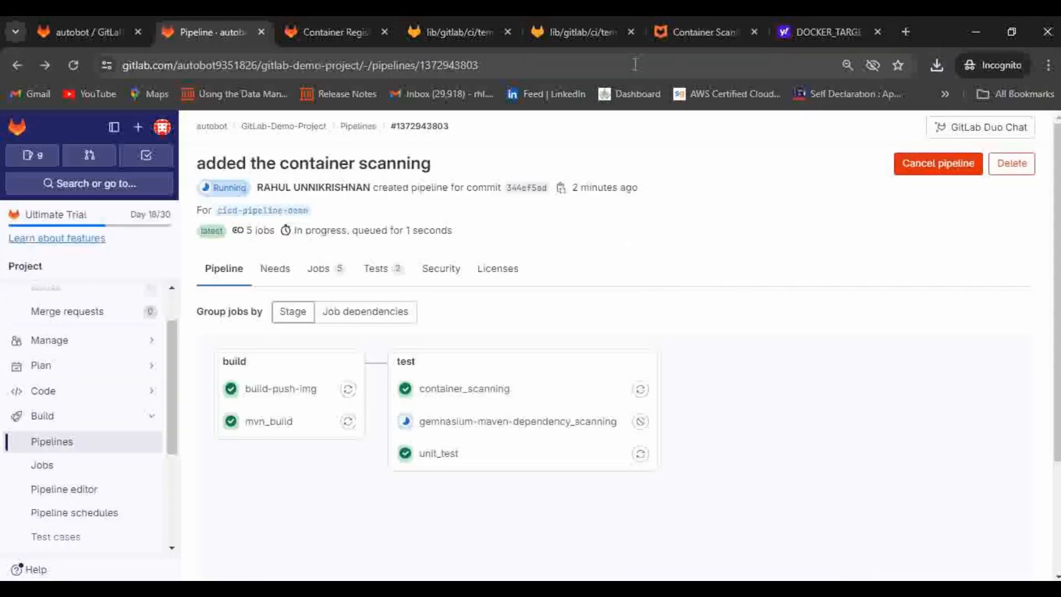
key("Return")
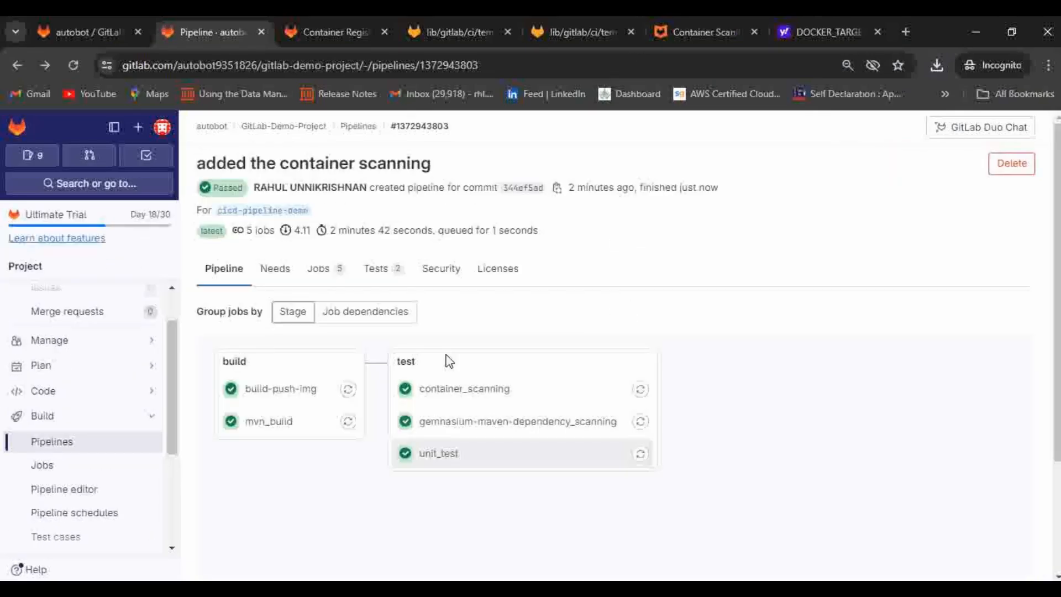
left_click(446, 280)
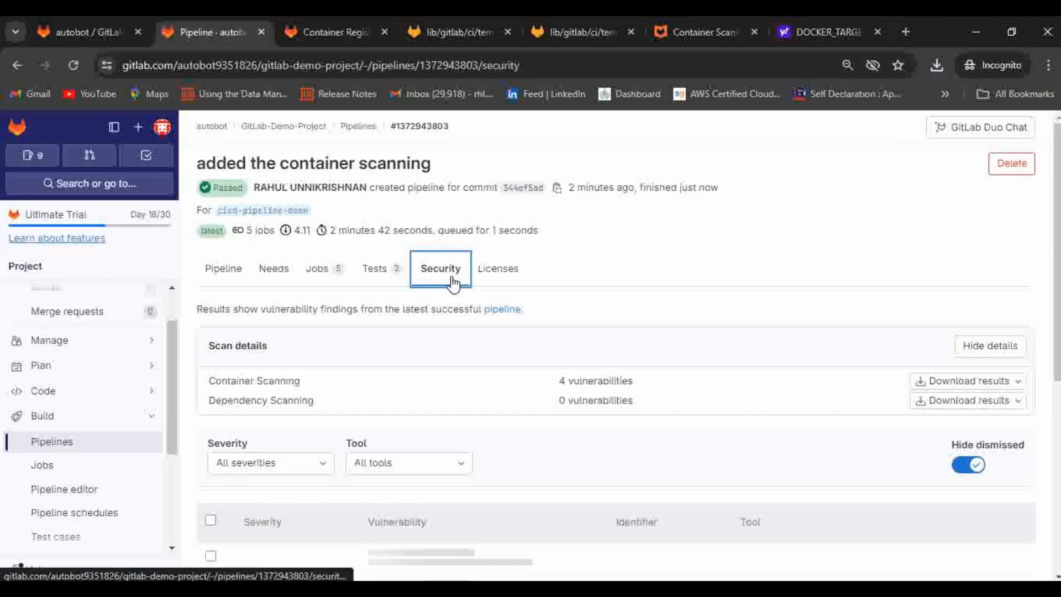
scroll(522, 425, "down", 3)
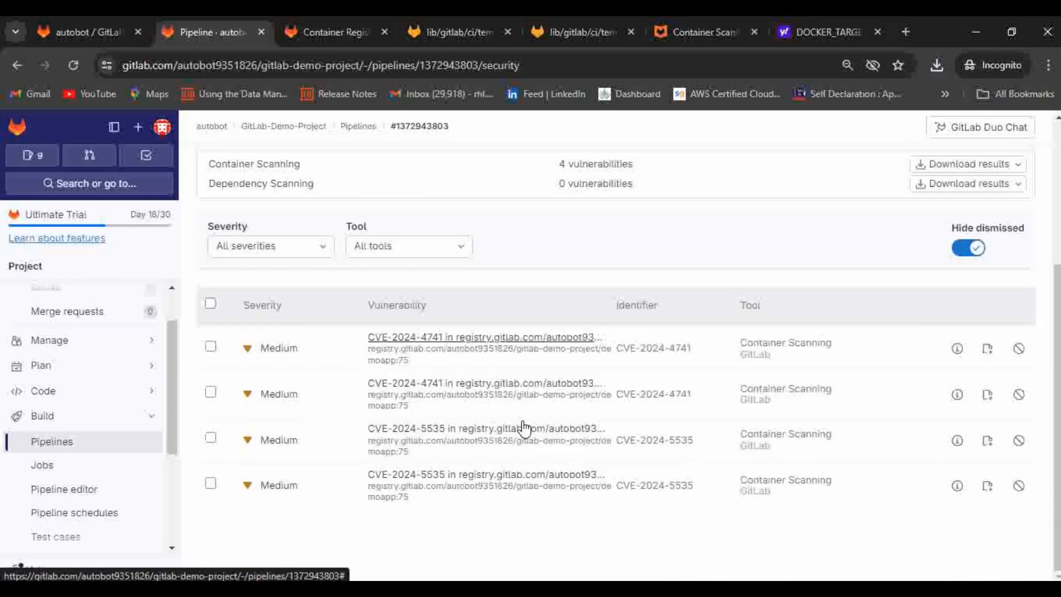
scroll(523, 425, "up", 3)
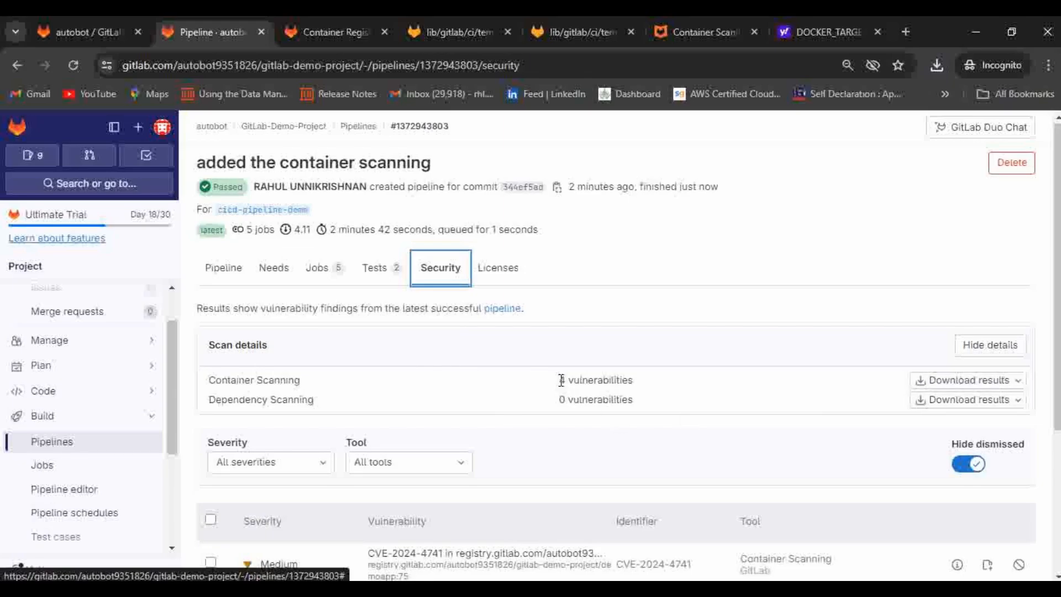
Open the first CVE-2024-4741 finding in the pipeline's security results and examine its description, tool and scanner.
scroll(666, 400, "down", 2)
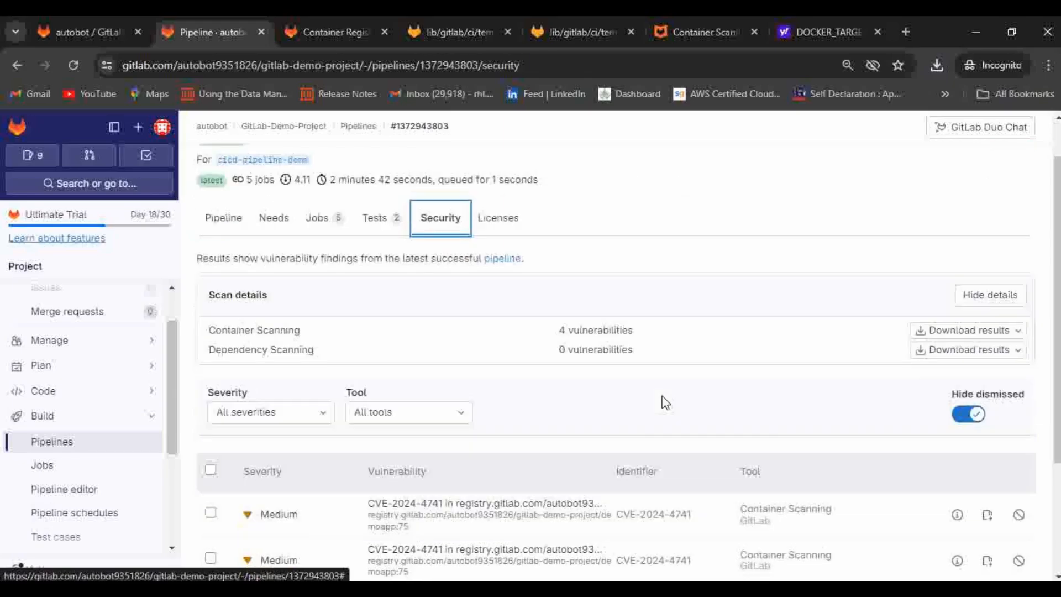
scroll(580, 487, "down", 3)
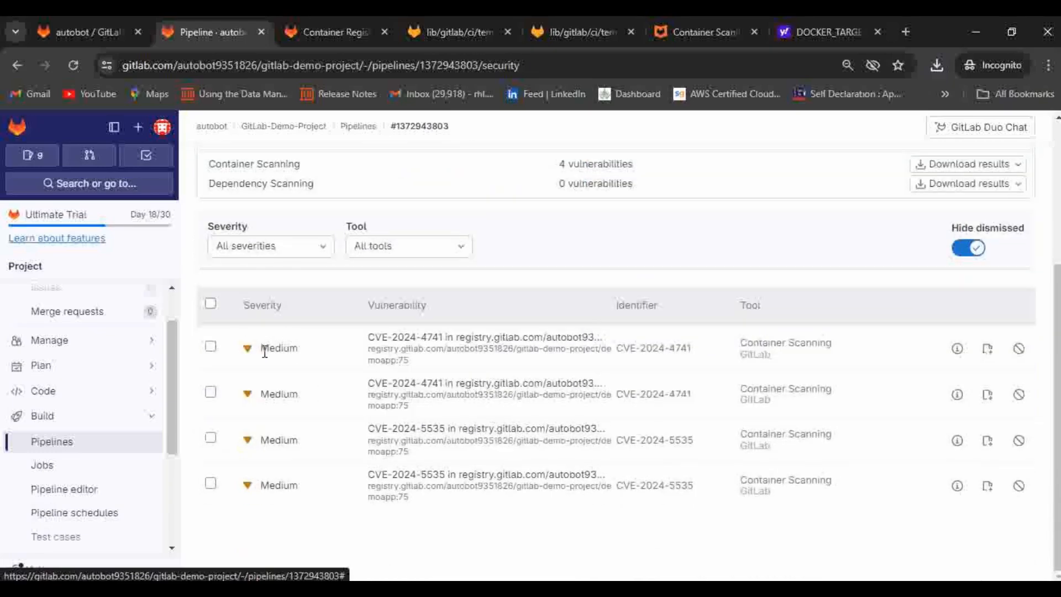
left_click(451, 338)
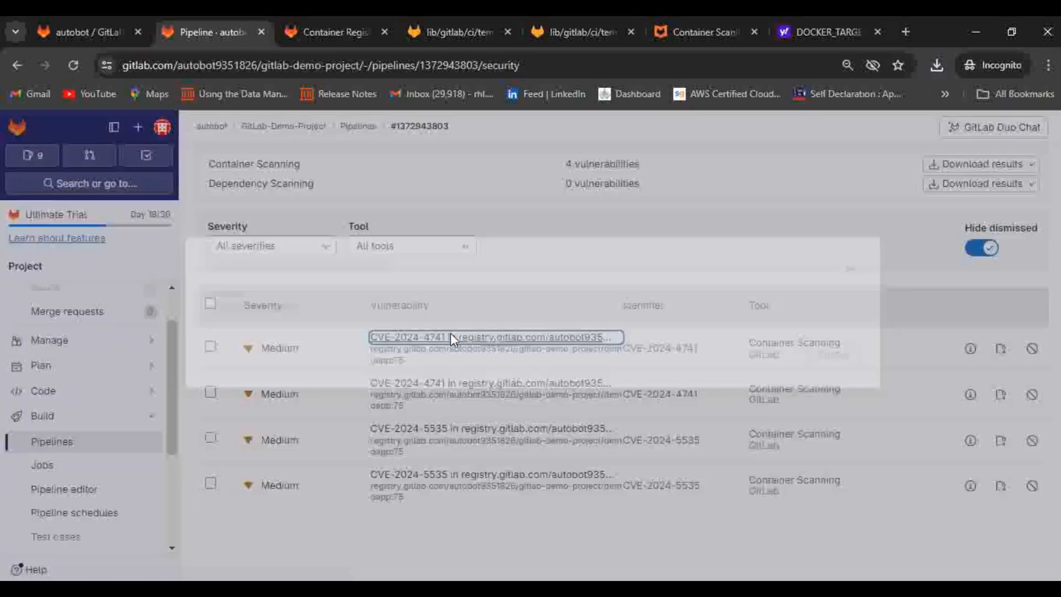
scroll(450, 335, "down", 3)
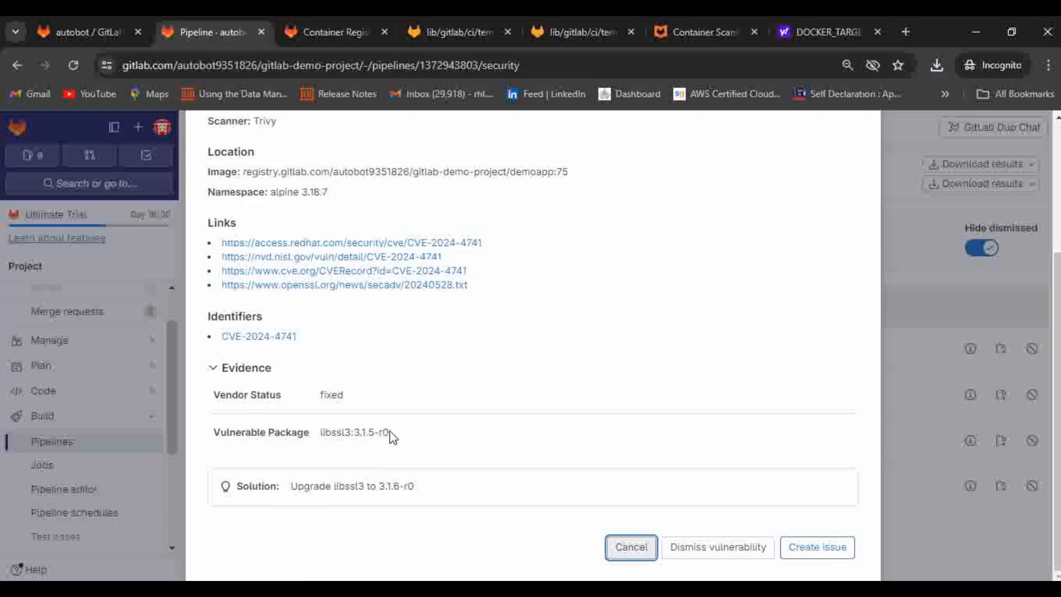
scroll(390, 433, "up", 3)
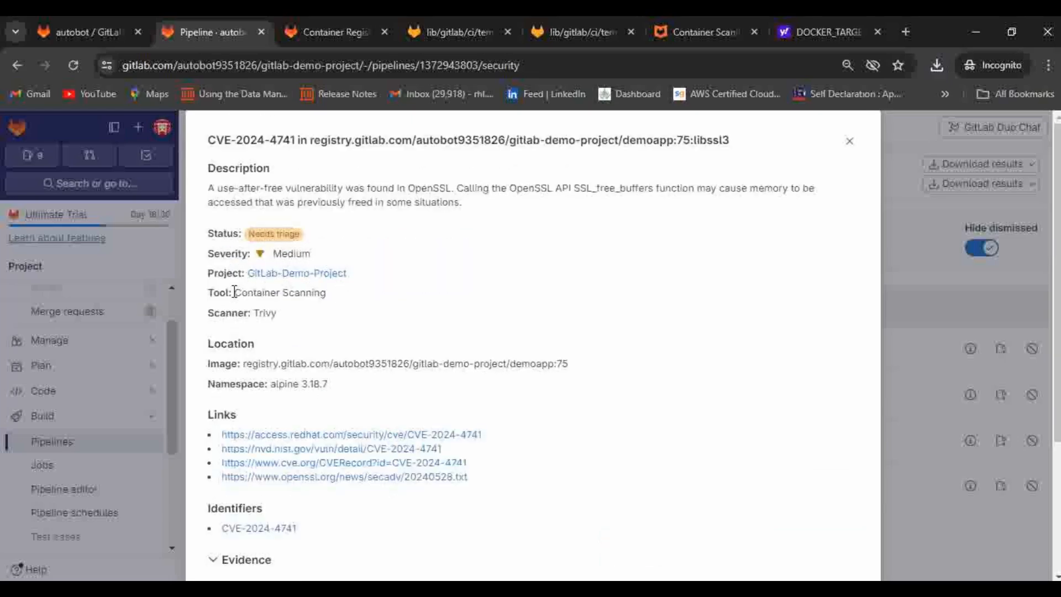
left_click_drag(234, 291, 341, 296)
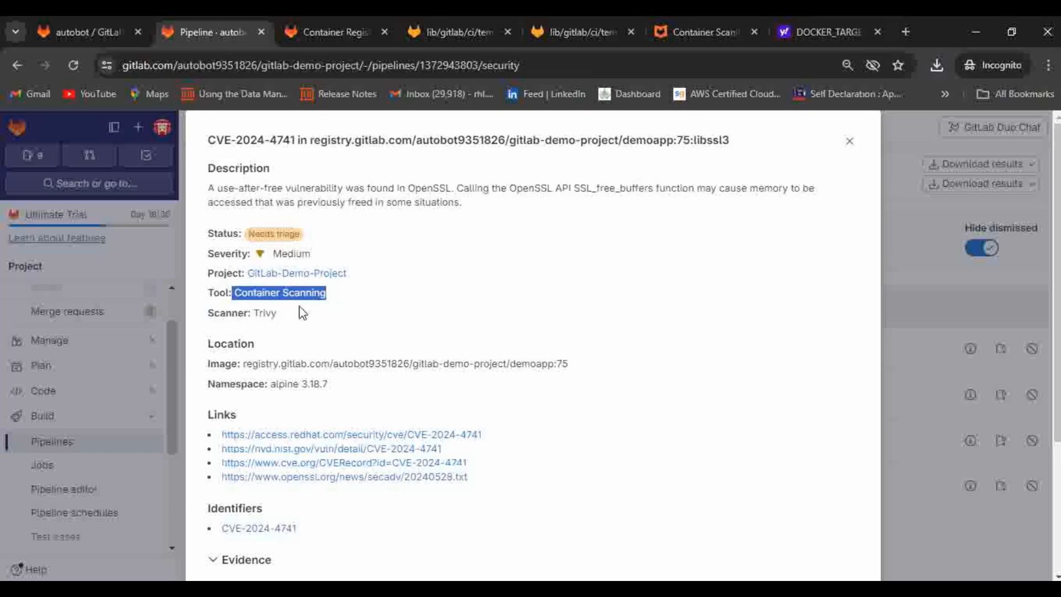
double_click(265, 311)
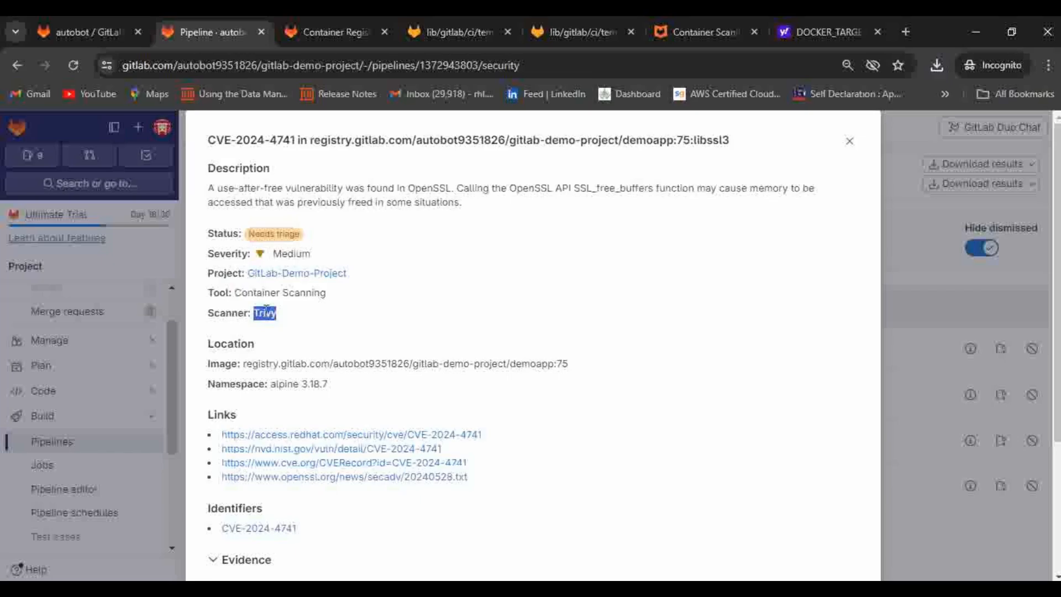
left_click(266, 309)
Examine the vulnerable package and recommended upgrade in the first CVE-2024-4741 finding, then close its details.
scroll(368, 357, "down", 1)
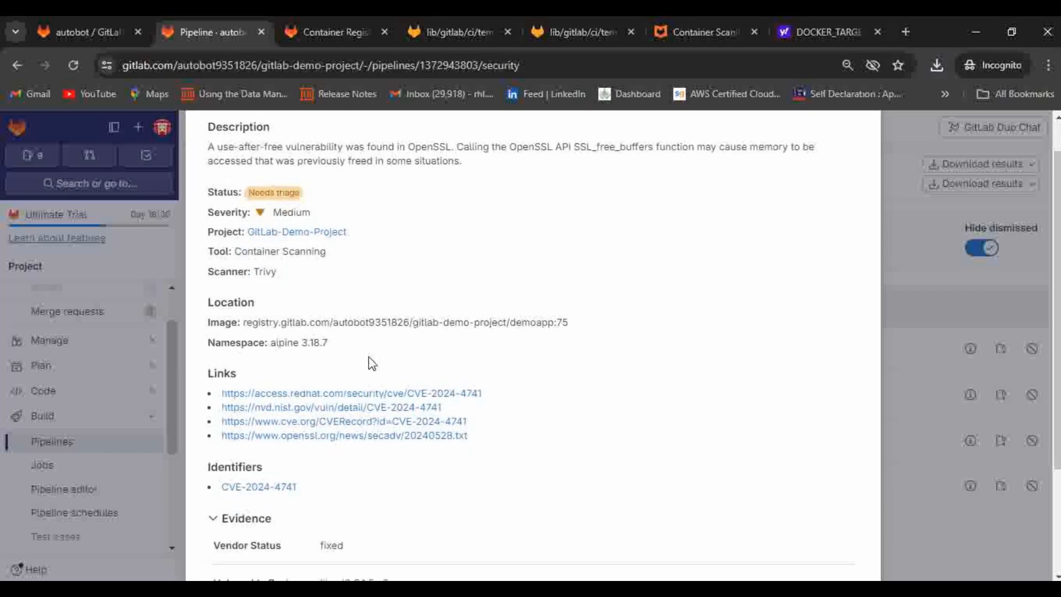
scroll(369, 358, "down", 3)
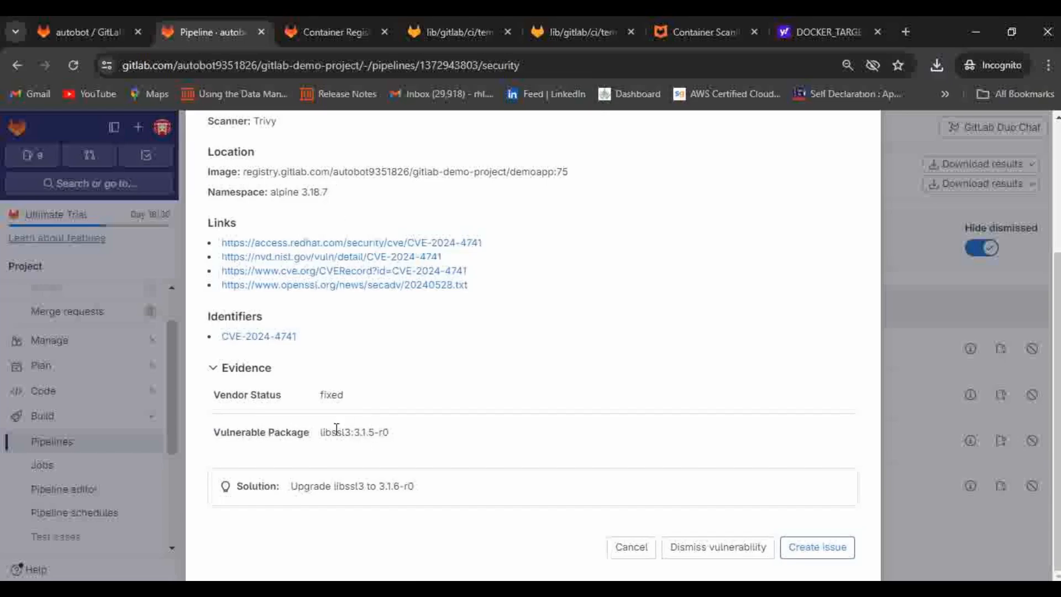
left_click_drag(322, 430, 417, 431)
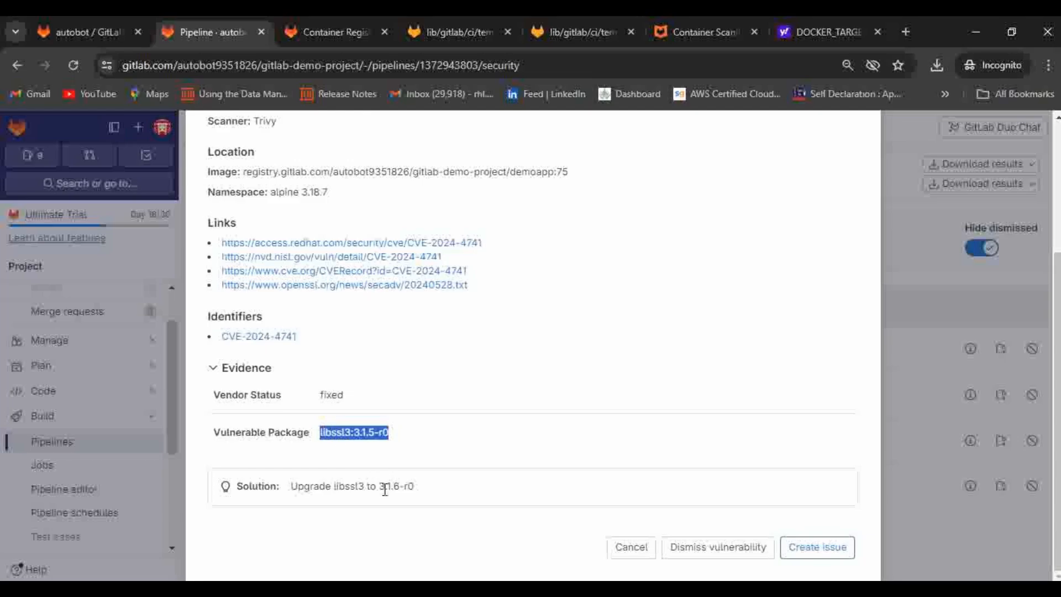
left_click_drag(380, 486, 422, 489)
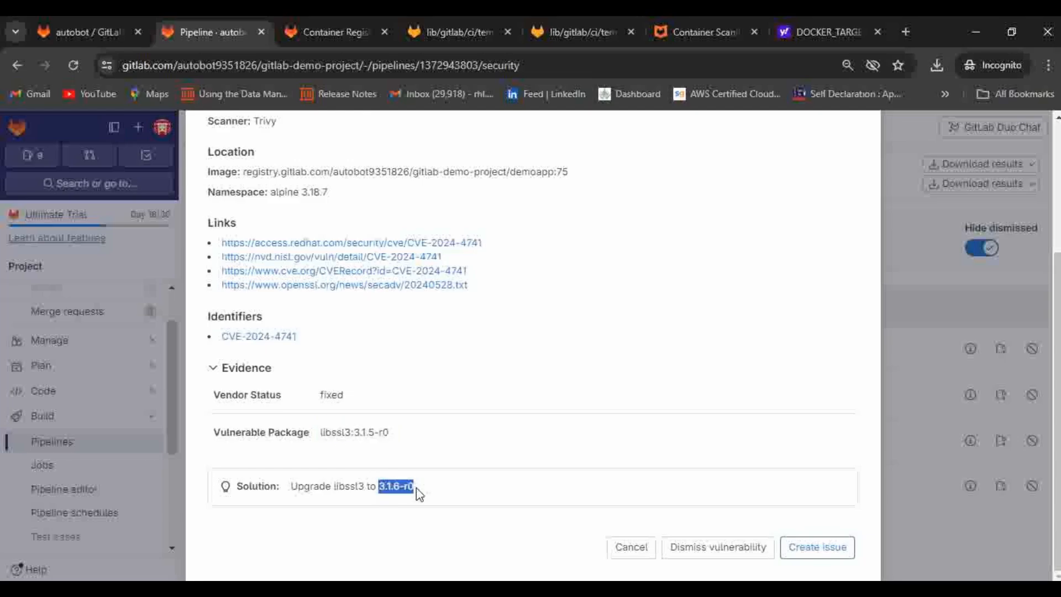
left_click(342, 484)
double_click(342, 483)
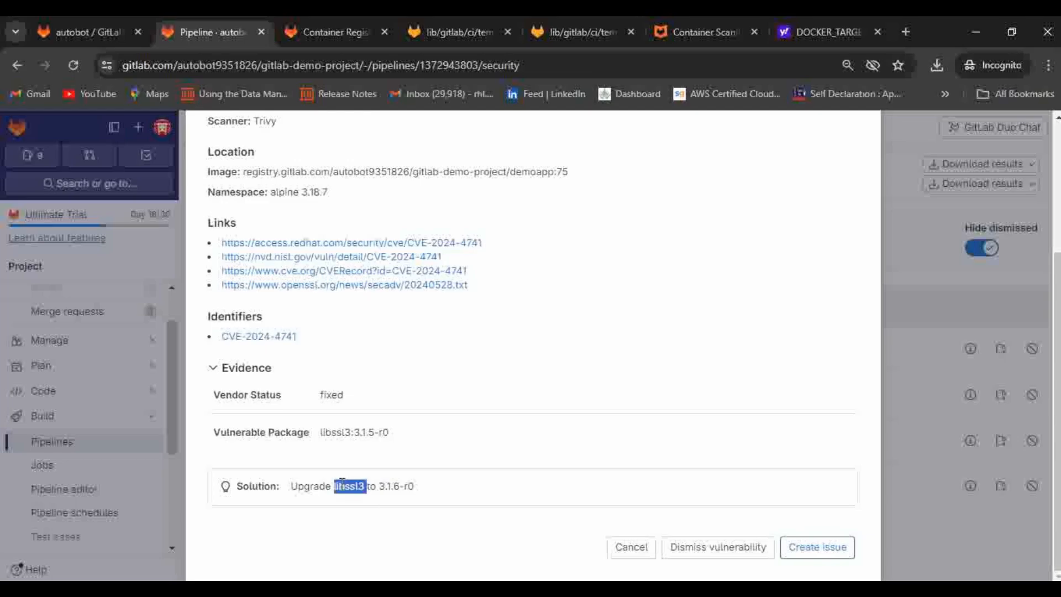
left_click(631, 547)
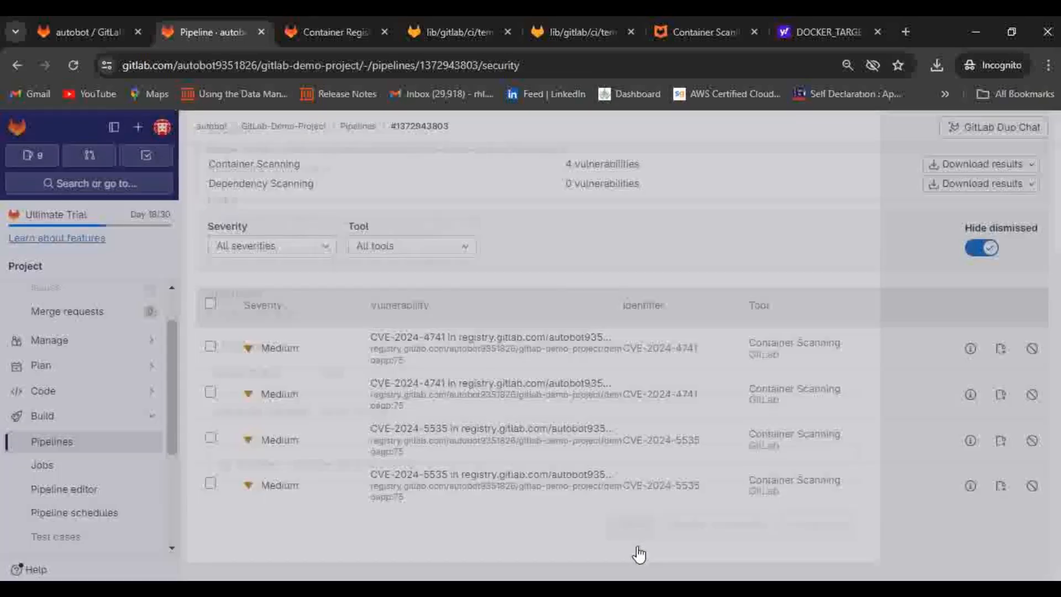
Take libcrypto3 from the second CVE-2024-4741 finding, append it to the apk upgrade line in Notepad++, and close the finding in Chrome.
left_click(492, 386)
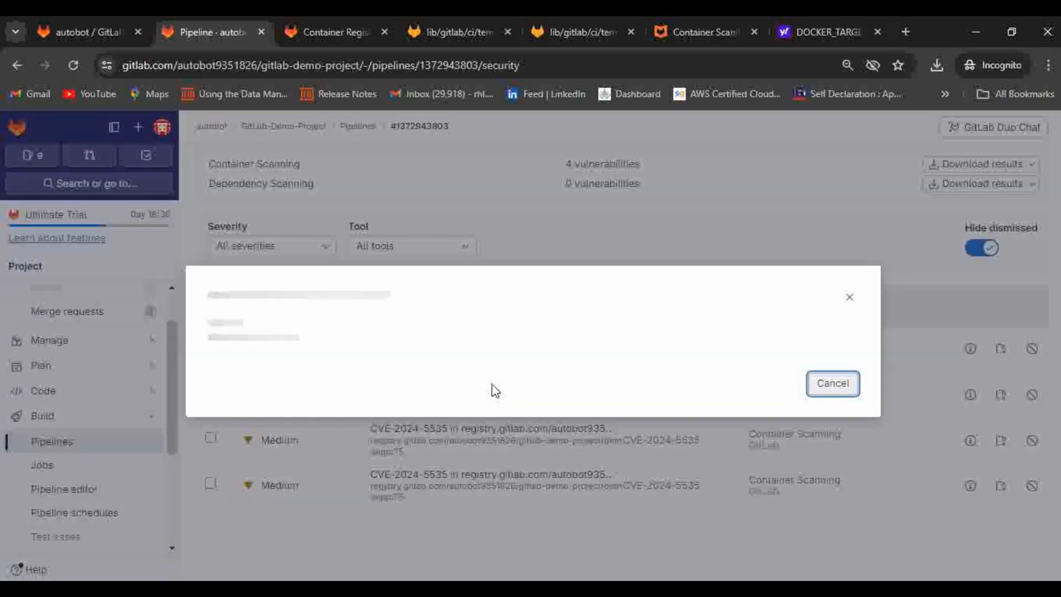
scroll(494, 391, "down", 3)
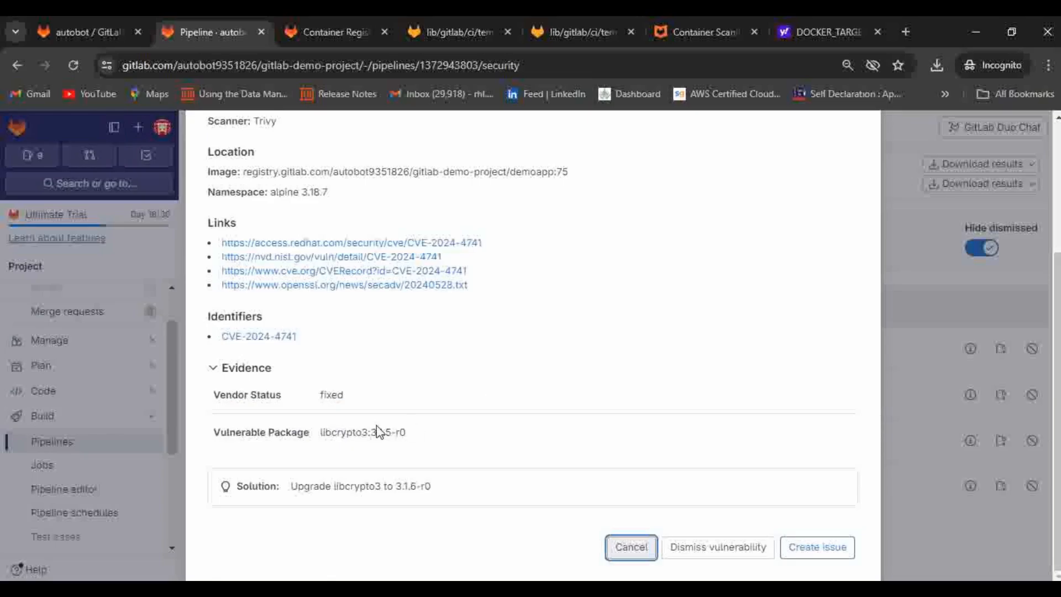
double_click(334, 430)
key("alt+Tab")
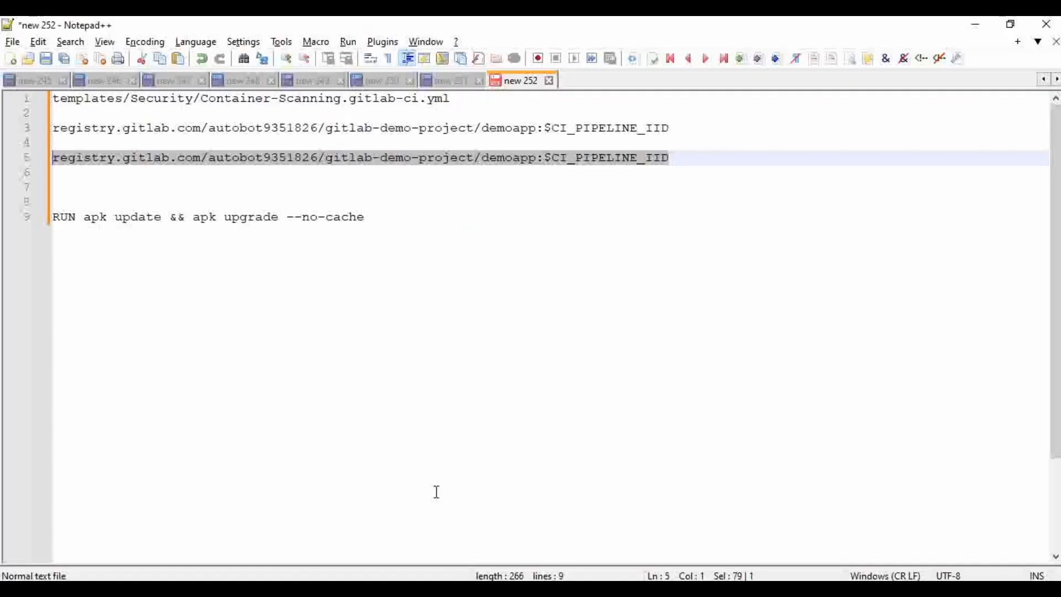
left_click(451, 370)
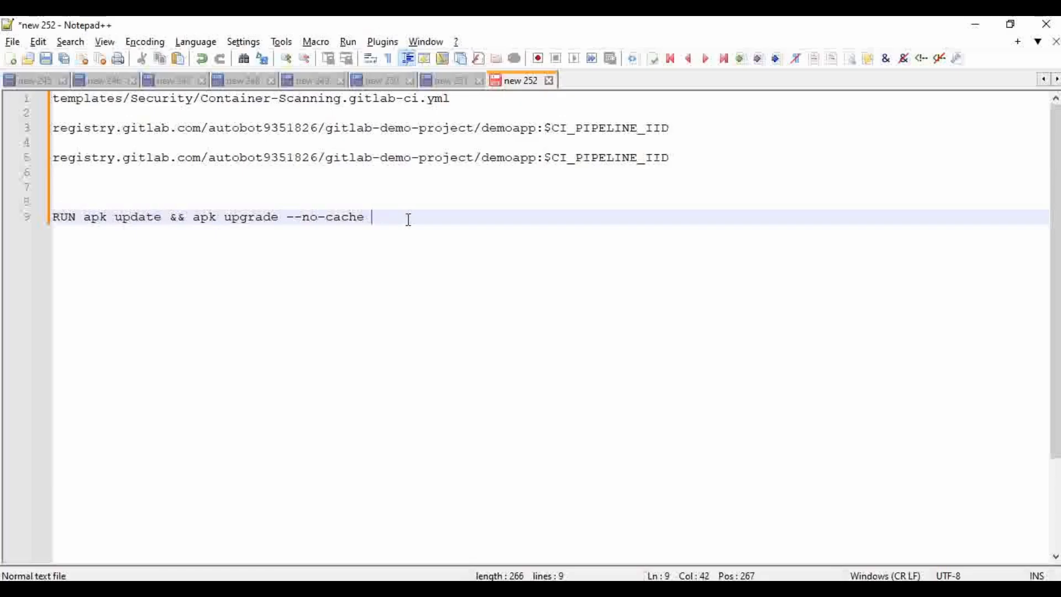
type("libcrypto3")
key("alt+Tab")
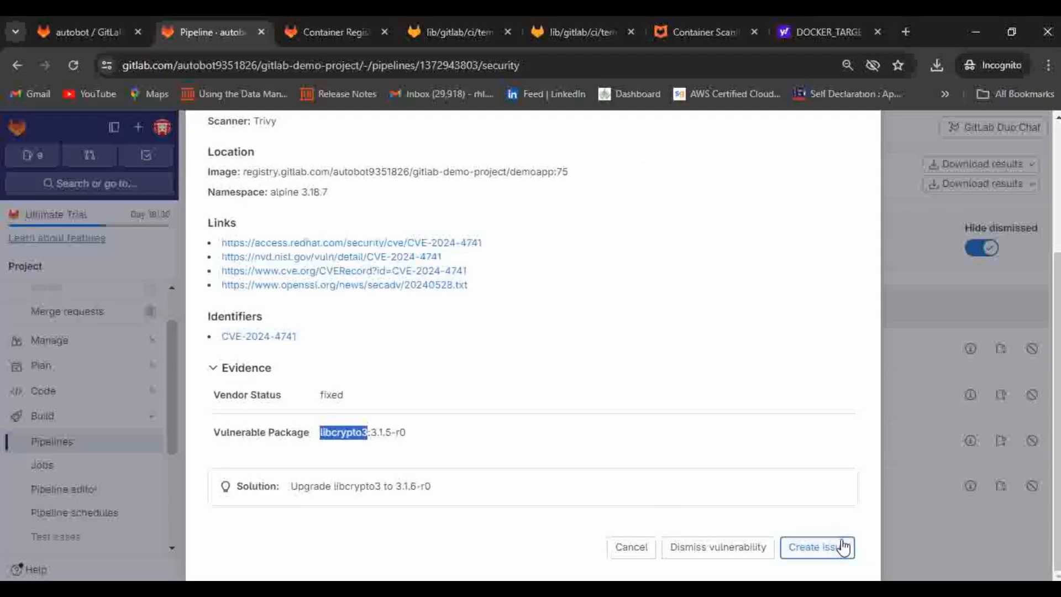
left_click(626, 558)
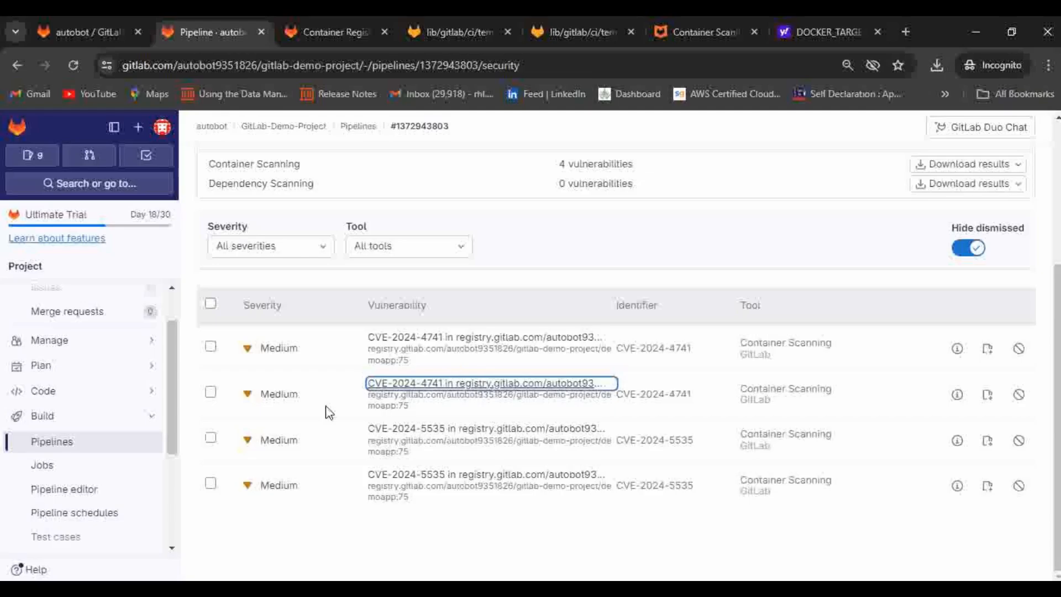
Select the second CVE-2024-4741 finding and view the available dismissal reasons without choosing one.
left_click(211, 392)
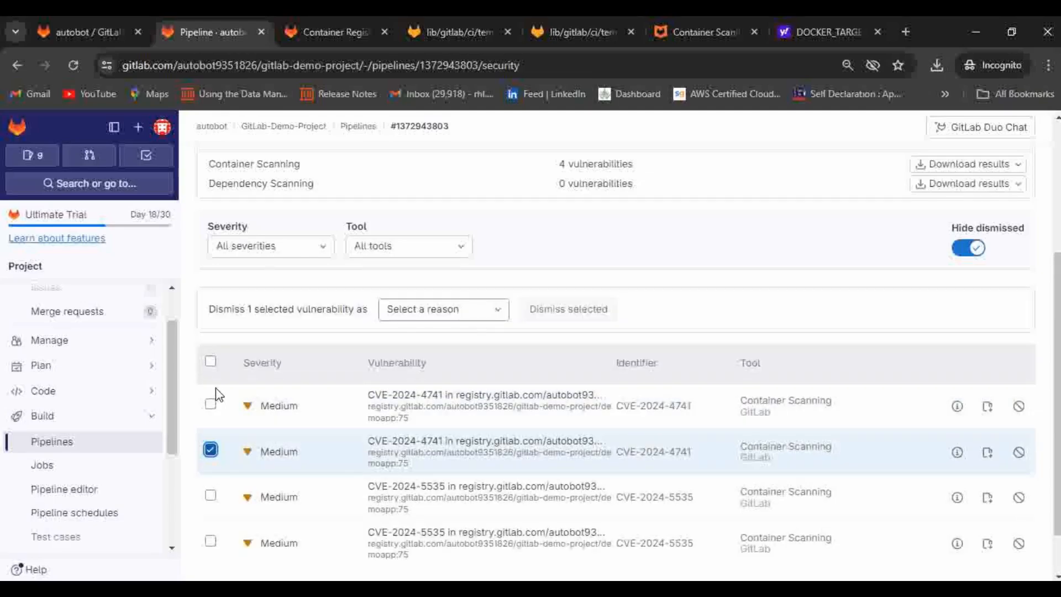
left_click(415, 308)
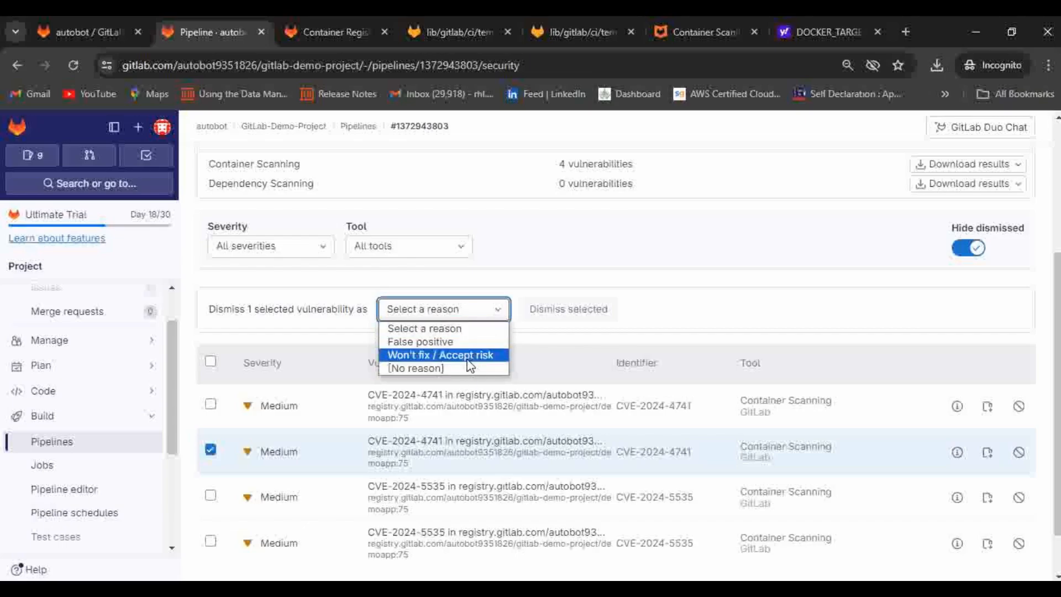
left_click(702, 306)
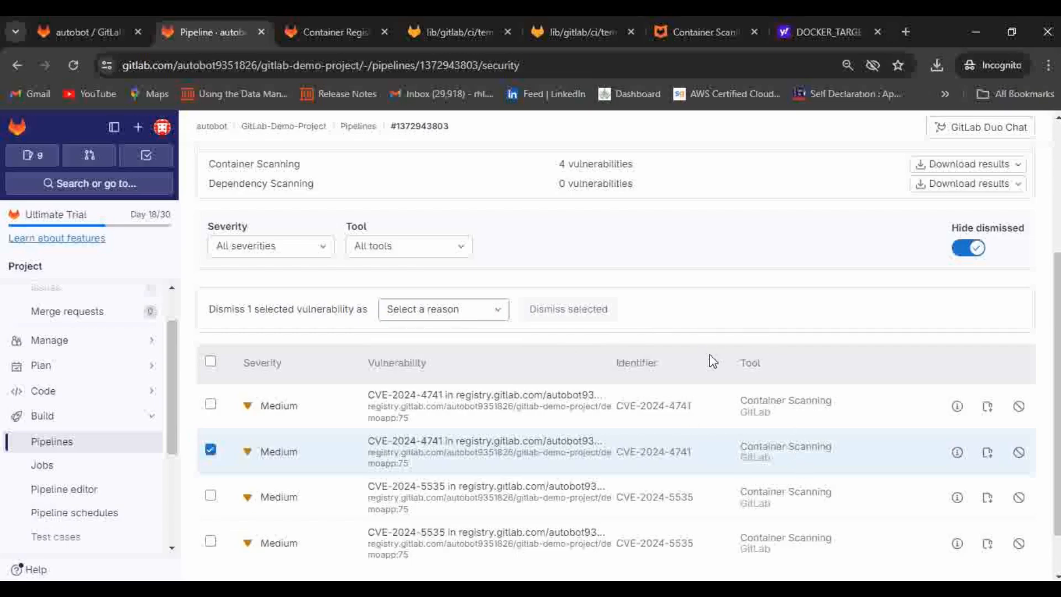
Copy libssl3 from the first CVE-2024-4741 finding's solution, append it to the apk upgrade line in Notepad++, and close the finding in Chrome.
left_click(437, 395)
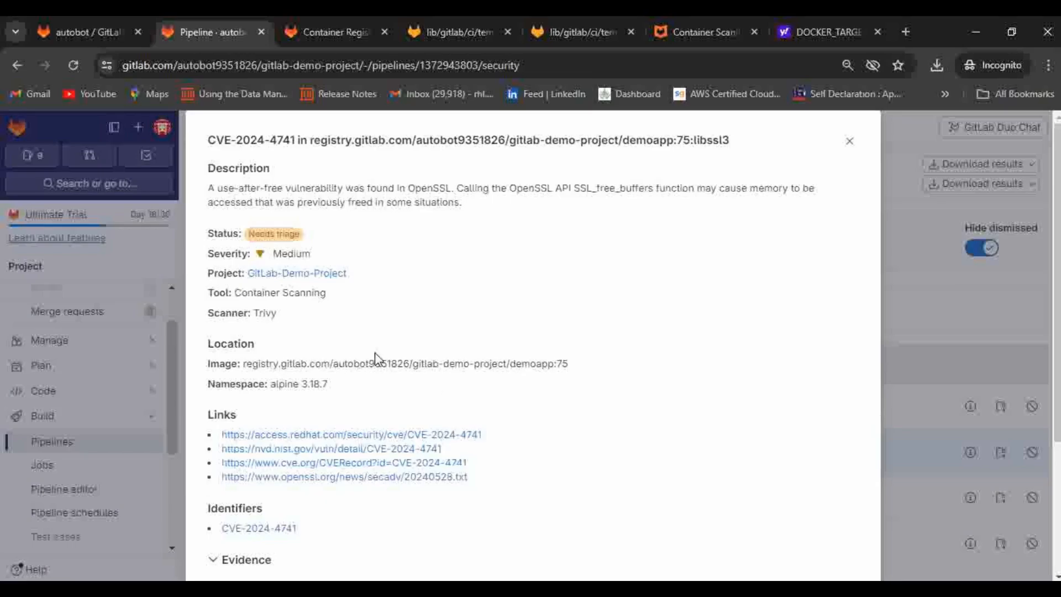
scroll(474, 411, "down", 3)
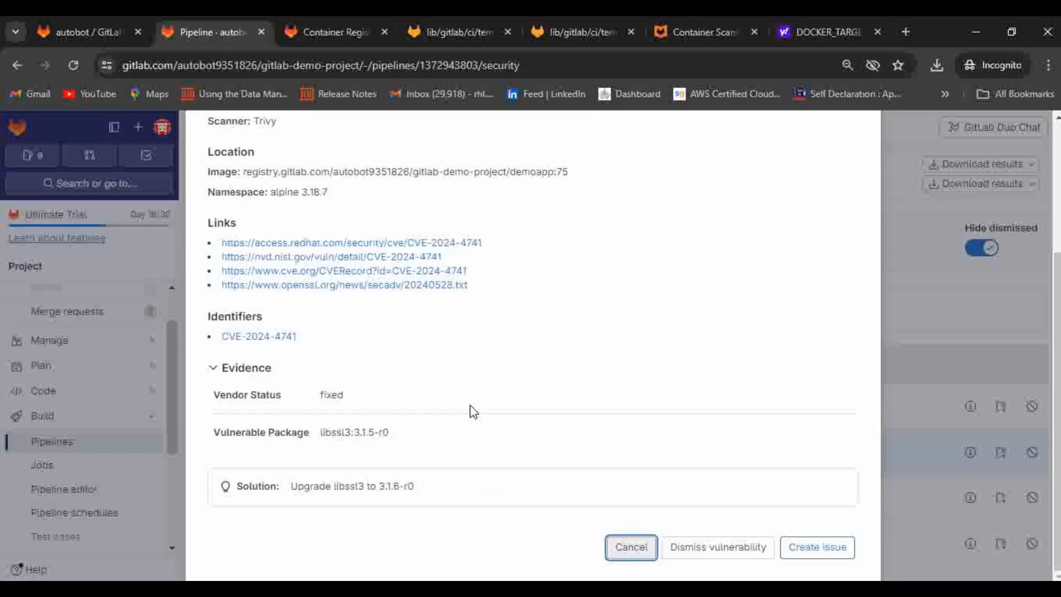
double_click(346, 486)
key("ctrl+c")
left_click(515, 572)
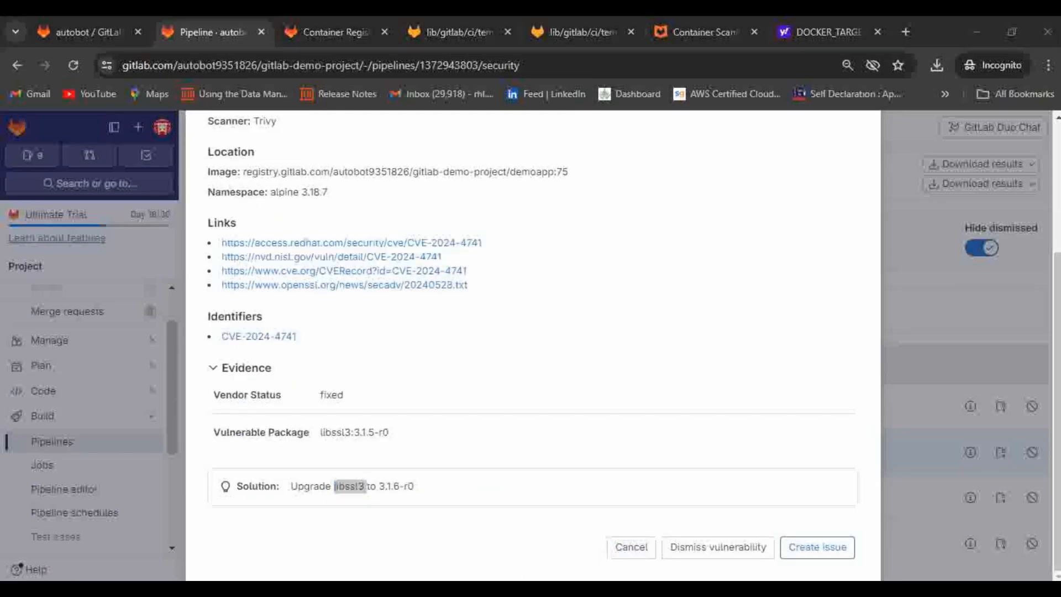
key("ctrl+v")
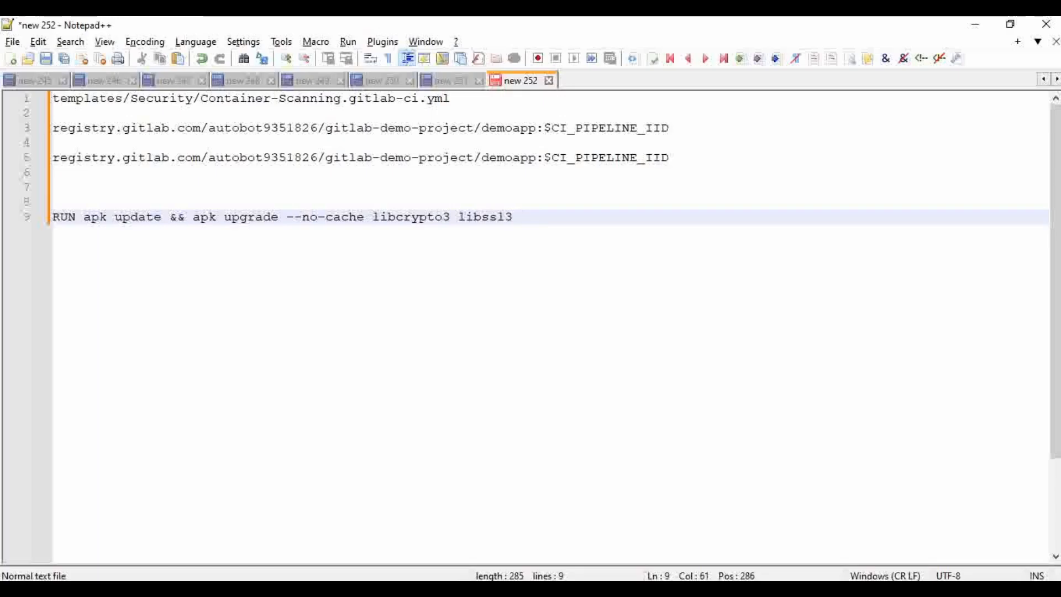
key("alt+Tab")
left_click(627, 544)
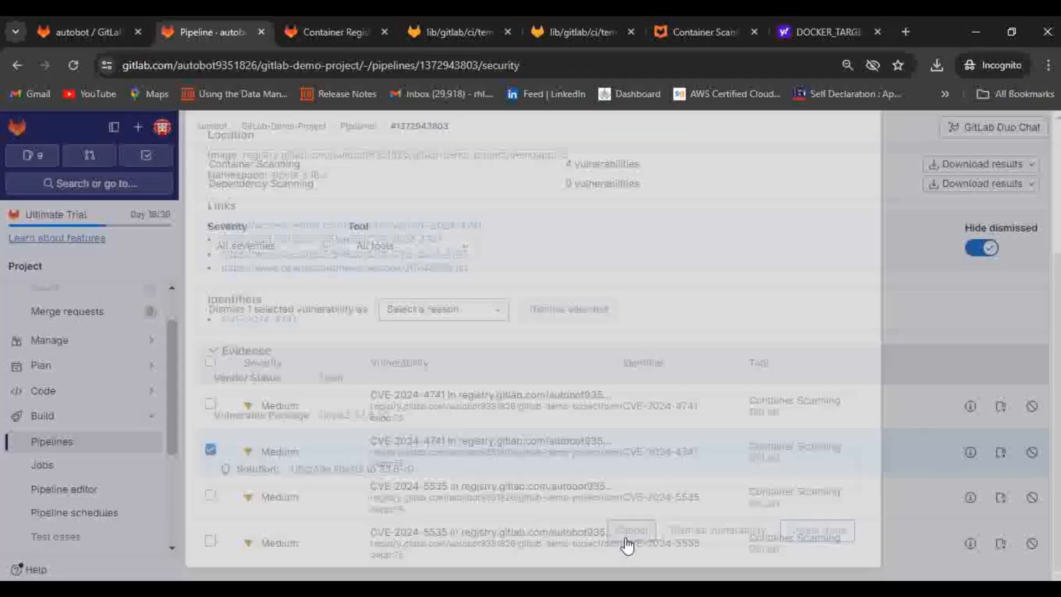
Check the first CVE-2024-5535 finding's recommended package against the apk upgrade line in Notepad++, then close the finding in Chrome.
scroll(507, 486, "down", 1)
left_click(506, 427)
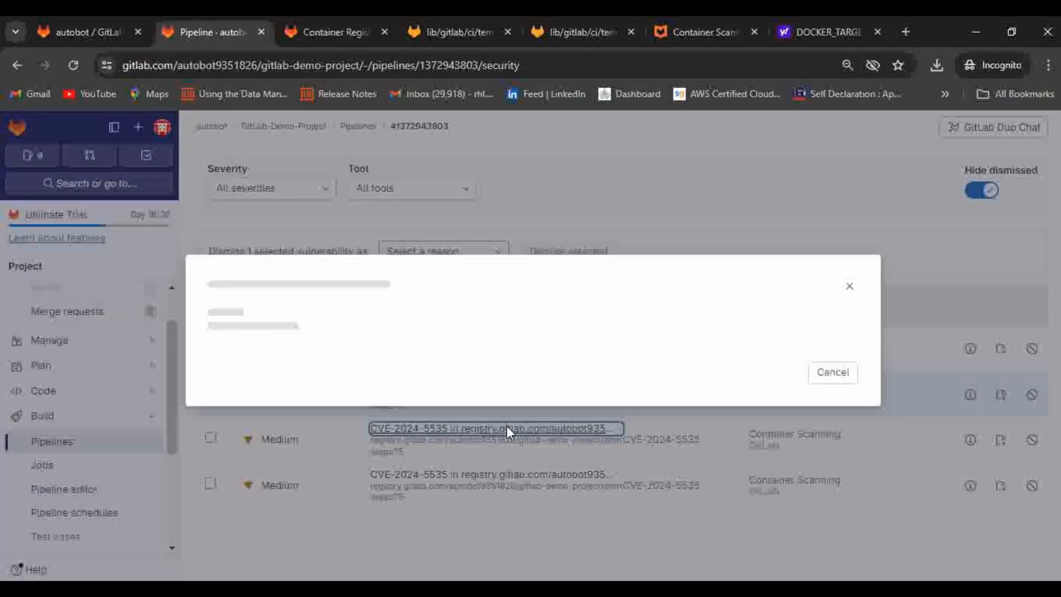
scroll(446, 407, "down", 10)
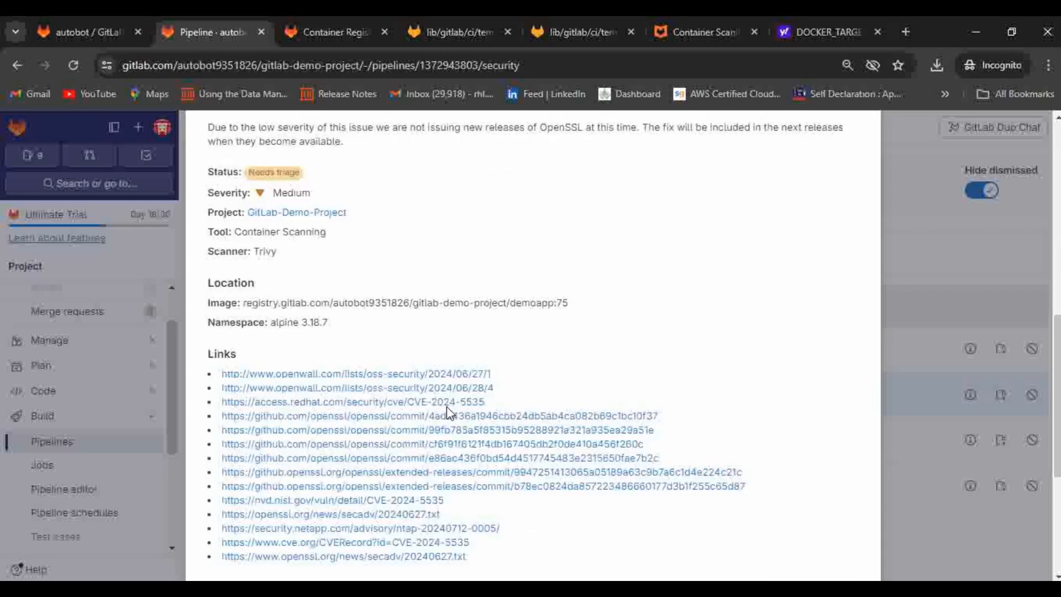
scroll(447, 407, "down", 5)
double_click(342, 486)
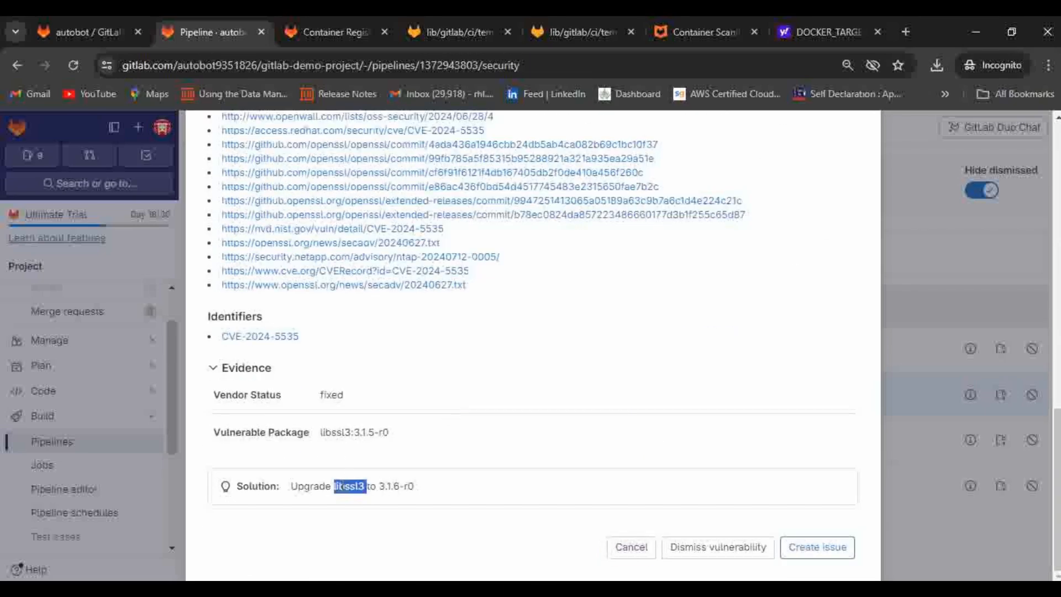
key("alt+Tab")
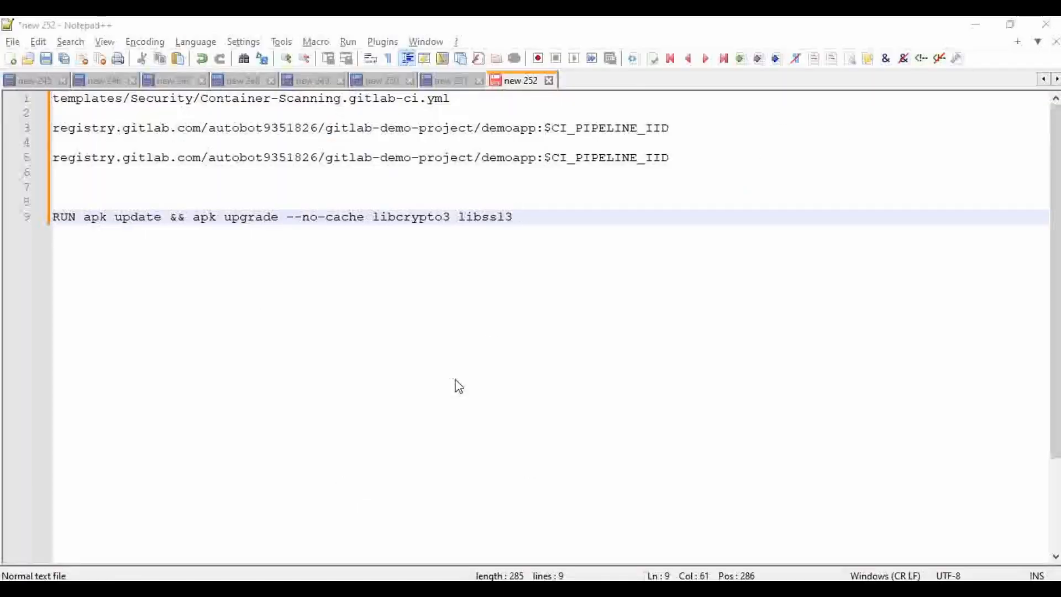
key("alt+Tab")
left_click(630, 547)
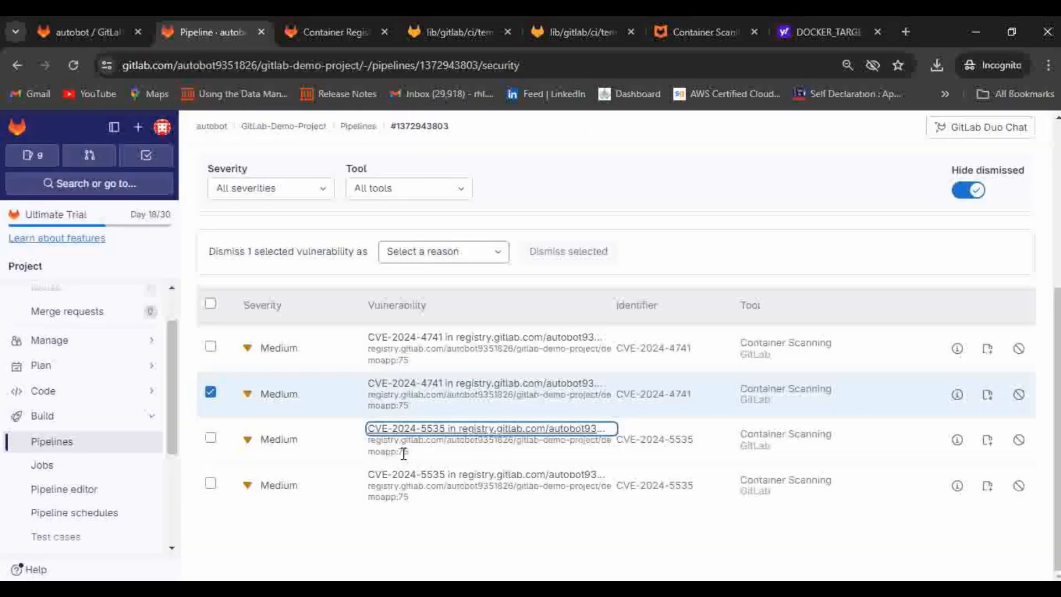
Append libcrypto3 from the second CVE-2024-5535 finding's solution to the apk upgrade line in Notepad++, then undo the duplicate entry.
left_click(412, 473)
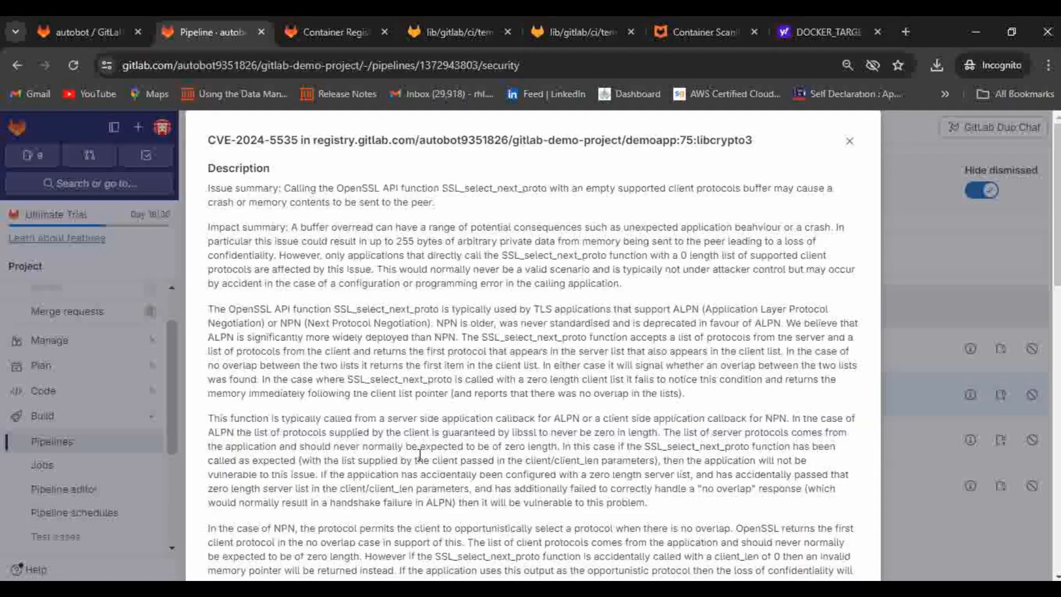
scroll(434, 418, "down", 10)
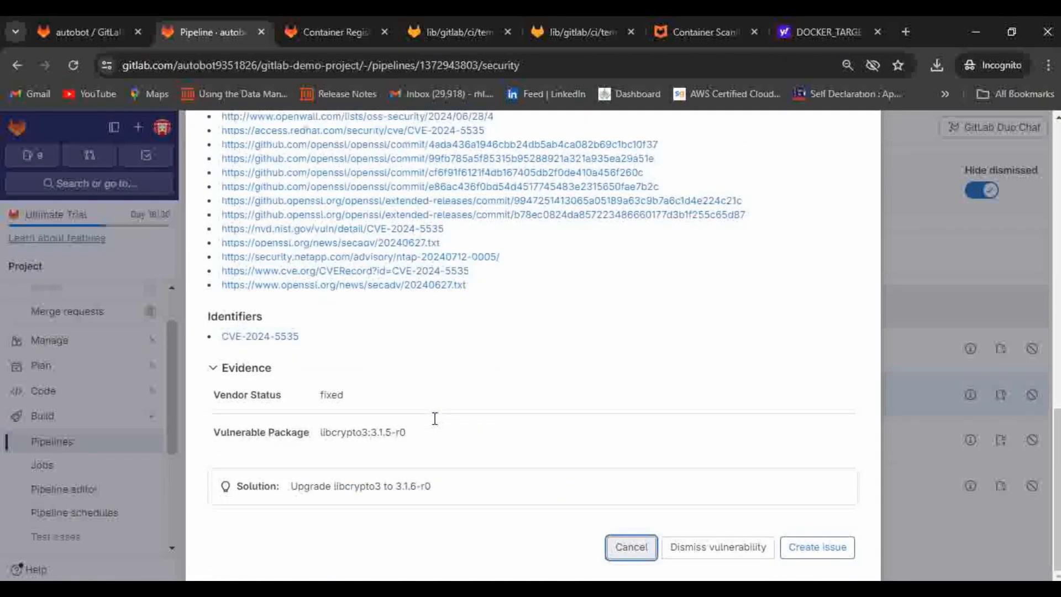
double_click(351, 486)
key("ctrl+c")
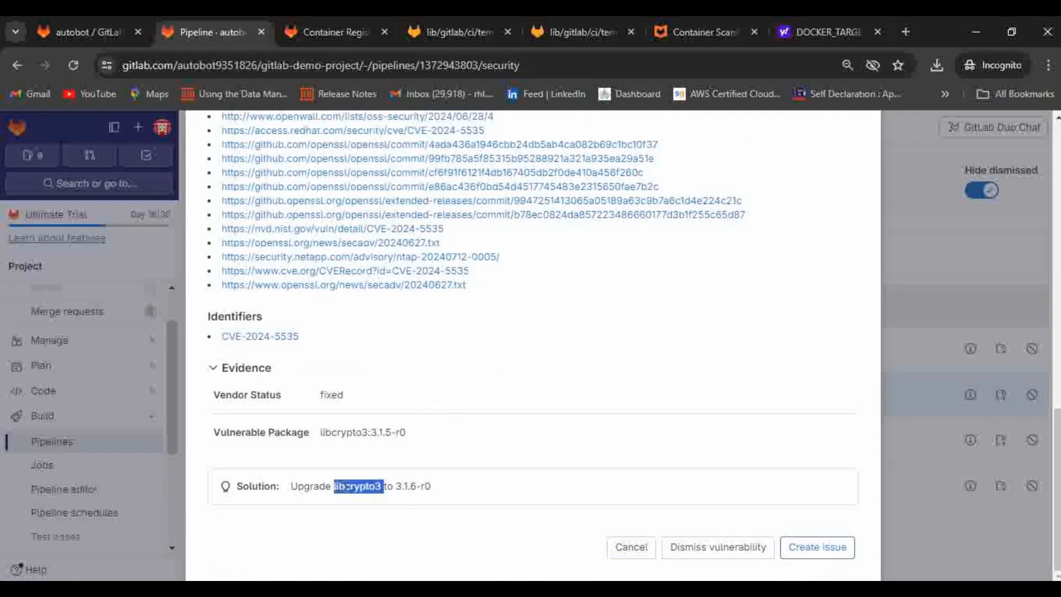
left_click(635, 551)
key("alt+Tab")
key("ctrl+v")
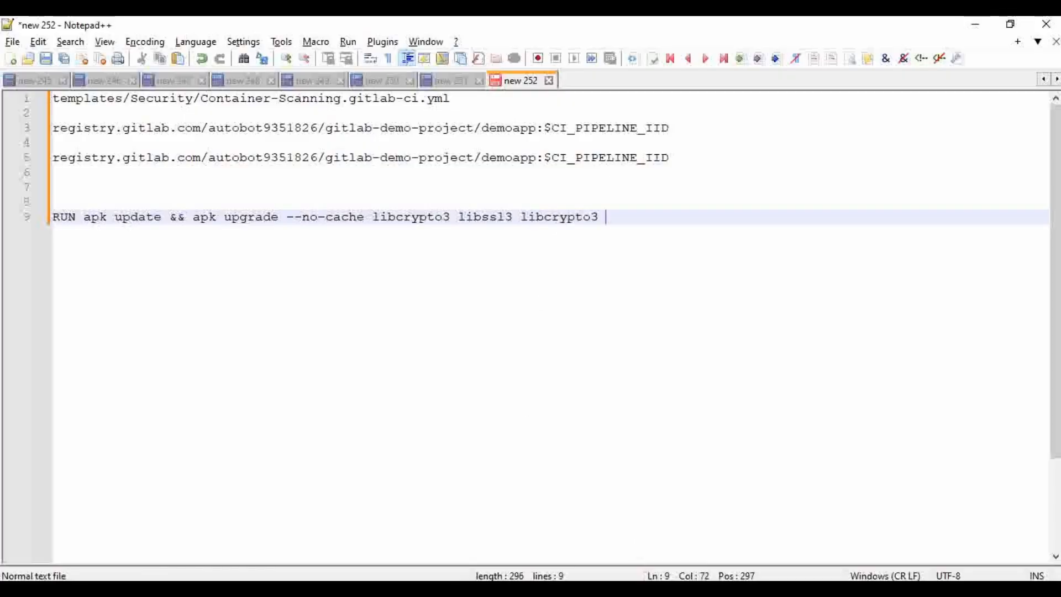
key("ctrl+z")
key("ctrl+z")
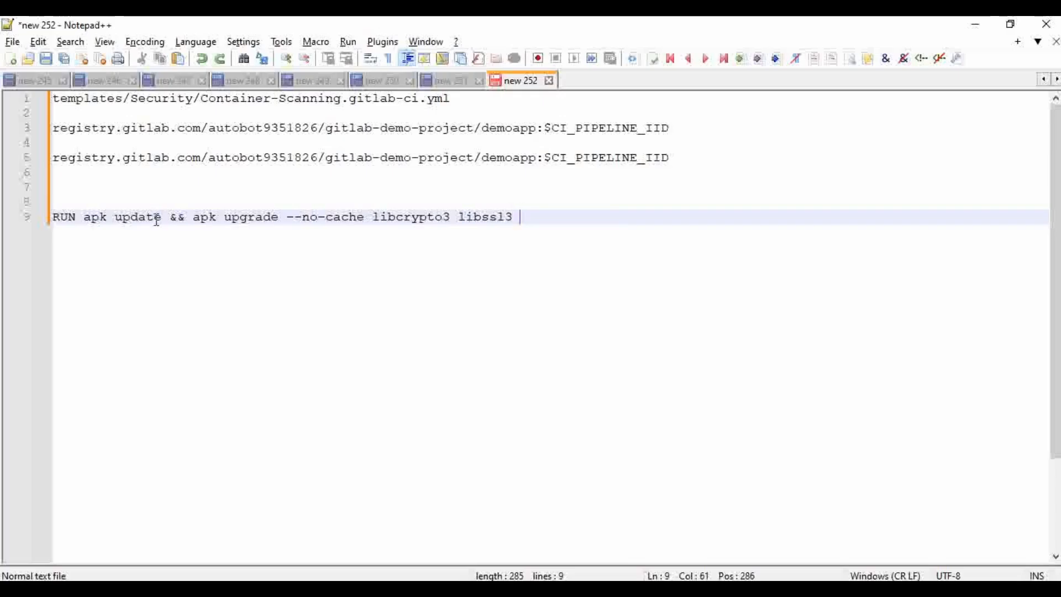
Switch to Chrome, open the project's vulnerability report, and reload the page.
key("alt+Tab")
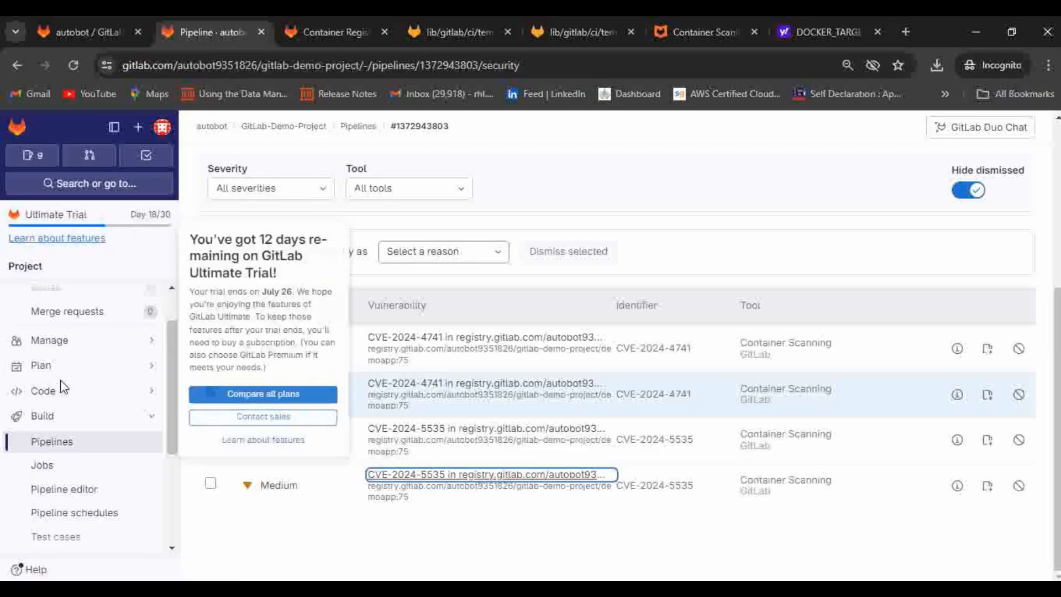
mouse_move(57, 397)
scroll(58, 403, "down", 3)
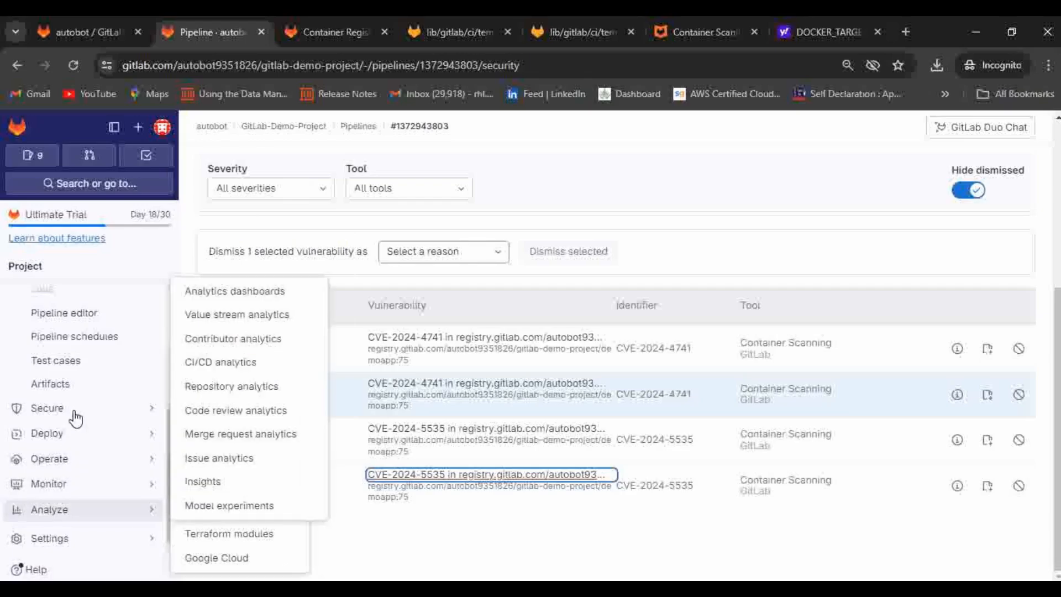
mouse_move(78, 412)
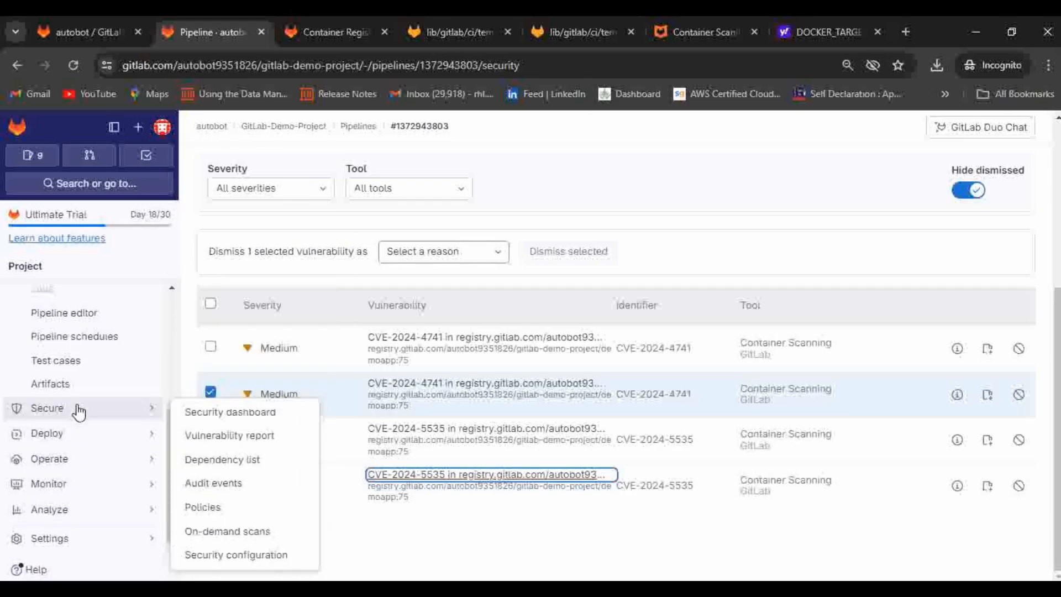
left_click(225, 436)
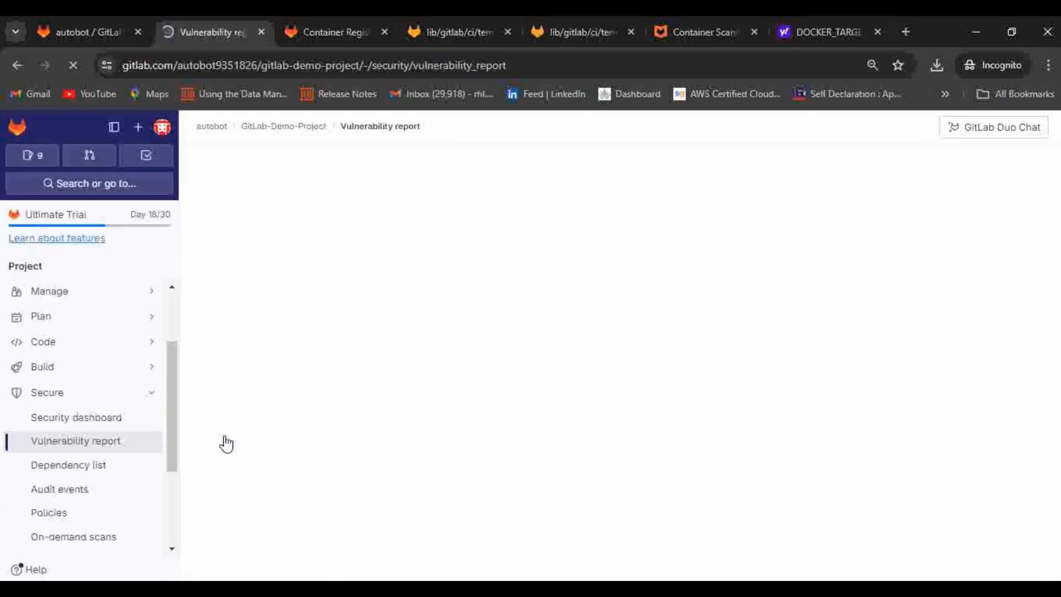
left_click(646, 73)
key("Return")
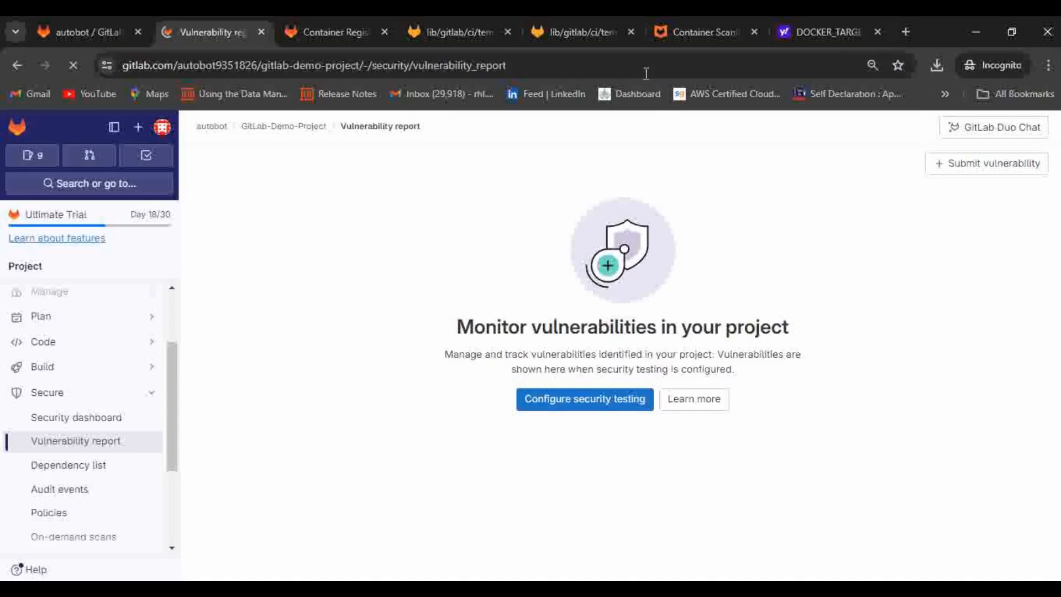
Open the project's security dashboard and look through the available security pages.
left_click(83, 424)
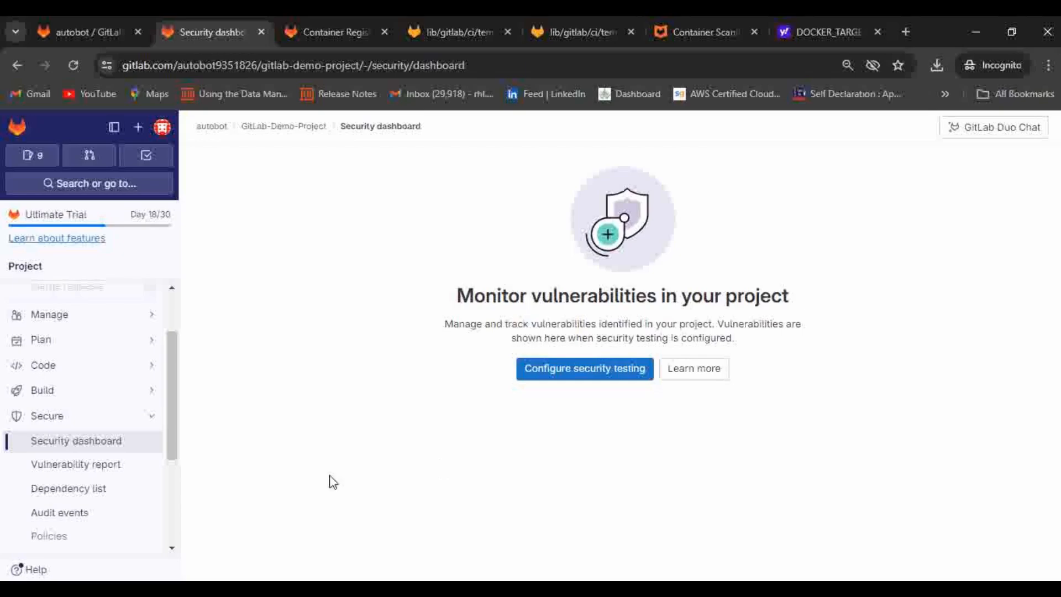
scroll(94, 426, "down", 2)
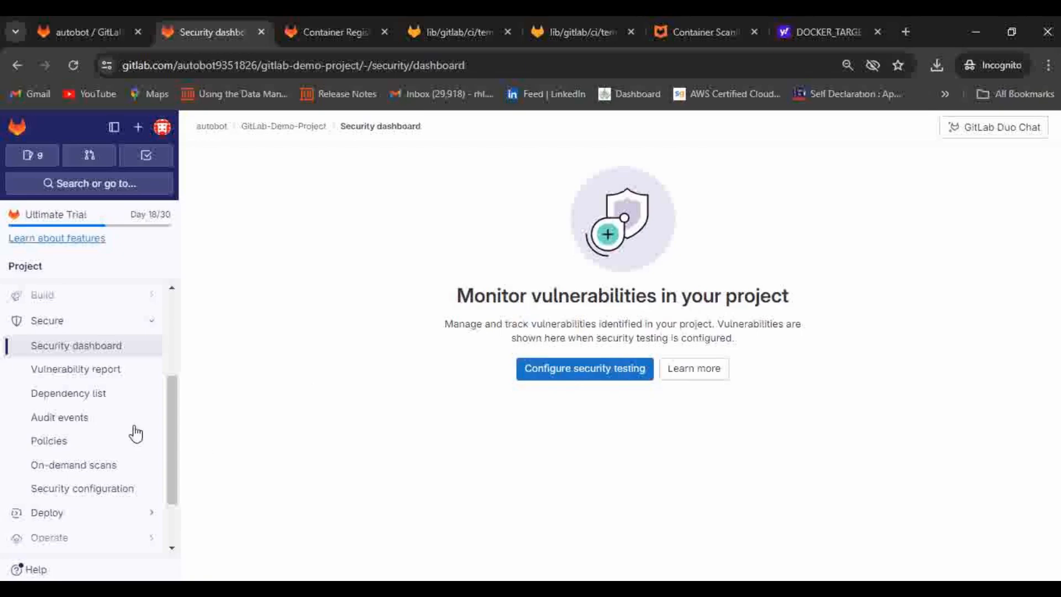
scroll(120, 385, "down", 2)
scroll(119, 387, "up", 3)
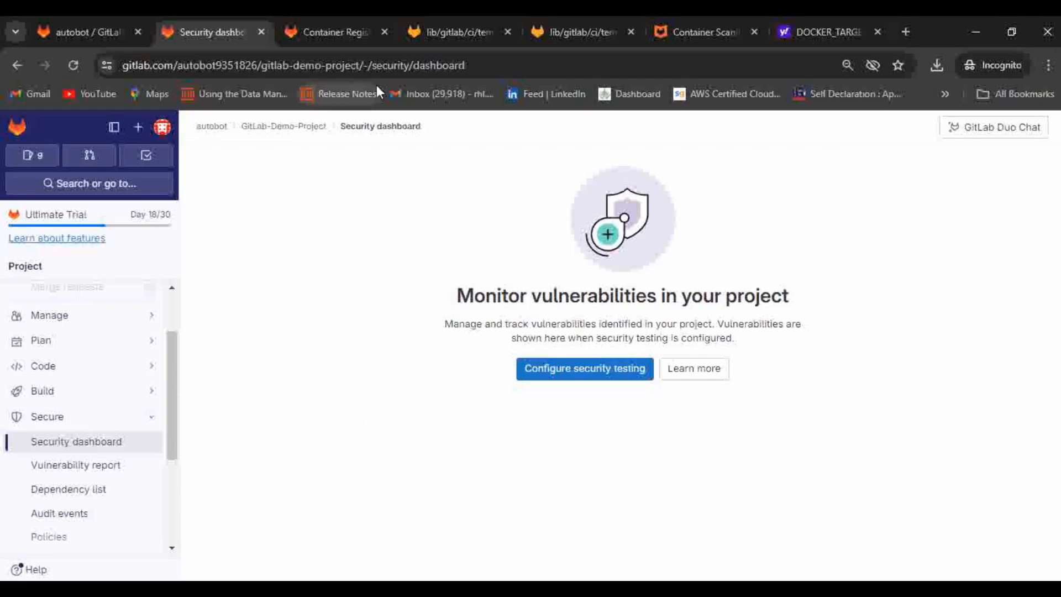
mouse_move(67, 221)
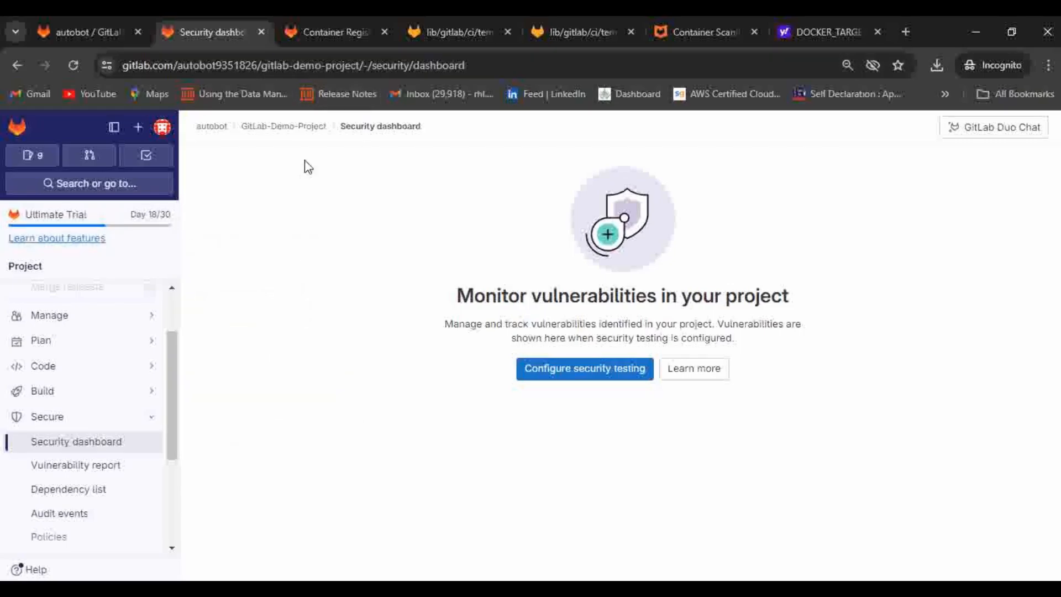
scroll(73, 416, "up", 2)
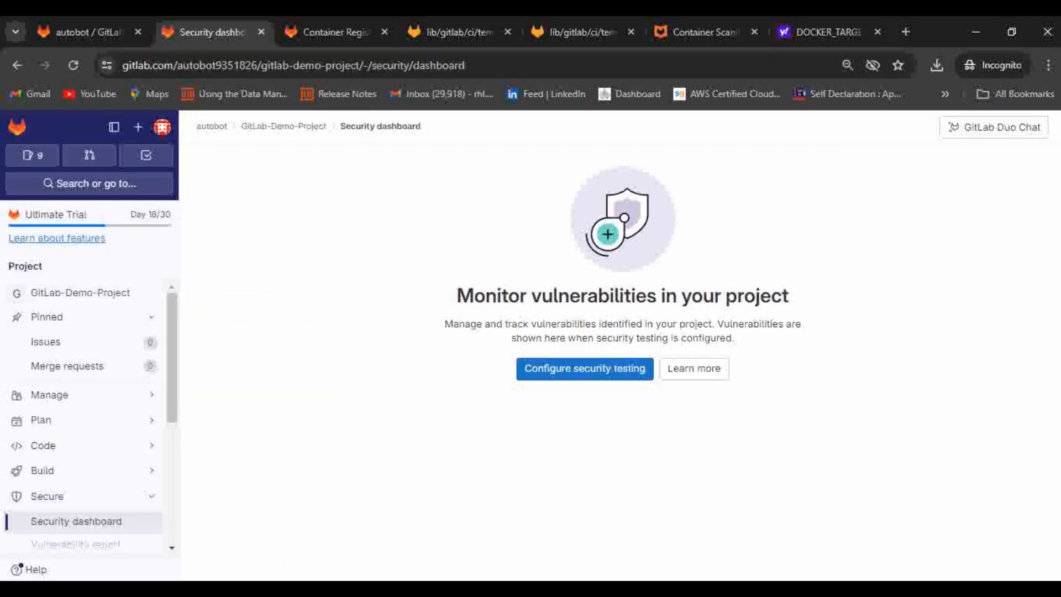
Switch to Notepad++ and copy the whole RUN apk upgrade line.
left_click(497, 589)
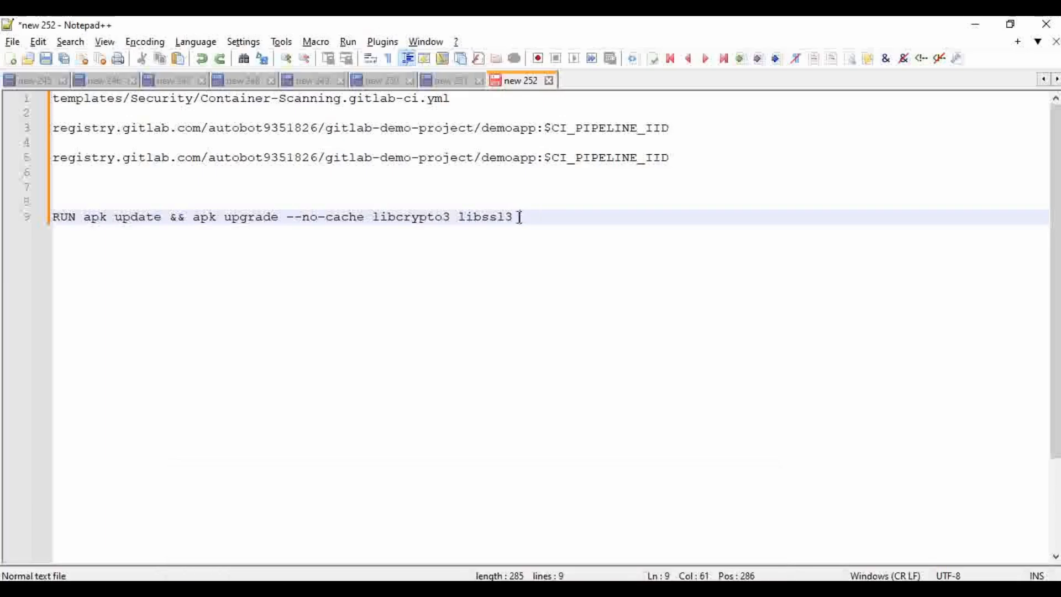
left_click_drag(516, 217, 24, 210)
key("ctrl+c")
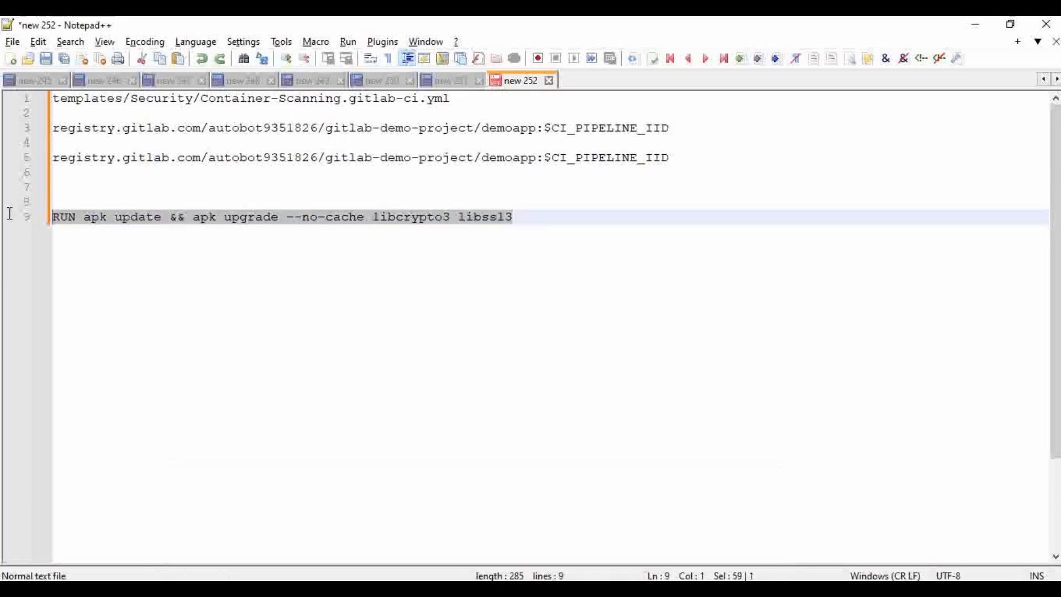
In the gitlab-demo-project window of VS Code, add "RUN apk update && apk upgrade --no-cache libcrypto3 libssl3" below WORKDIR in the Dockerfile and save.
mouse_move(497, 588)
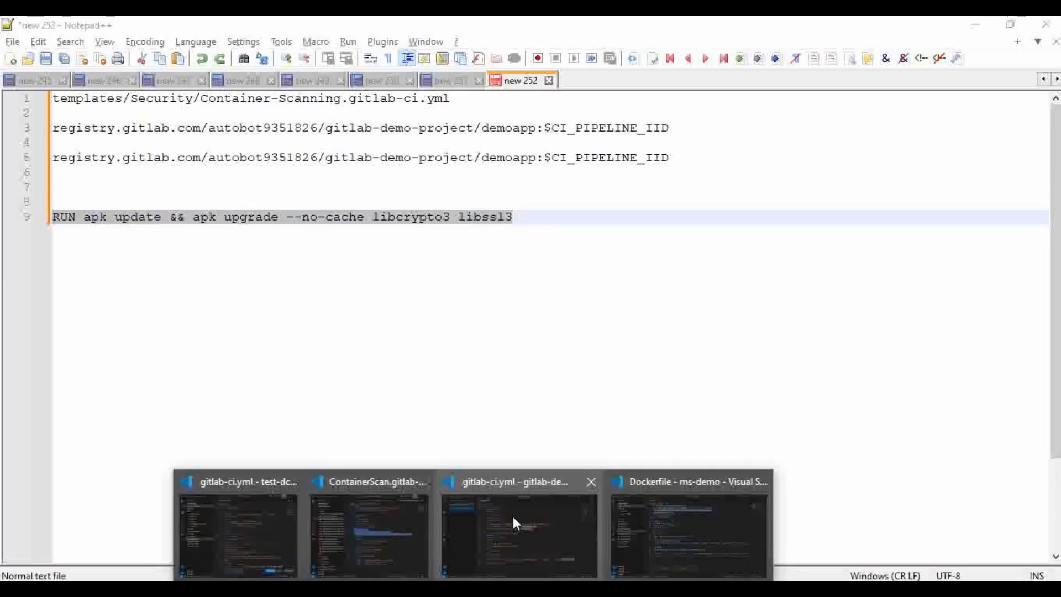
left_click(553, 499)
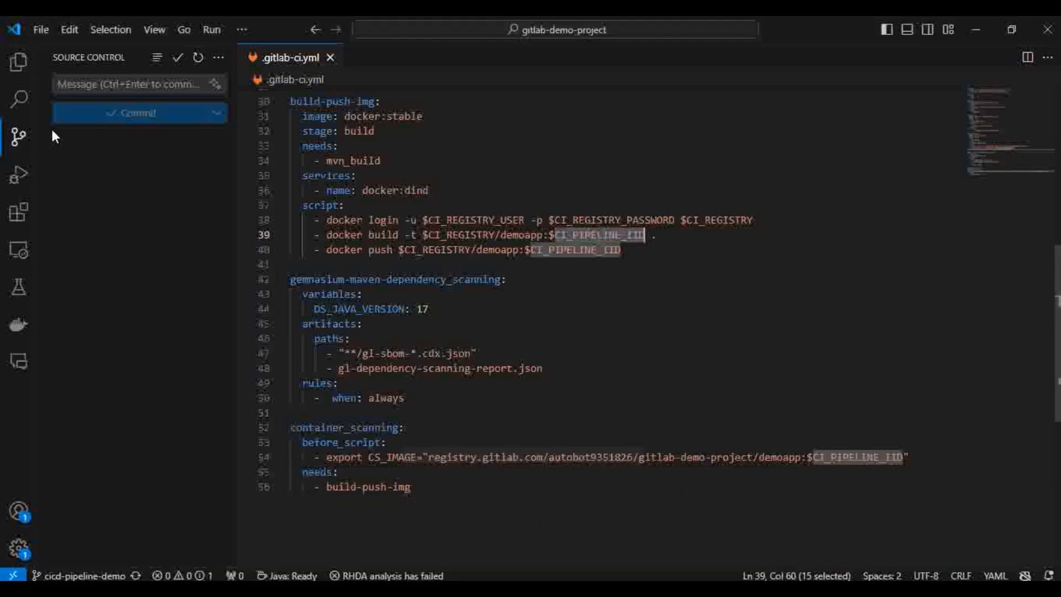
left_click(19, 65)
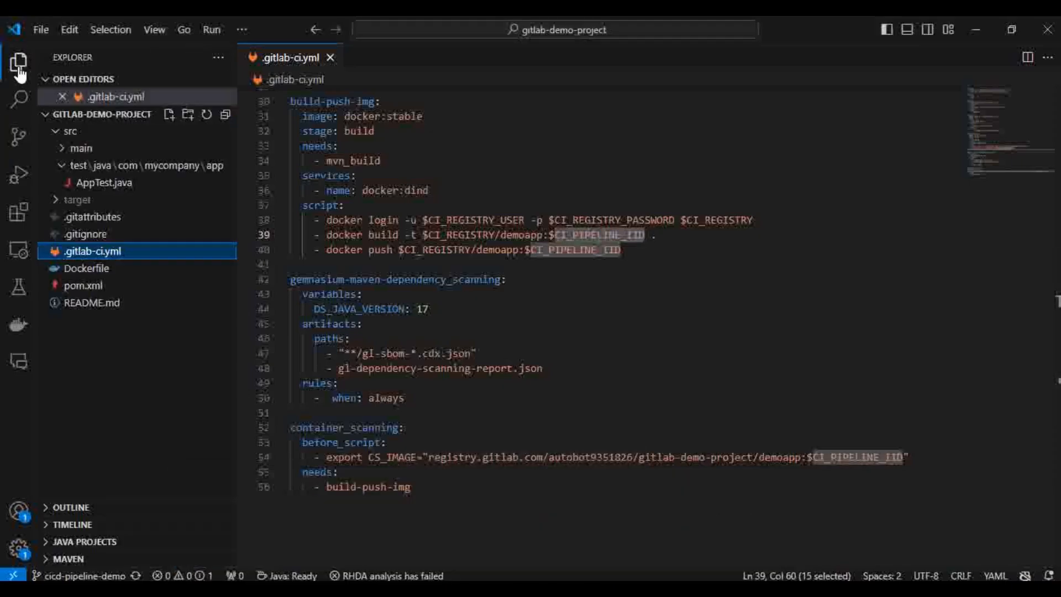
left_click(101, 269)
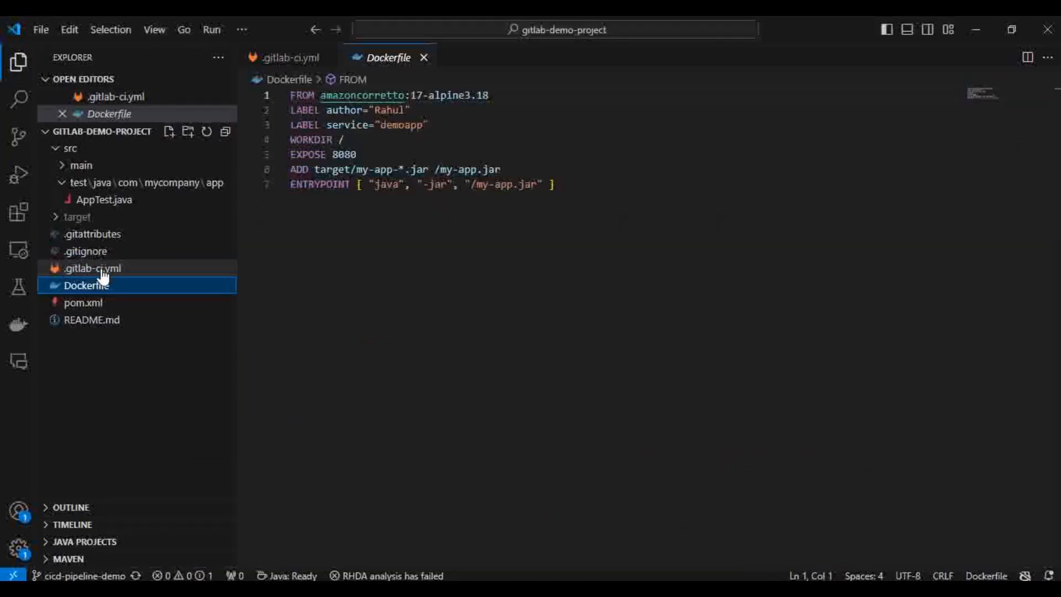
left_click(391, 140)
key("Return")
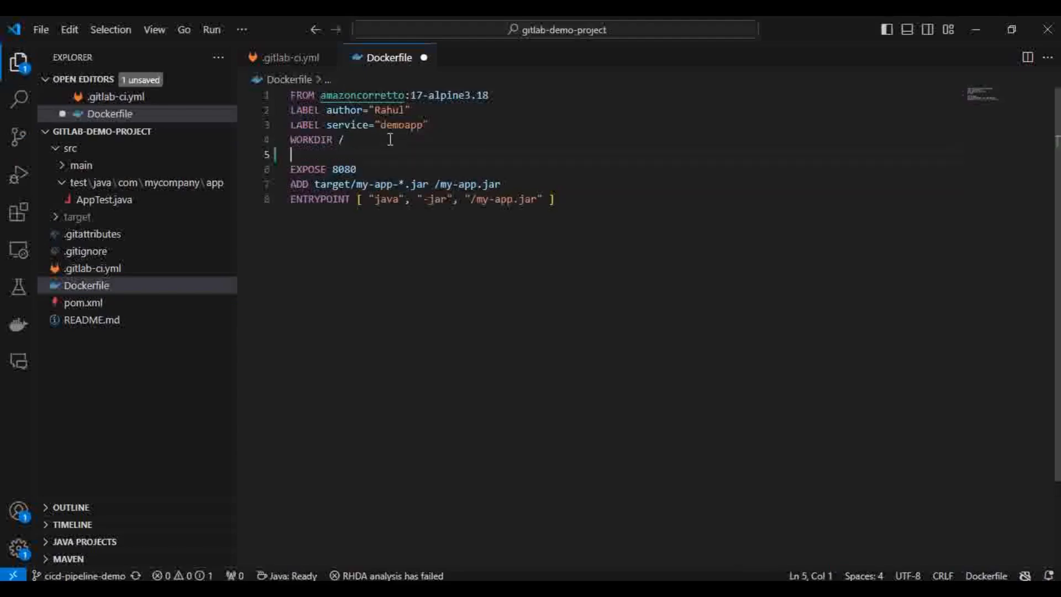
key("ctrl+v")
key("ctrl+s")
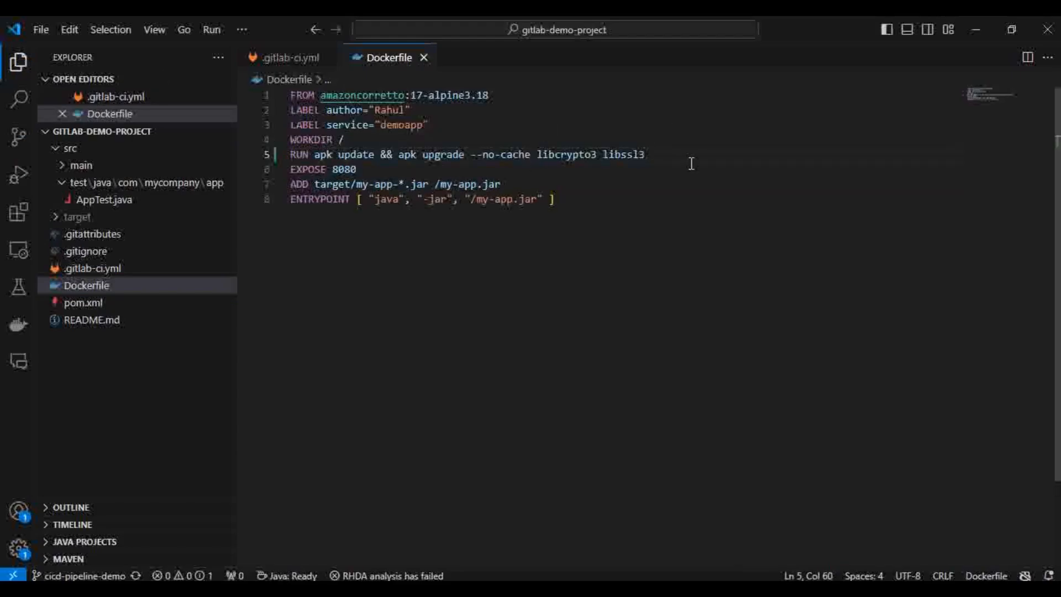
Commit the Dockerfile change with the message "updated the dockerfile" and sync it with origin/cicd-pipeline-demo.
left_click(17, 139)
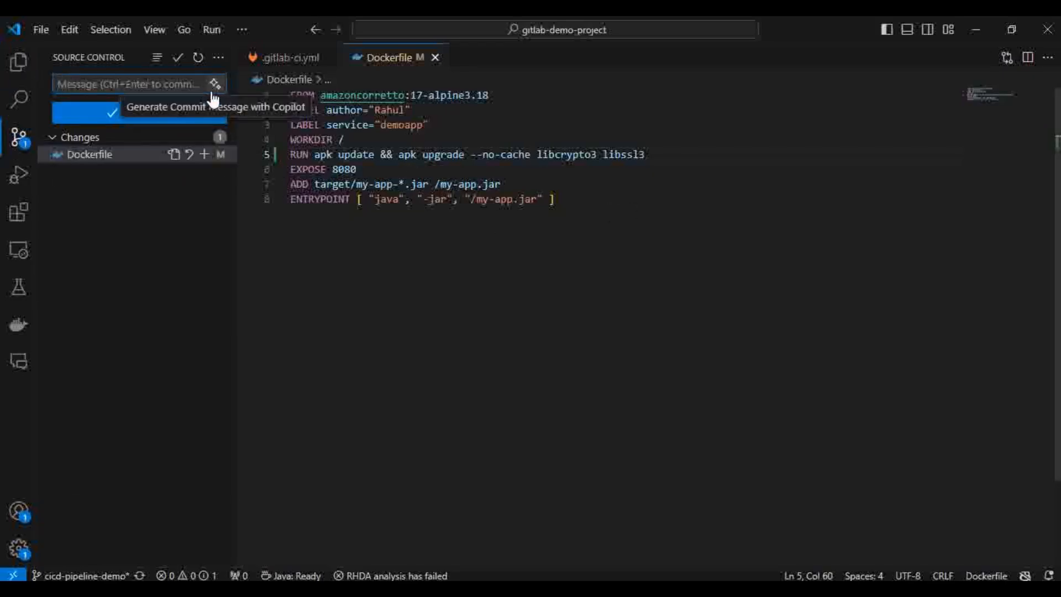
type("updated ")
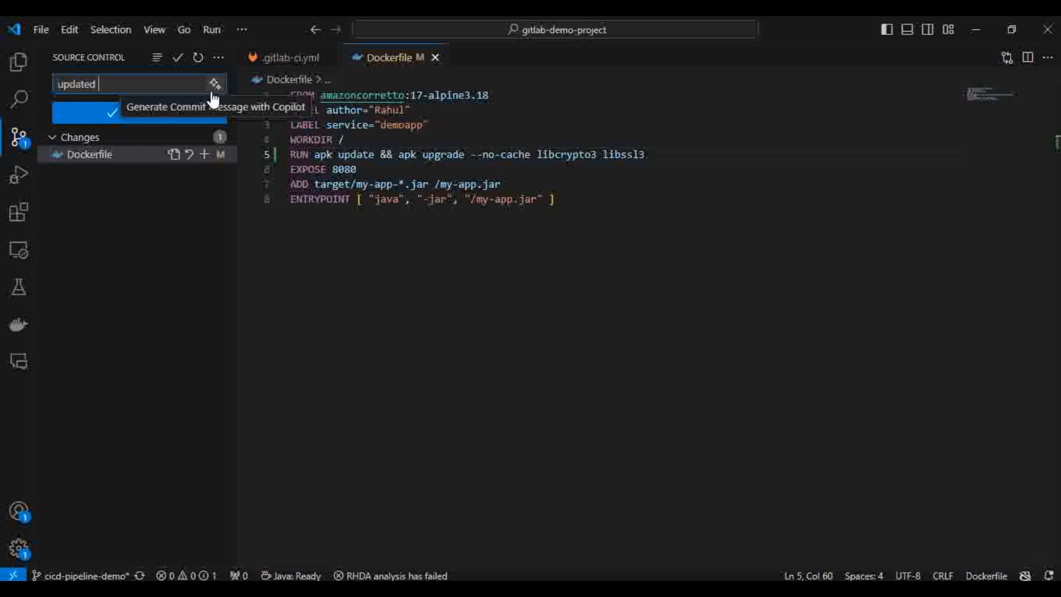
type("the dockerfile")
left_click(104, 119)
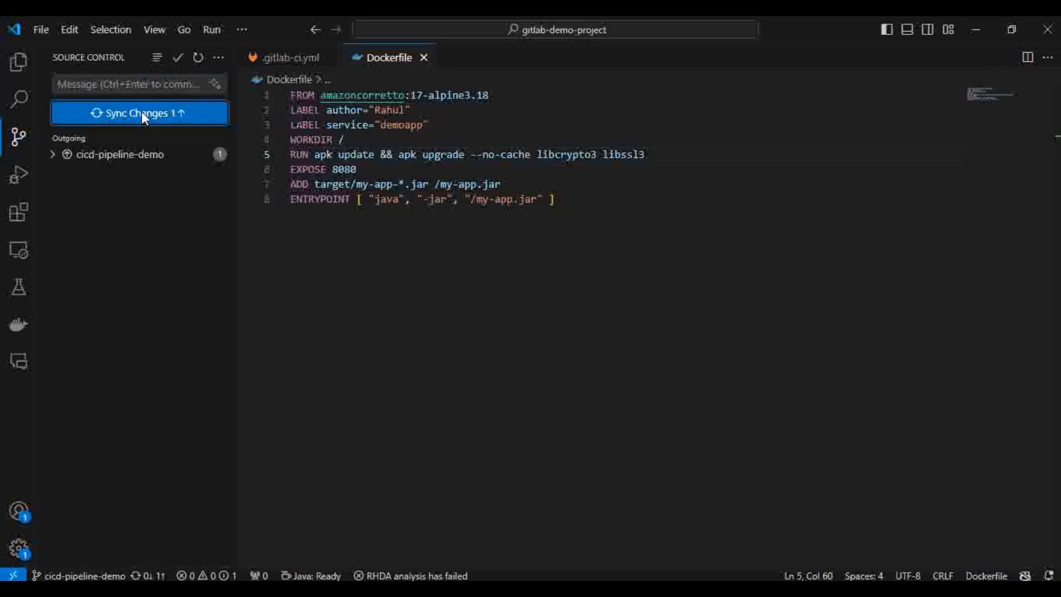
left_click(141, 111)
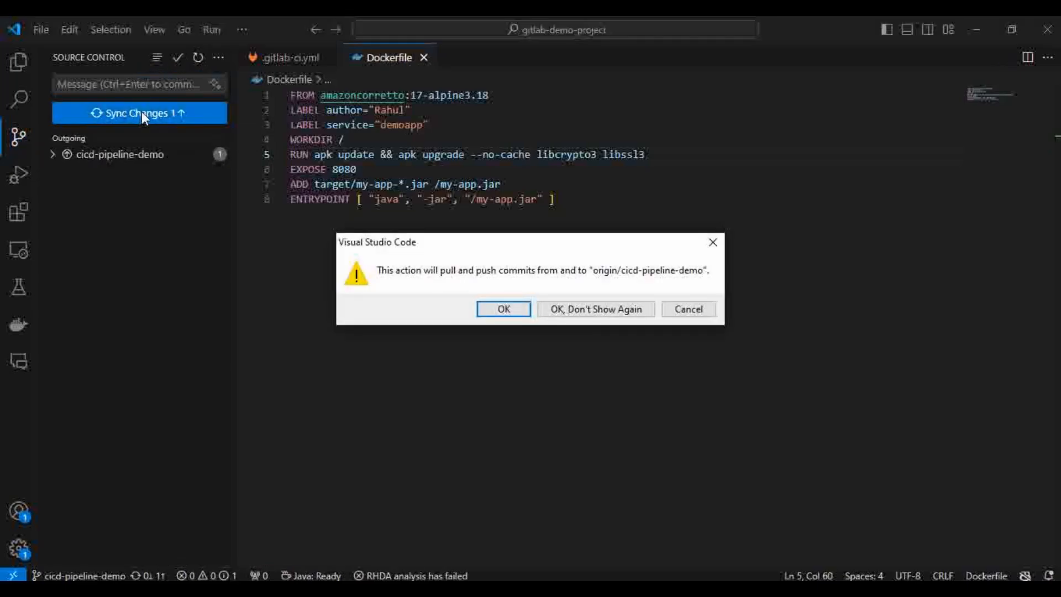
left_click(514, 309)
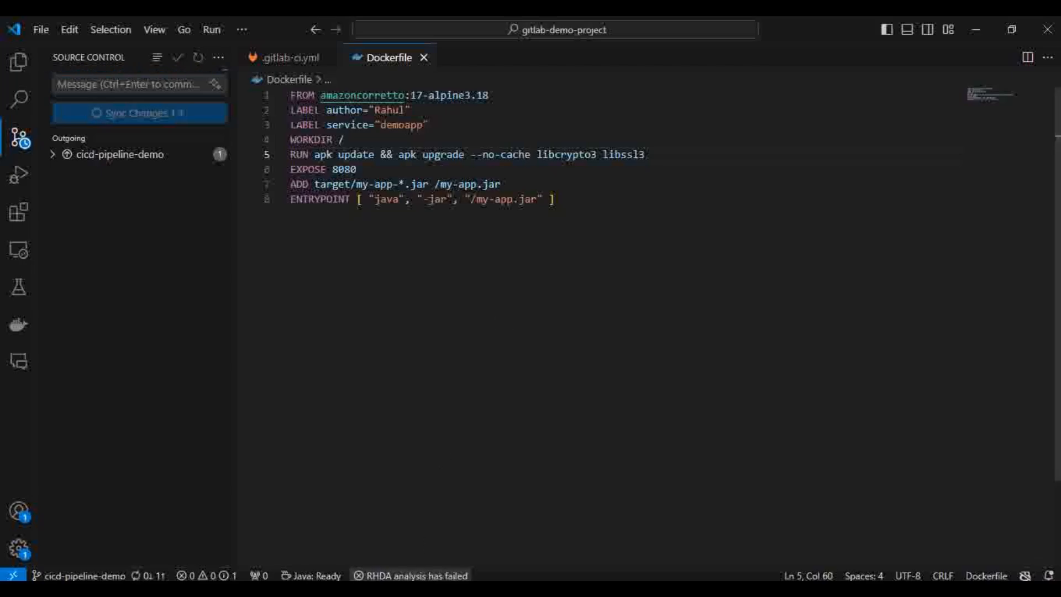
Switch to the GitLab window in Chrome and open the project's pipelines list.
mouse_move(434, 589)
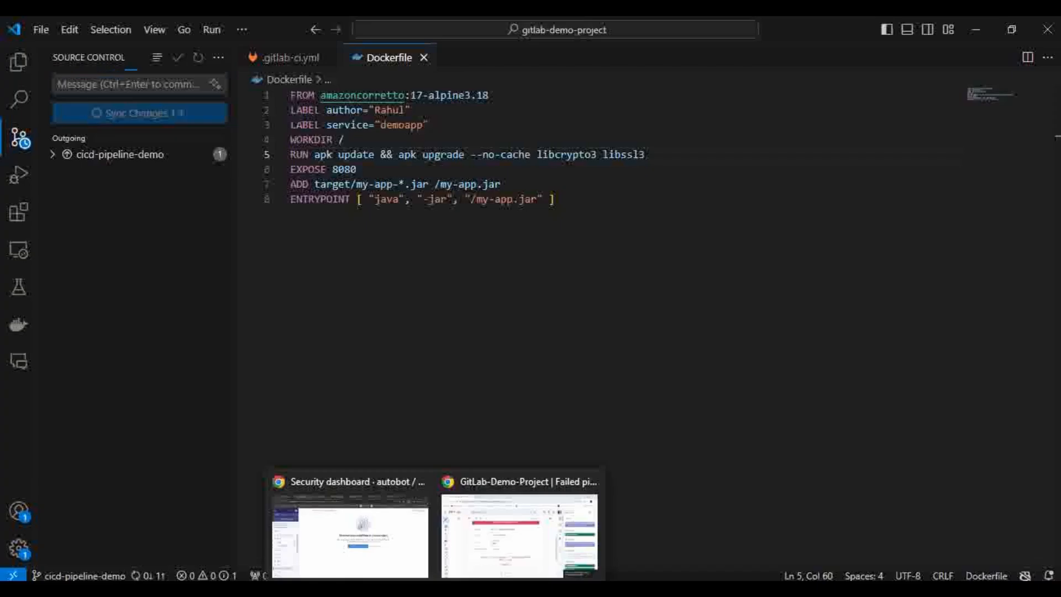
left_click(312, 522)
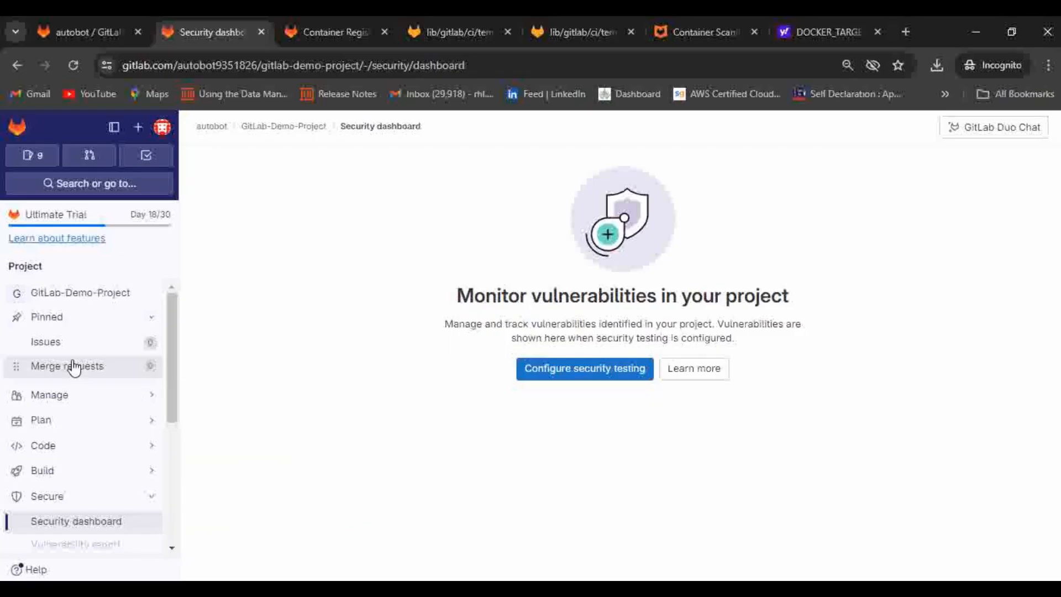
mouse_move(70, 483)
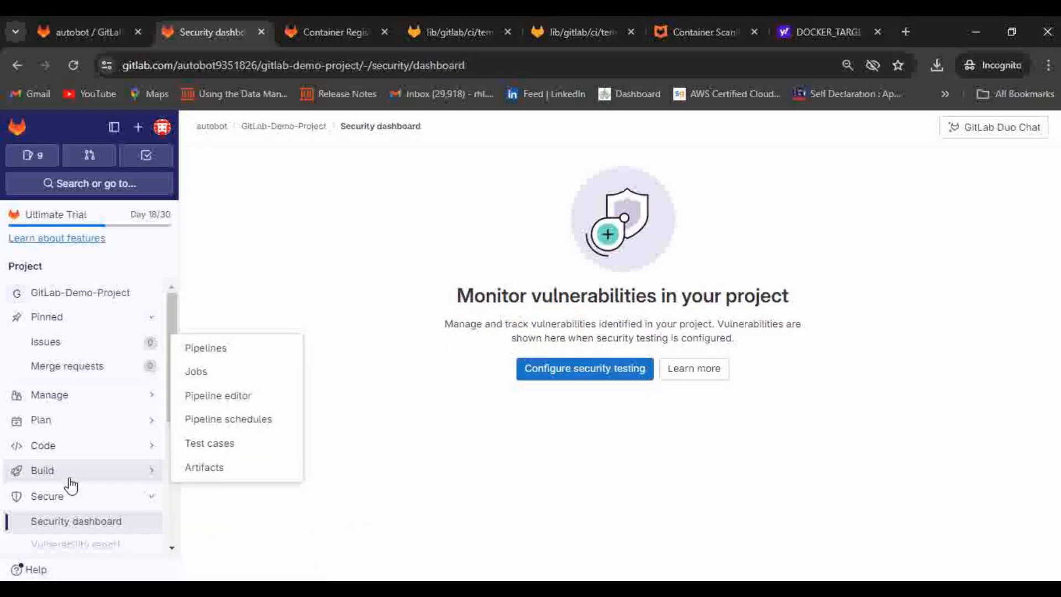
left_click(237, 351)
Check the sync progress in VS Code and look for a new pipeline in Chrome's pipelines list.
key("alt+Tab")
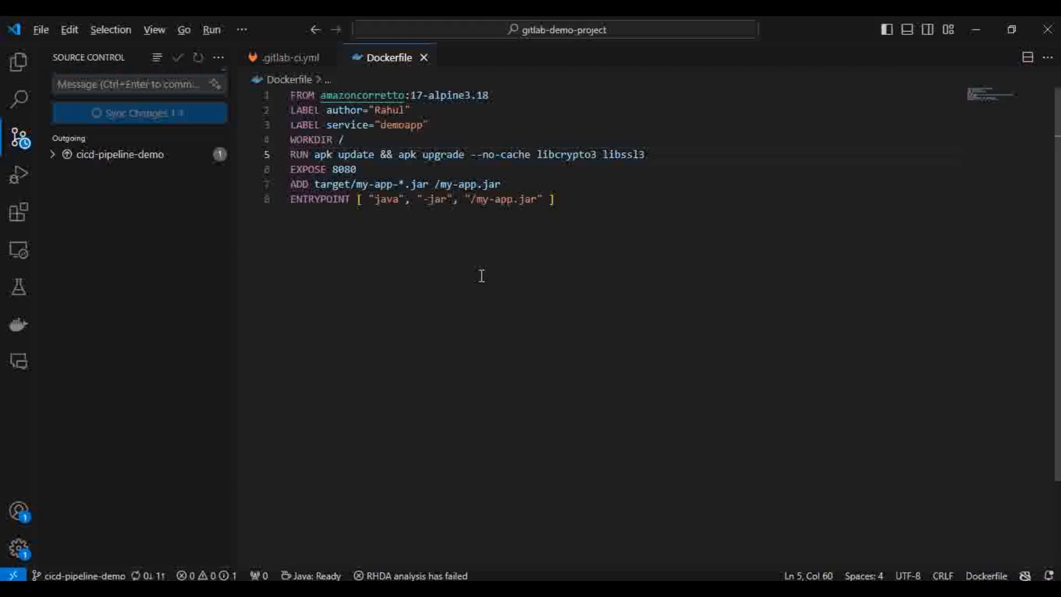
key("alt+Tab")
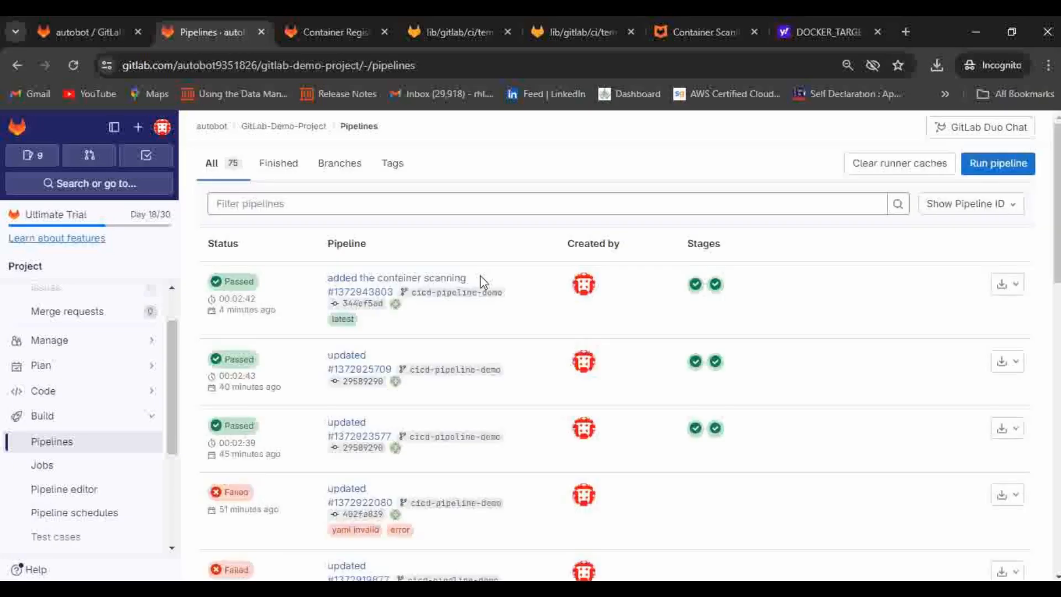
key("alt+Tab")
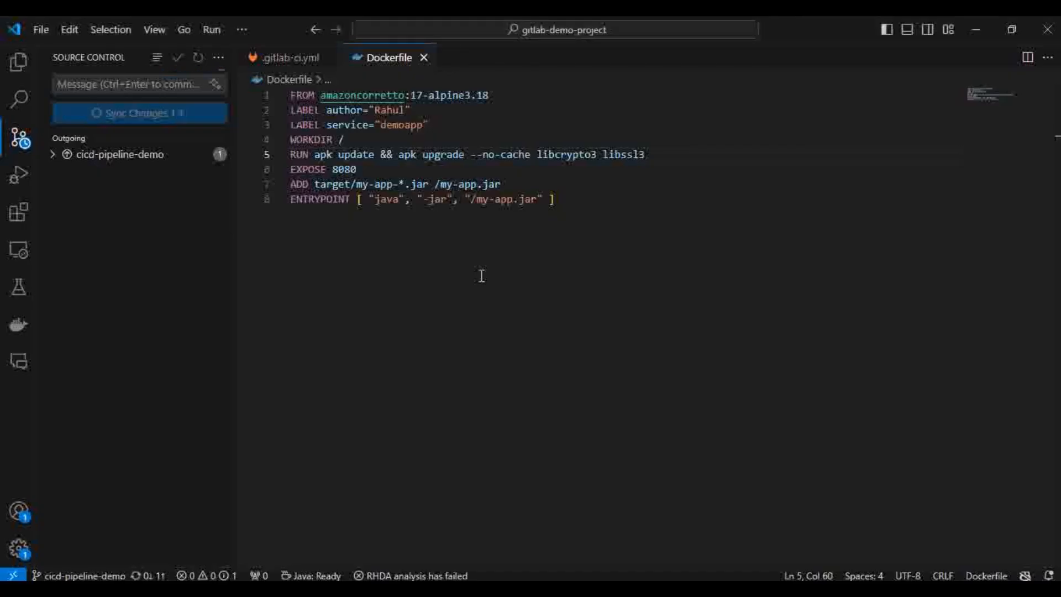
key("alt+Tab")
key("alt+Tab")
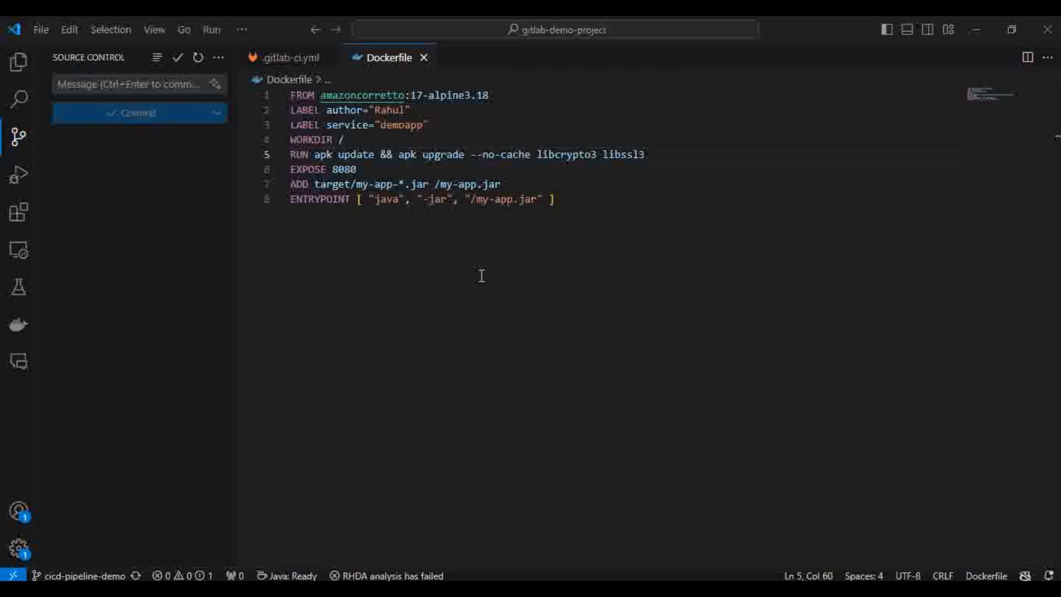
Switch to Chrome, open the running "updated the dockerfile" pipeline, and group its jobs by job dependencies with the dependency links shown.
key("alt+Tab")
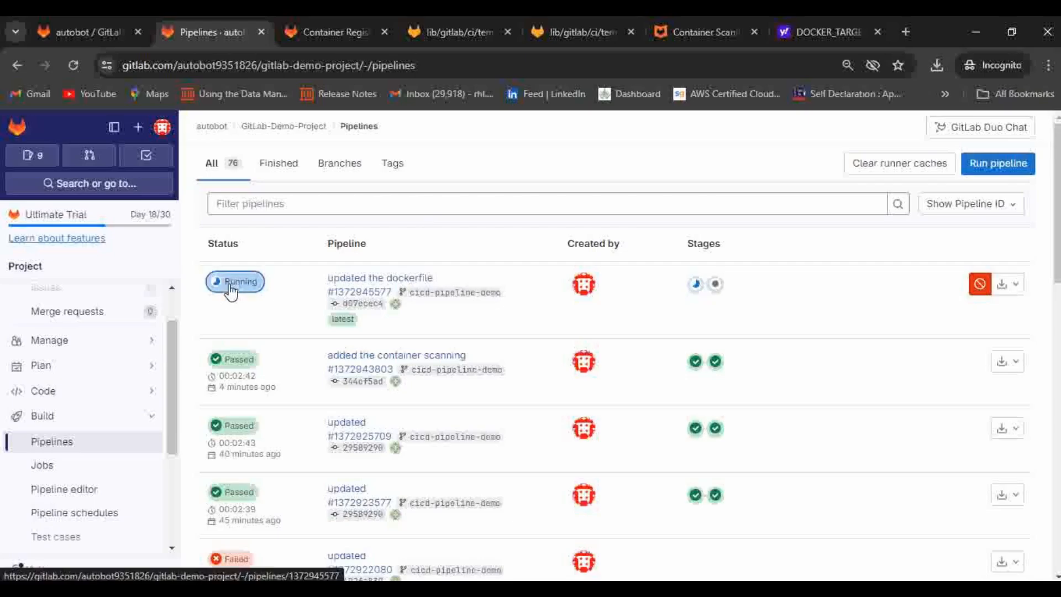
left_click(228, 286)
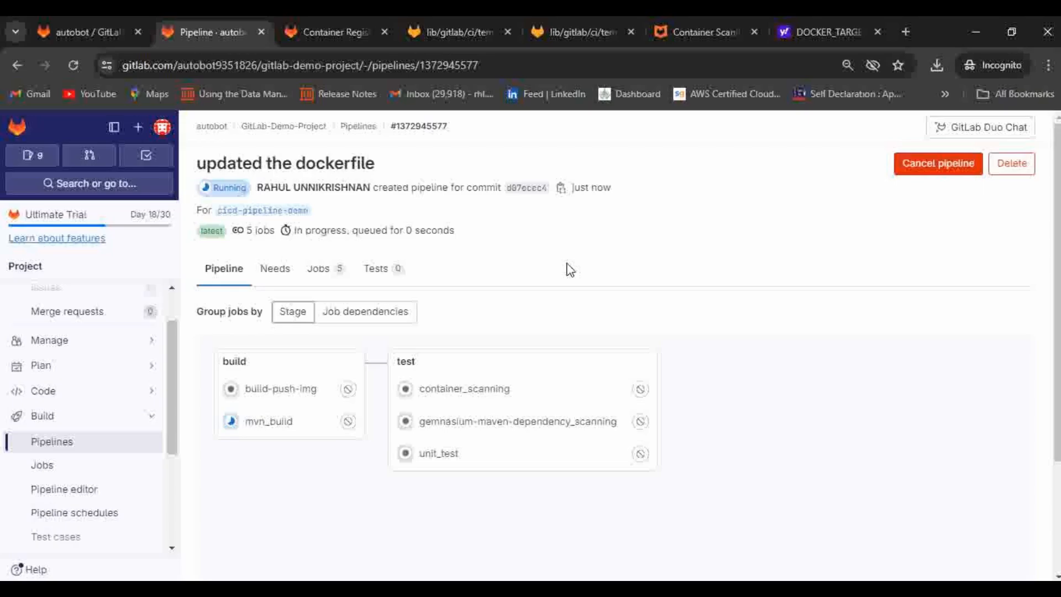
left_click(353, 321)
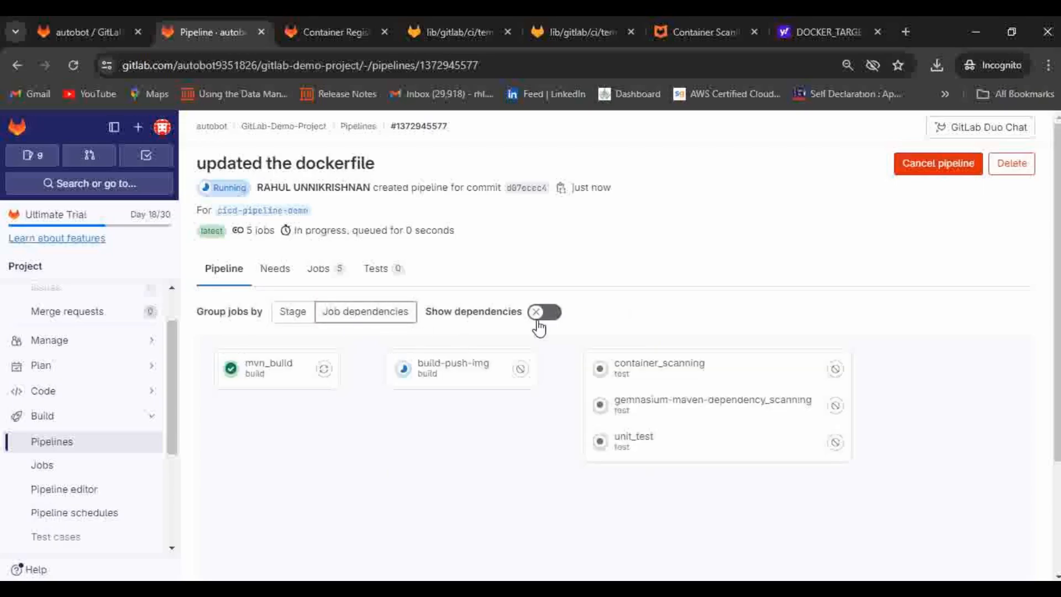
left_click(544, 314)
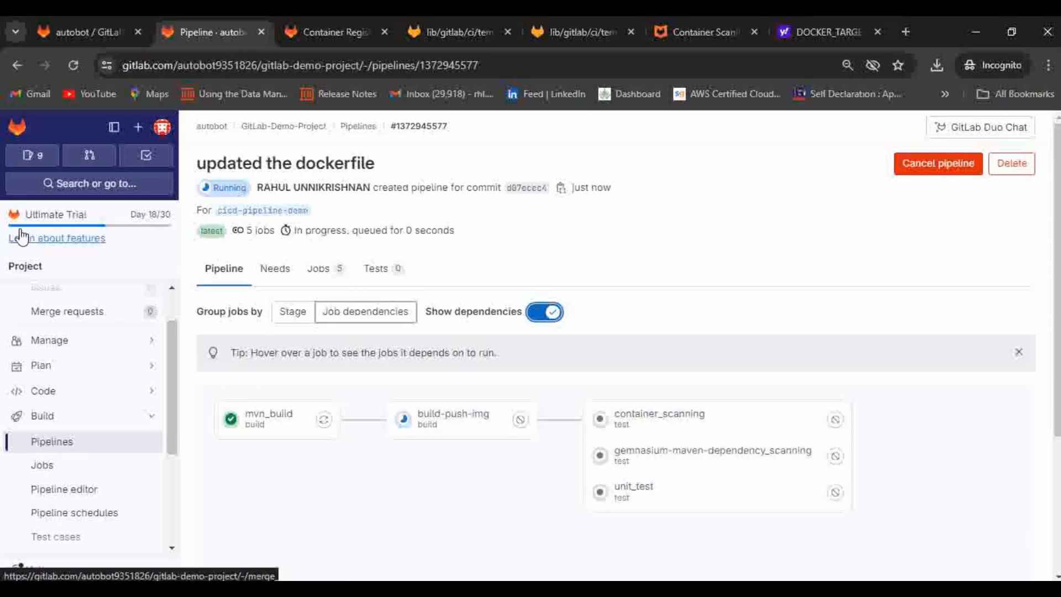
Reopen the "updated the dockerfile" pipeline from the pipelines list and reload its page repeatedly to follow the build and test jobs.
left_click(16, 72)
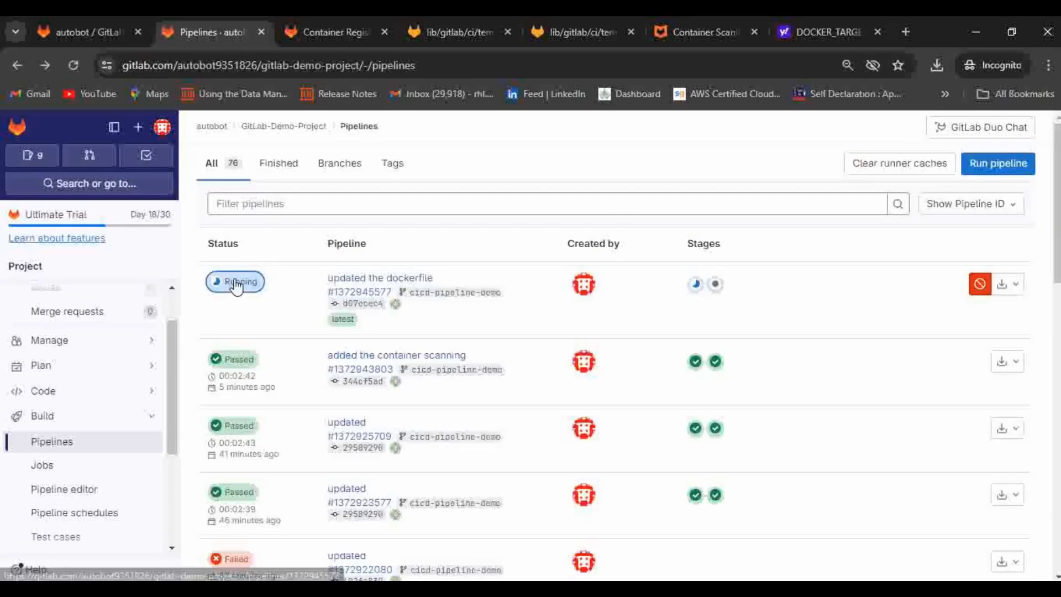
left_click(237, 285)
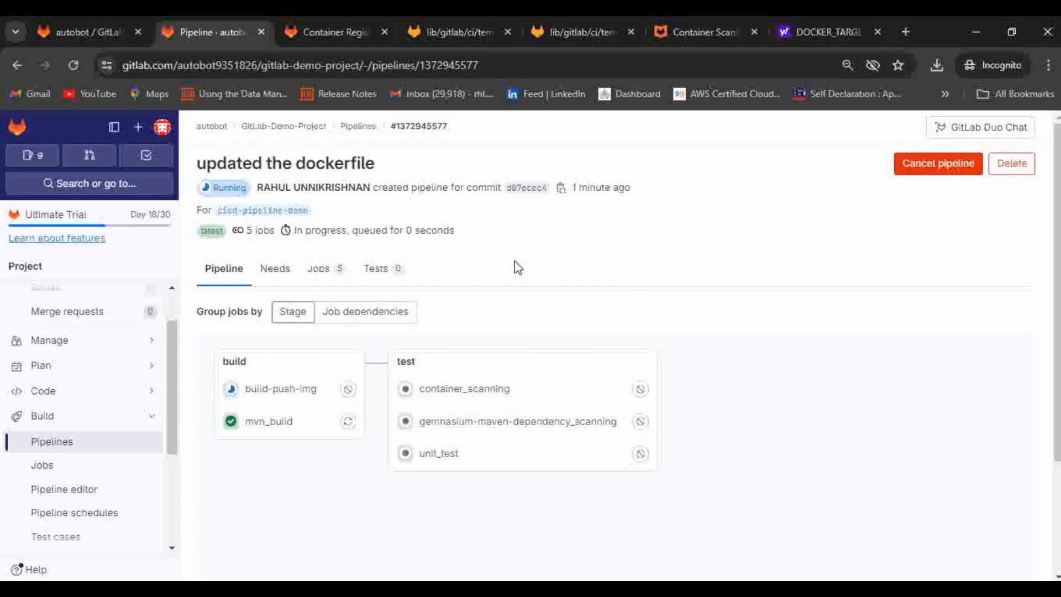
left_click(612, 62)
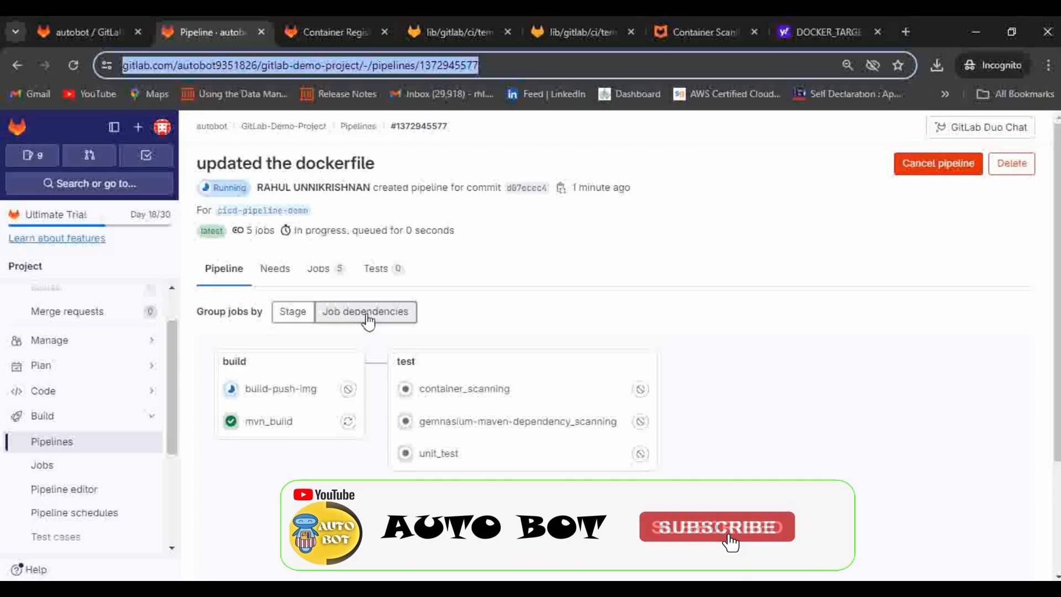
left_click(574, 65)
key("Return")
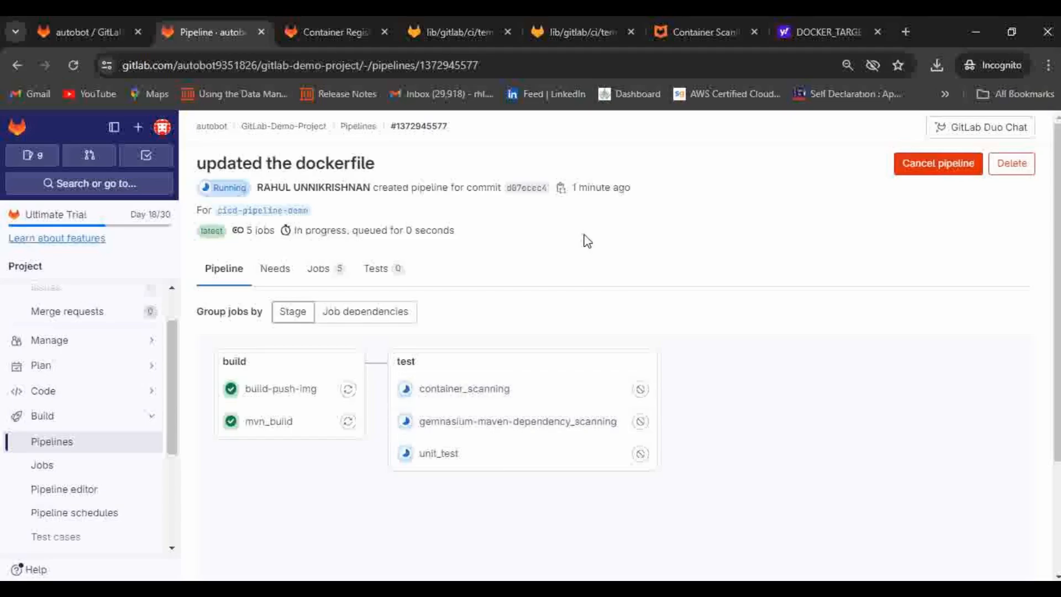
left_click(644, 67)
key("Return")
mouse_move(51, 216)
left_click(608, 69)
key("Return")
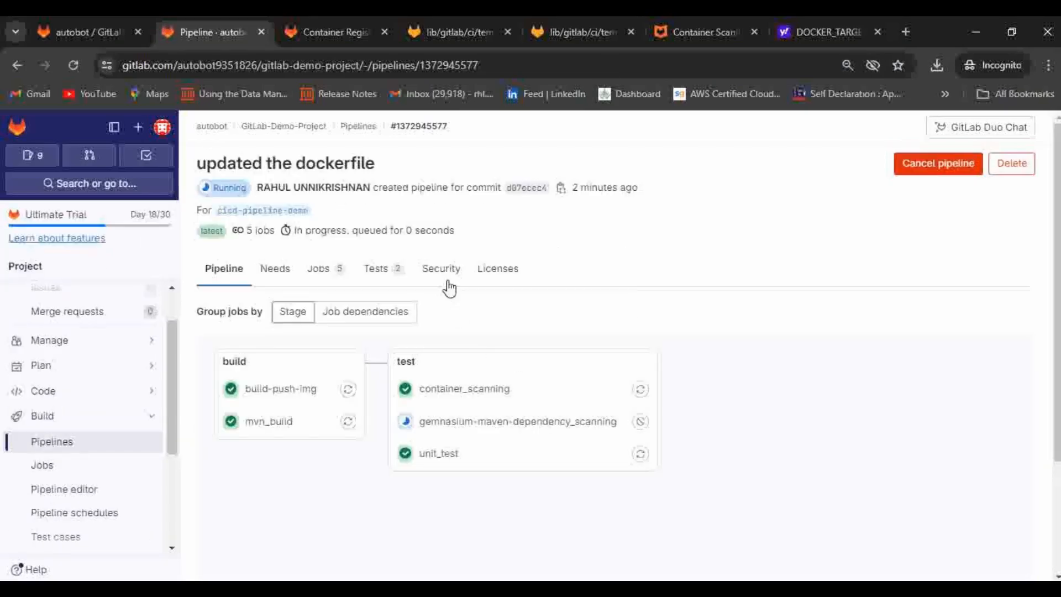
Check the running pipeline's security findings, return to its job graph, and reload the page to follow the dependency scanning job.
left_click(445, 278)
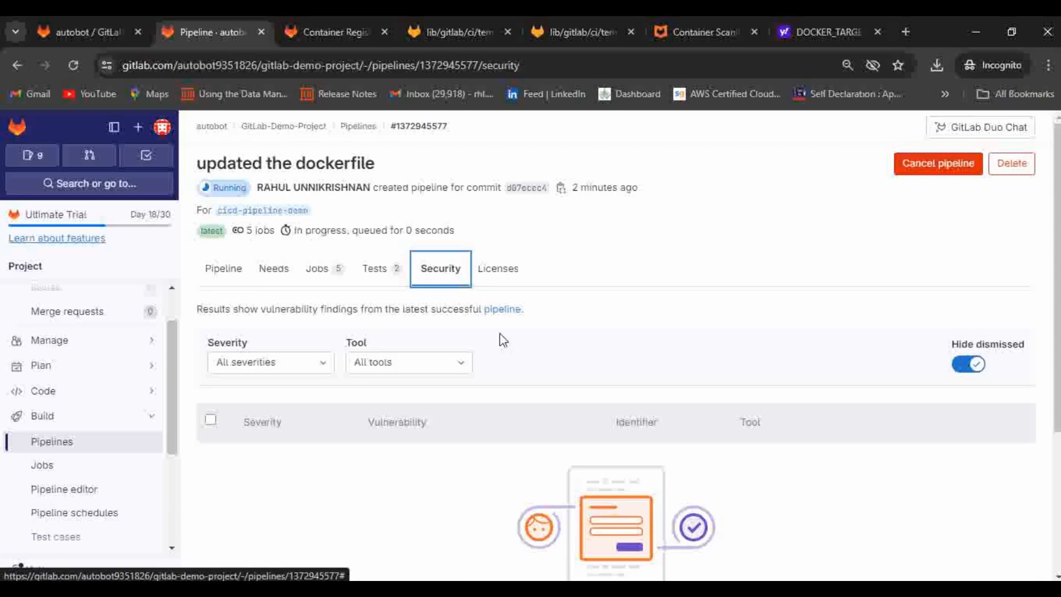
left_click(220, 271)
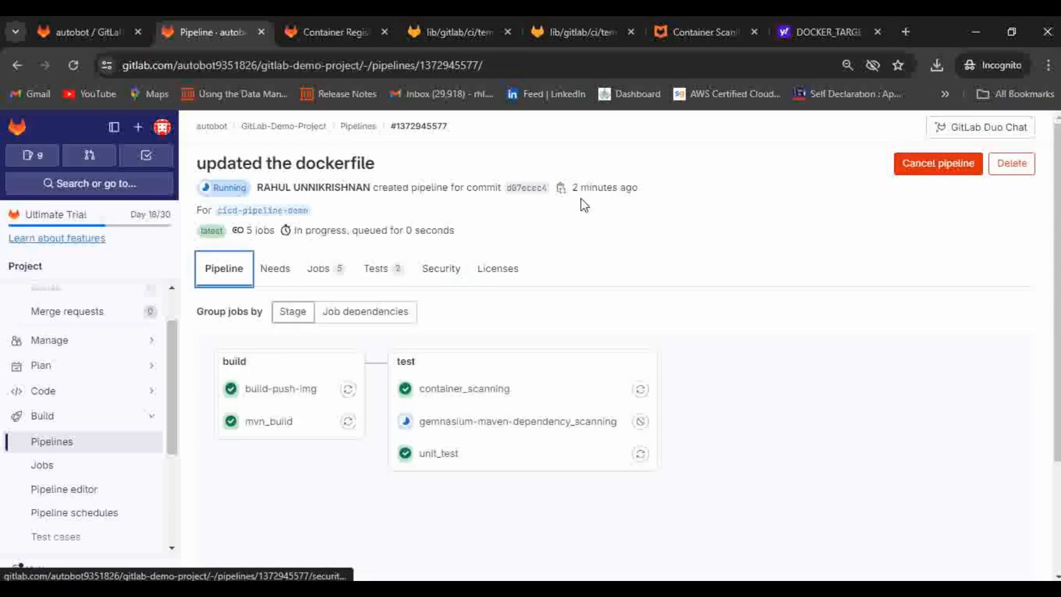
left_click(595, 69)
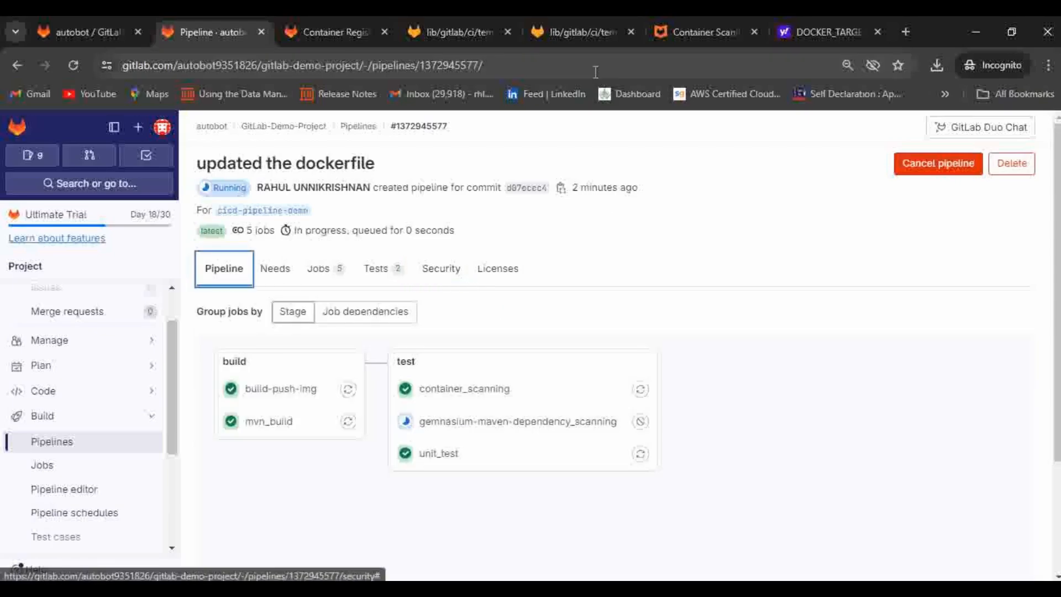
key("Return")
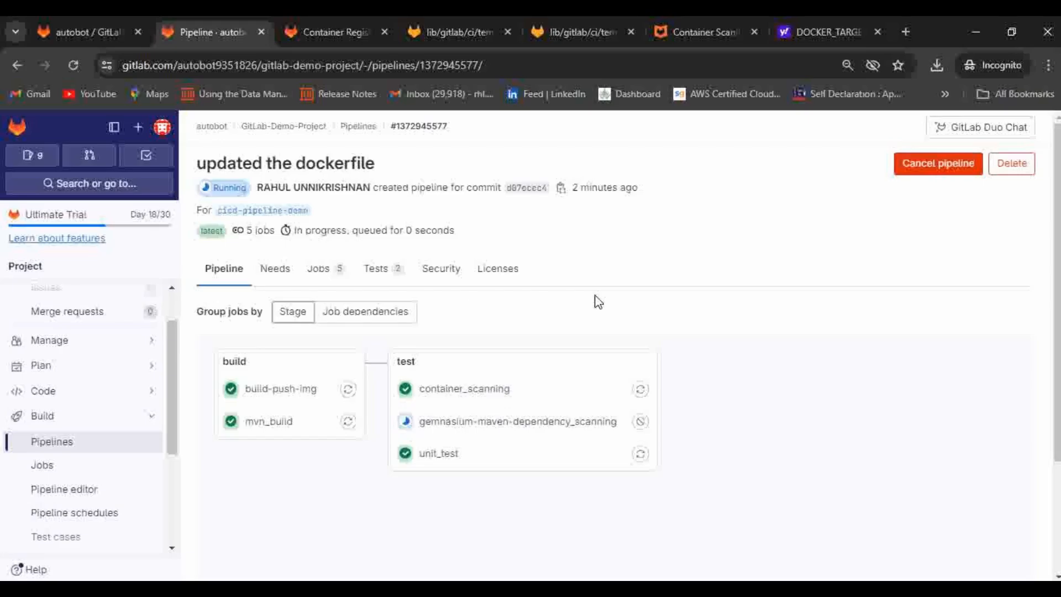
left_click(589, 68)
key("Return")
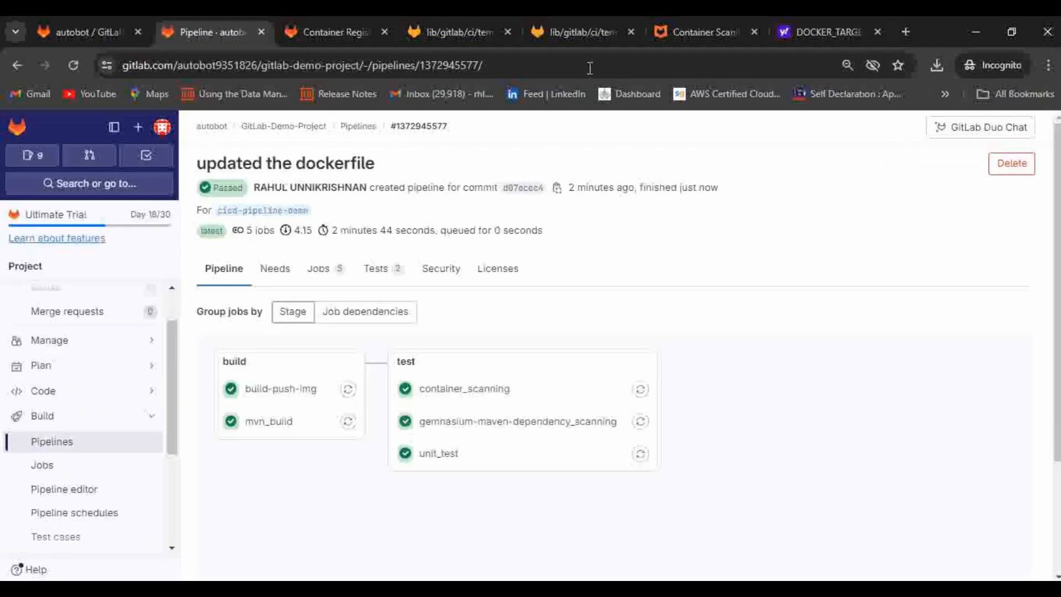
Open the finished pipeline's security findings and examine the scan details for Container Scanning and Dependency Scanning.
left_click(441, 271)
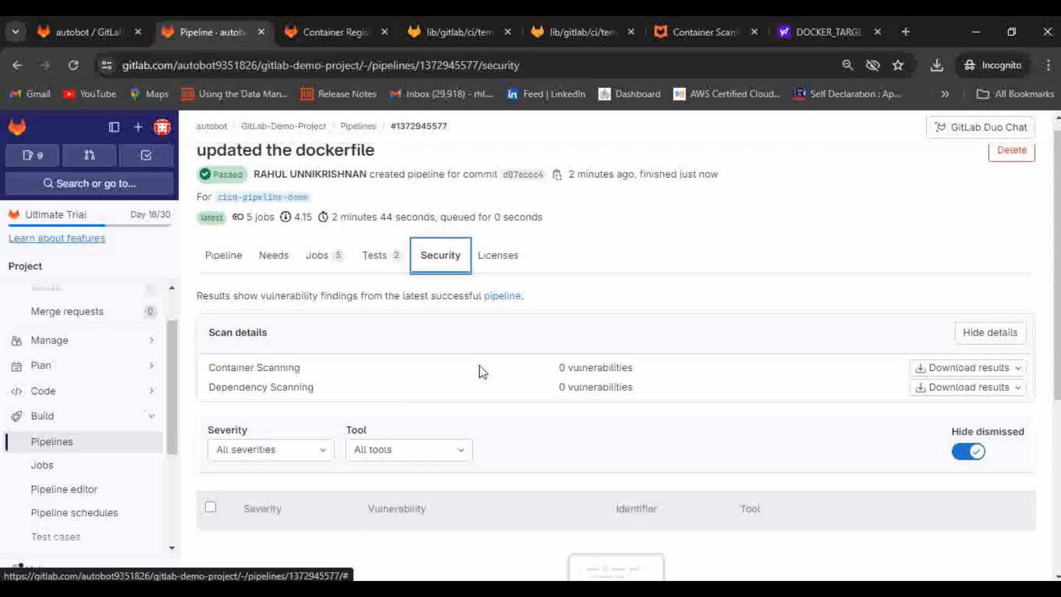
scroll(624, 204, "down", 4)
scroll(580, 172, "up", 1)
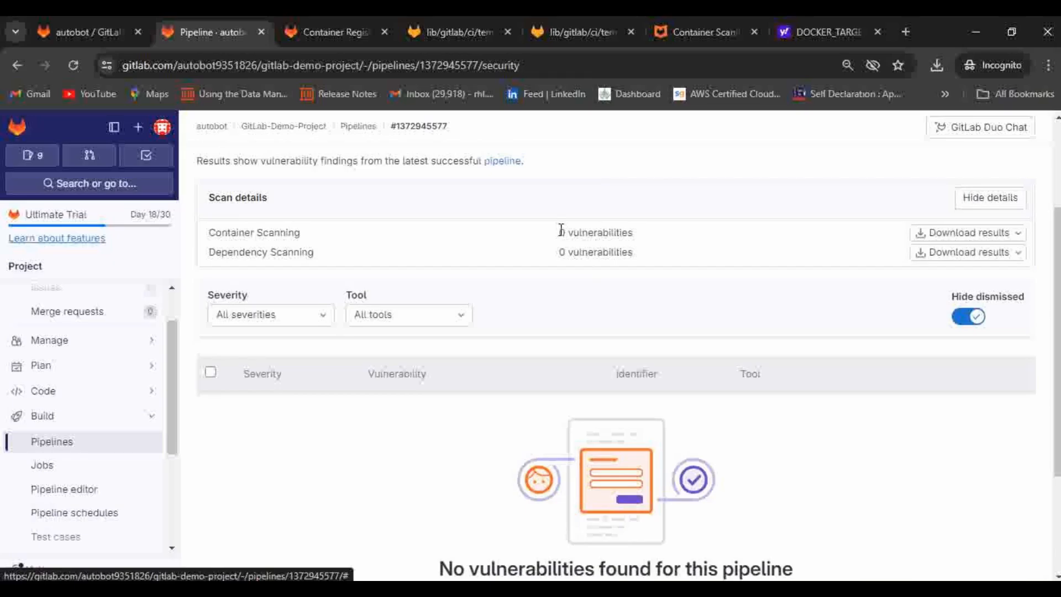
left_click_drag(560, 229, 668, 234)
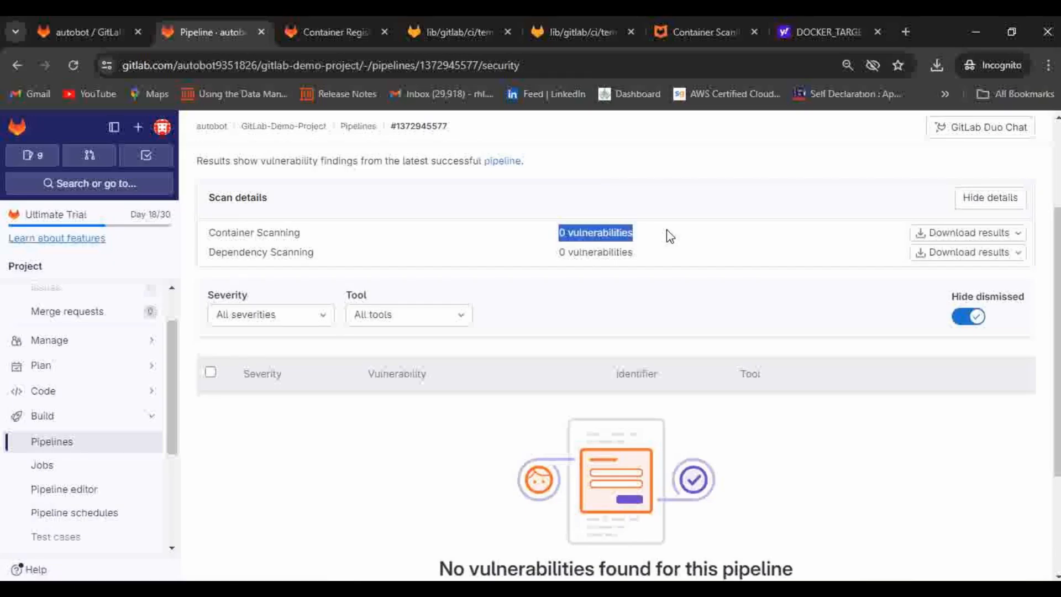
scroll(669, 236, "up", 2)
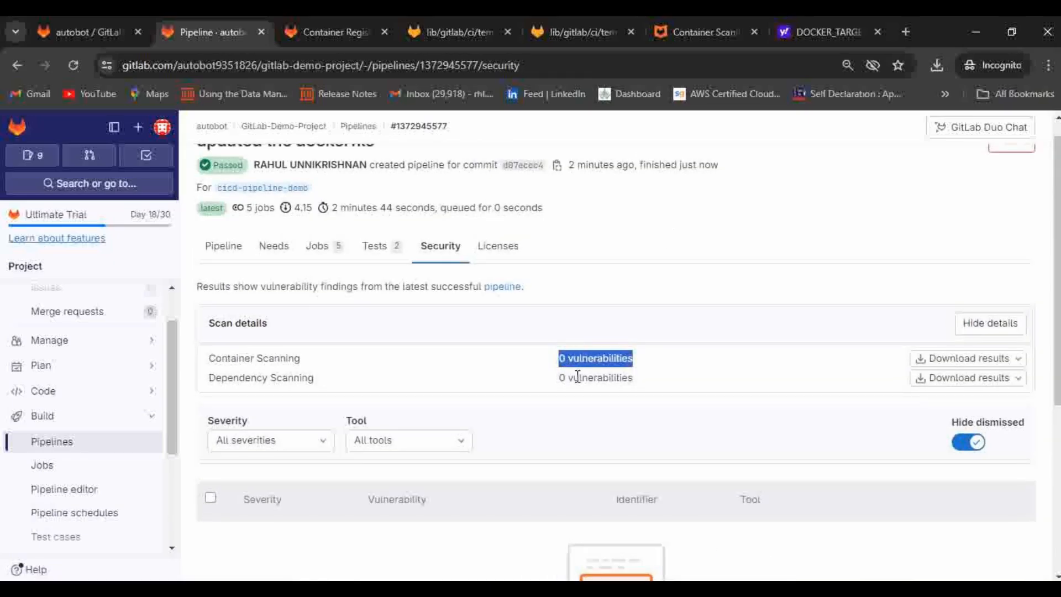